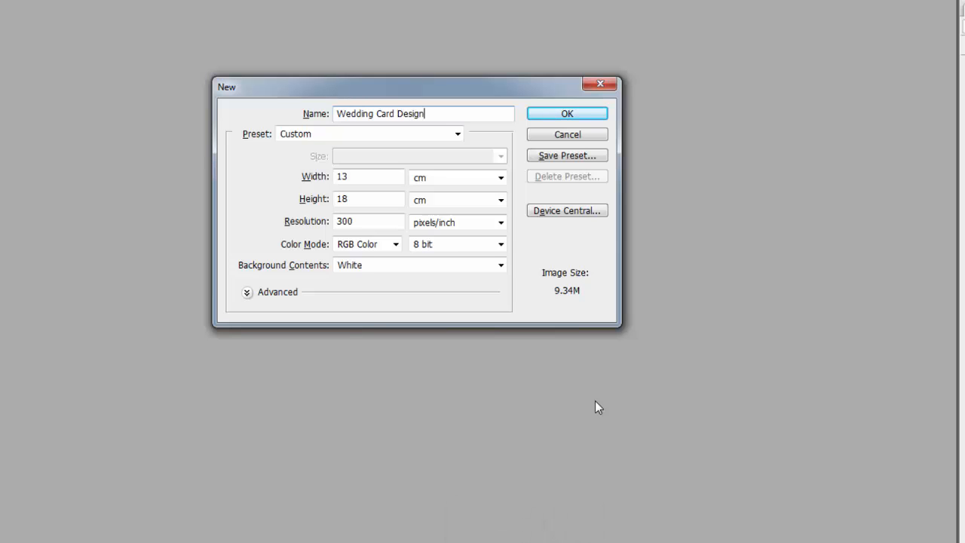
# - Create a 13 × 18 cm RGB document at 300 pixels/inch with a white background, named Wedding Card Design
pyautogui.press('Tab')
pyautogui.press('Tab')
pyautogui.press('Tab')
pyautogui.press('Tab')
pyautogui.press('Tab')
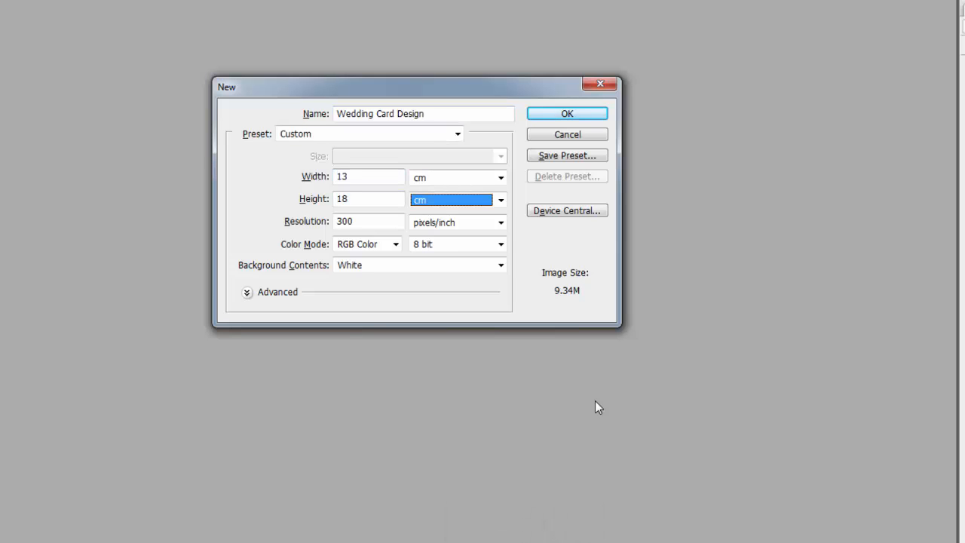
pyautogui.press('Tab')
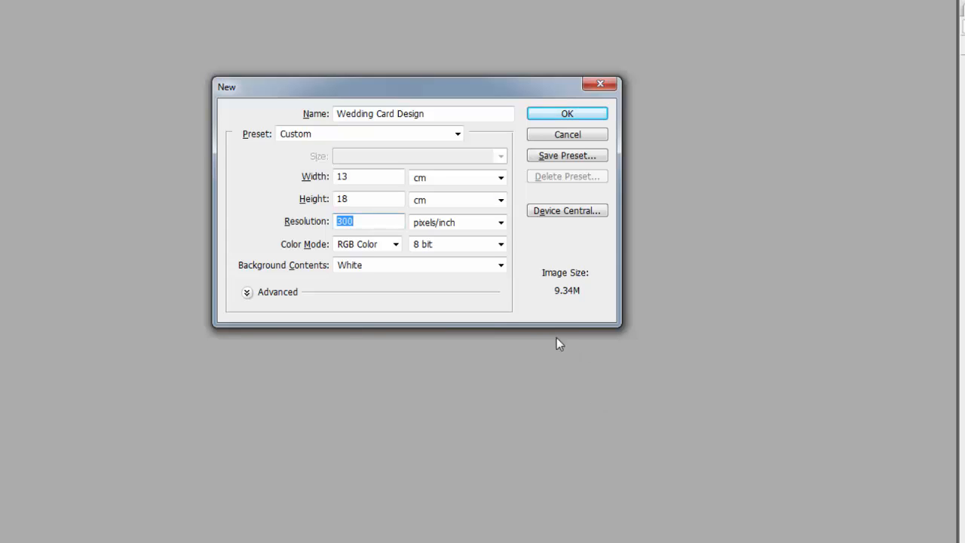
pyautogui.click(579, 115)
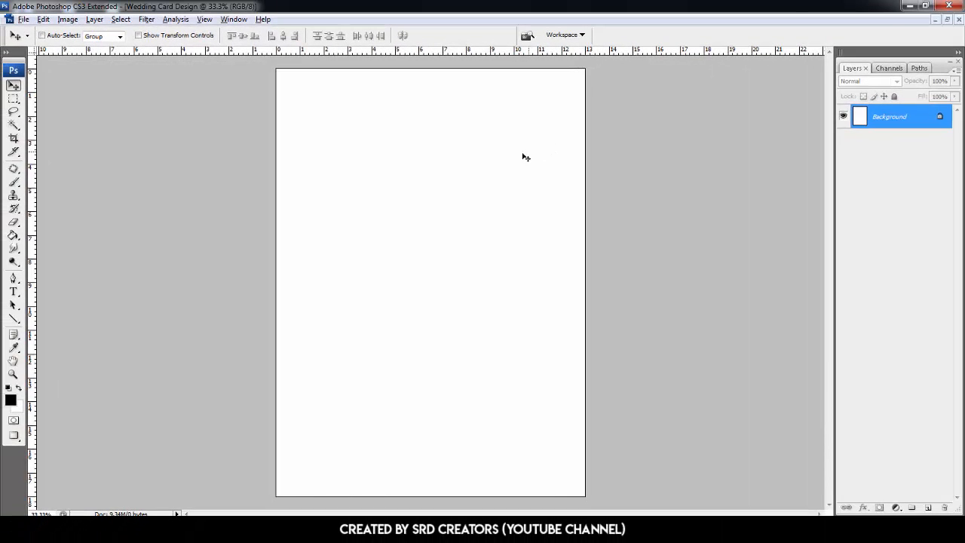
# - Add a vertical guide and a horizontal guide through the centre of the page
pyautogui.click(203, 19)
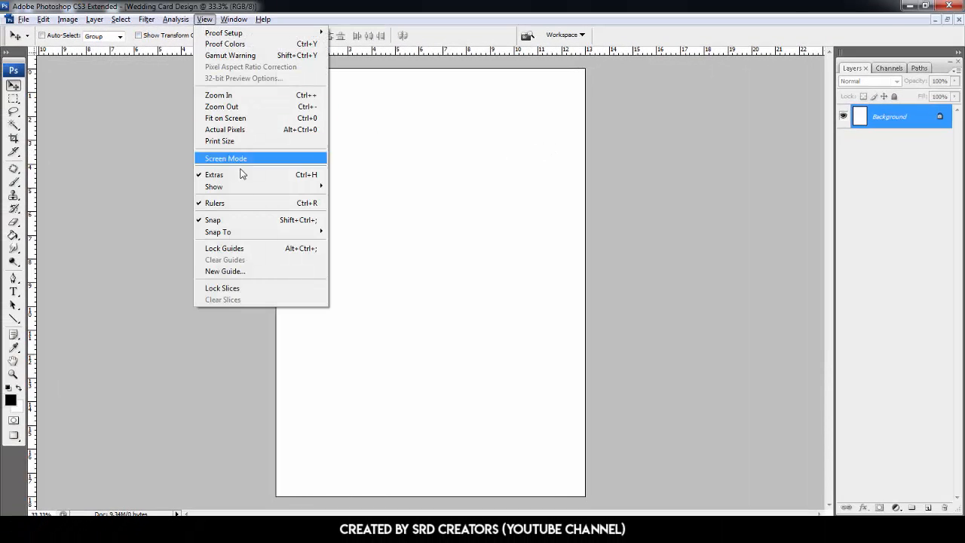
pyautogui.click(262, 271)
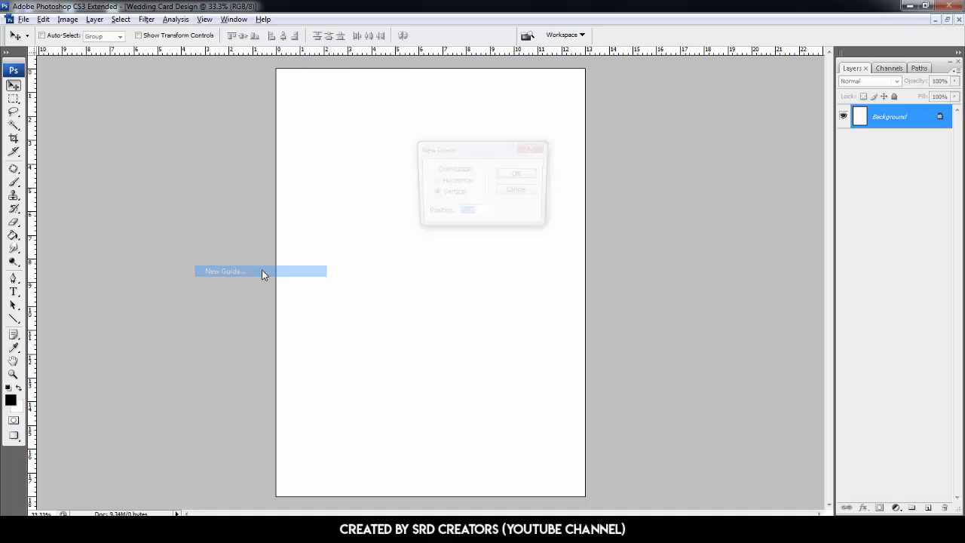
pyautogui.press('Return')
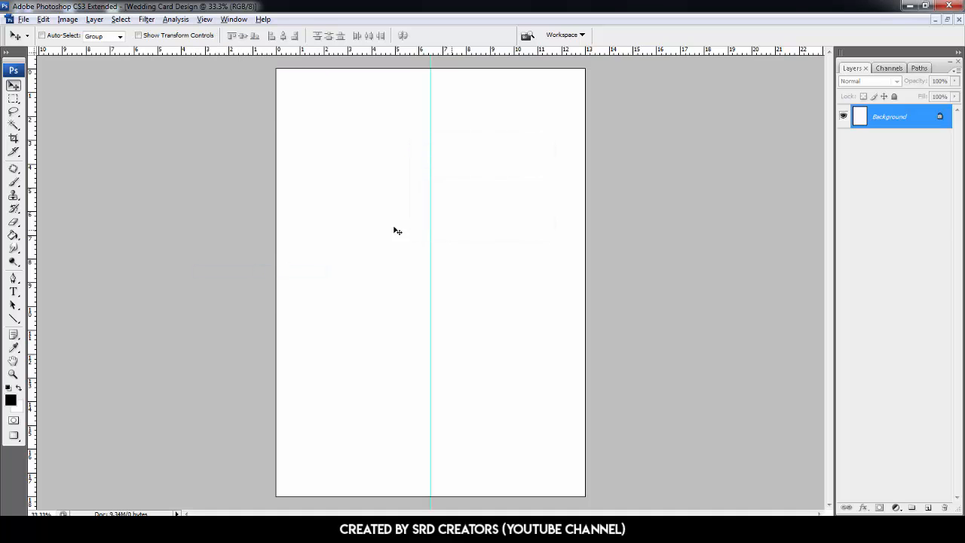
pyautogui.click(205, 19)
pyautogui.click(250, 271)
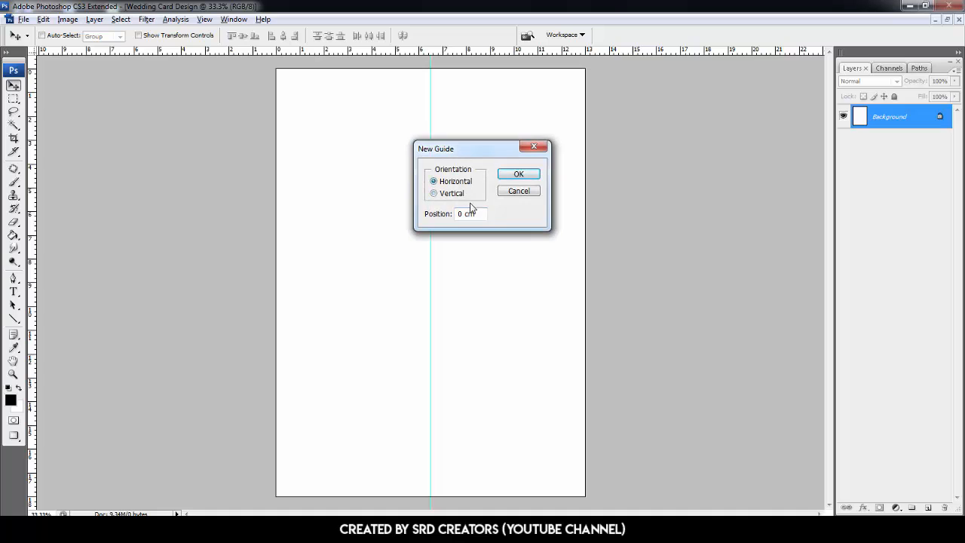
pyautogui.press('Return')
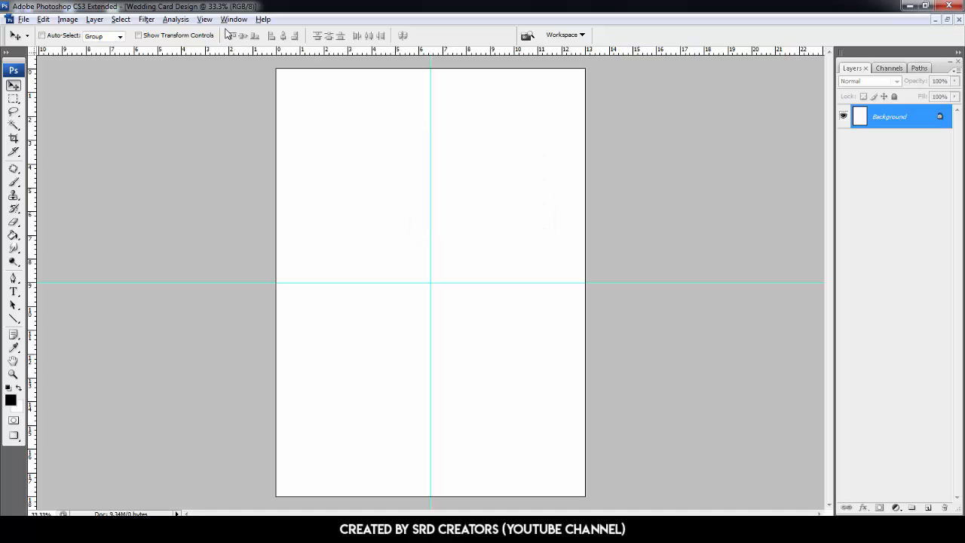
# - Add a vertical guide at 0.4 cm and a horizontal guide just inside the page's top edge
pyautogui.click(204, 19)
pyautogui.click(244, 273)
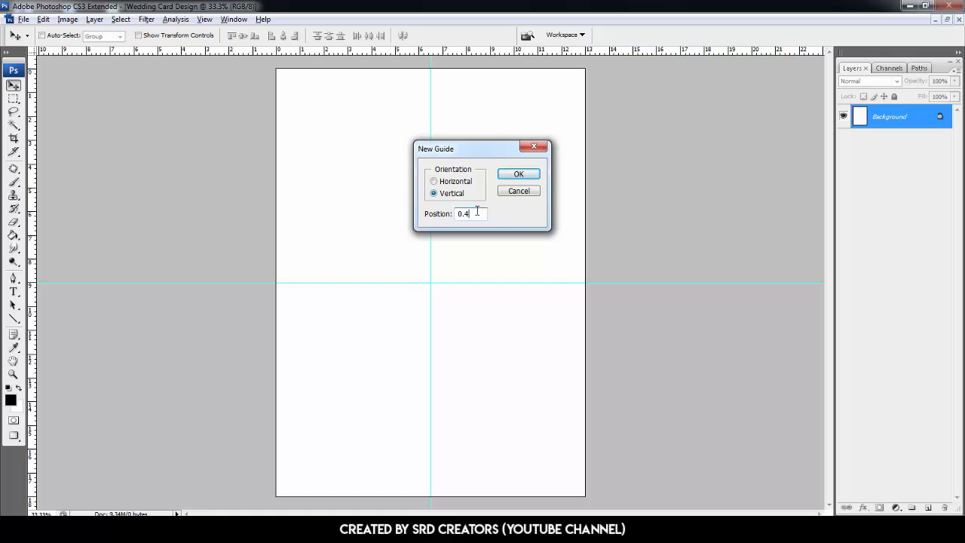
pyautogui.press('Return')
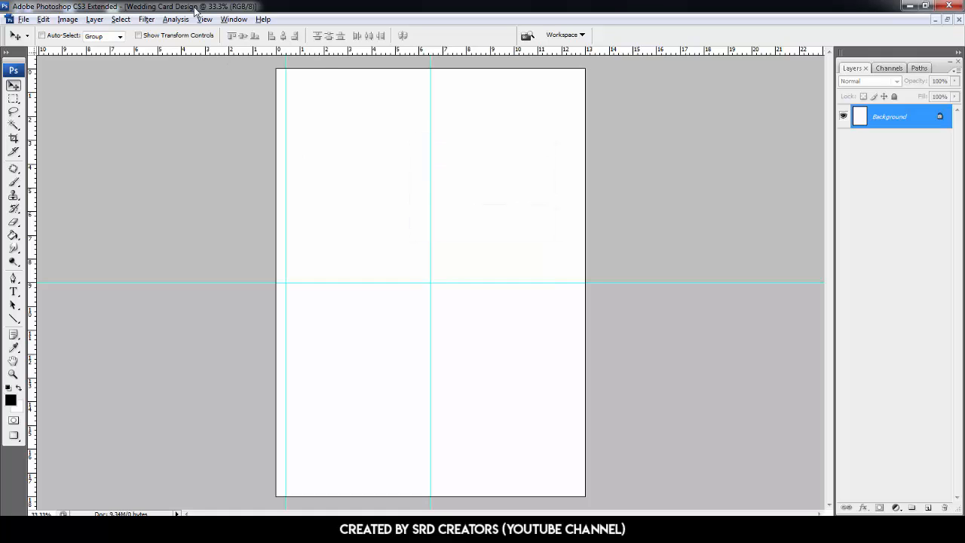
pyautogui.click(205, 19)
pyautogui.click(242, 273)
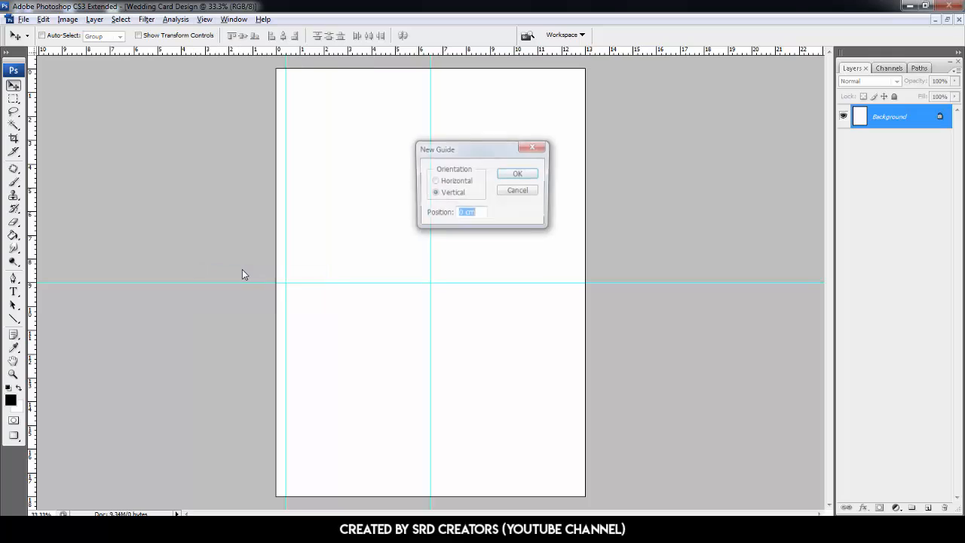
pyautogui.click(459, 186)
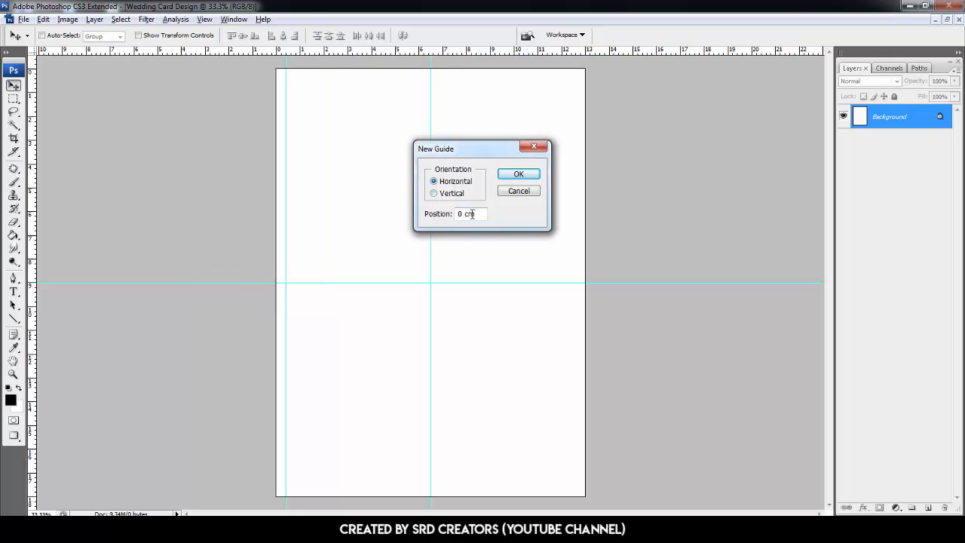
pyautogui.moveTo(471, 214); pyautogui.dragTo(390, 228)
pyautogui.press('Return')
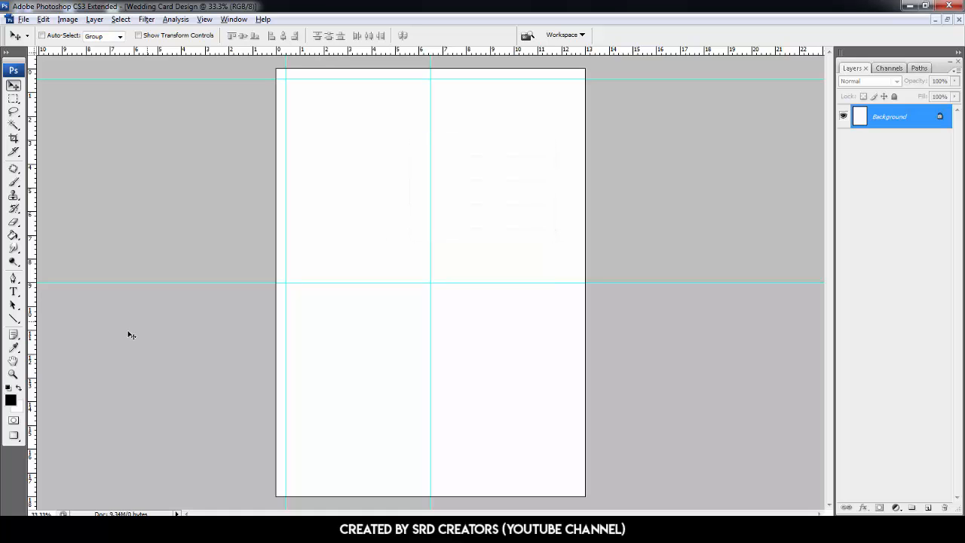
# - Set the foreground color to 420d09 and fill the background layer with it
pyautogui.click(11, 400)
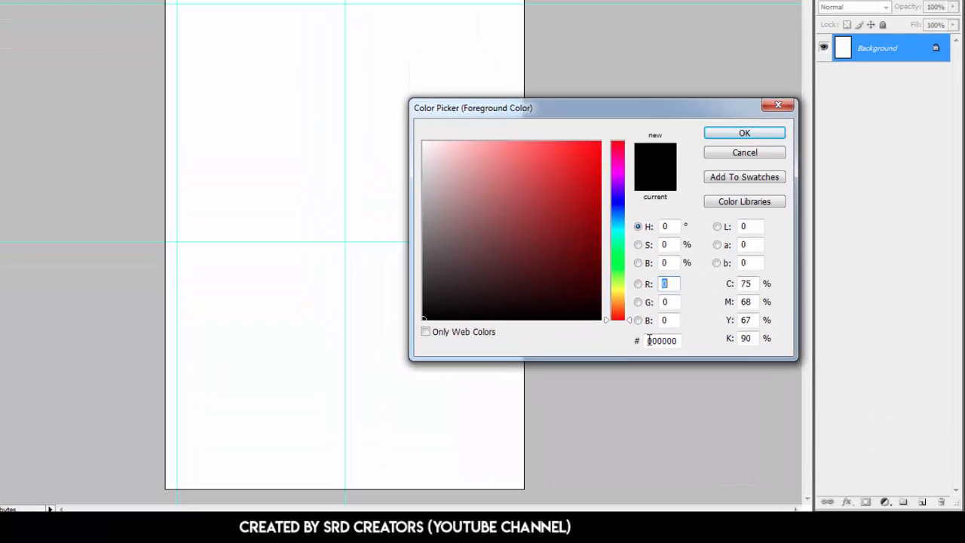
pyautogui.doubleClick(655, 338)
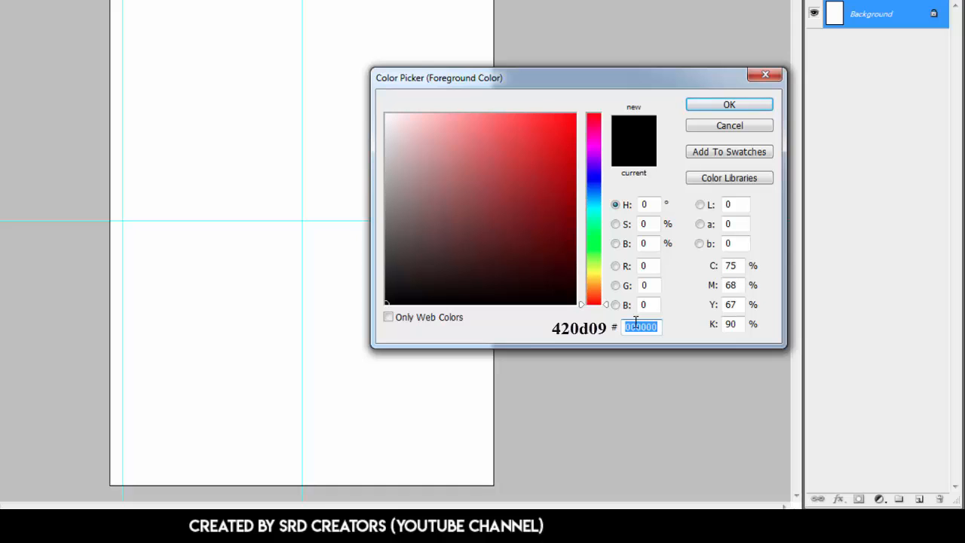
pyautogui.write('420d09')
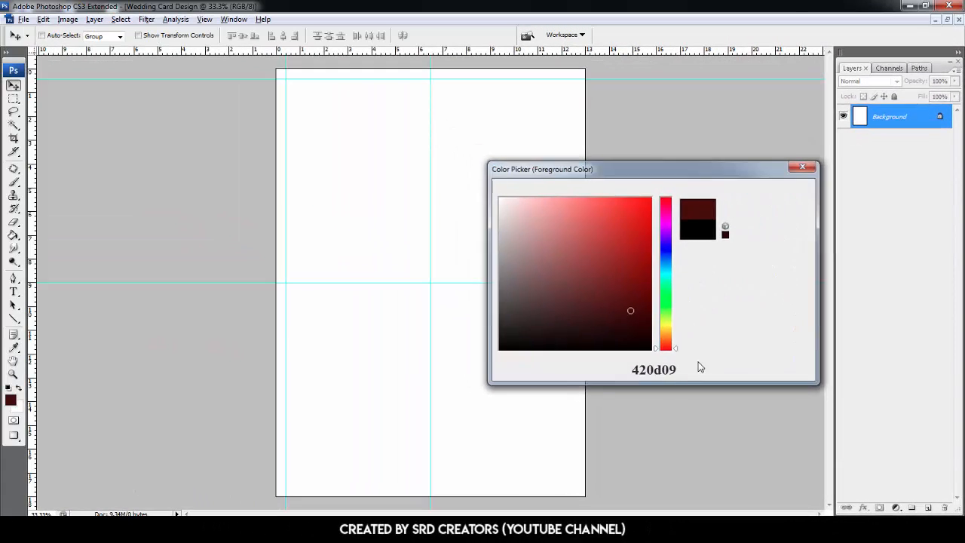
pyautogui.press('Return')
pyautogui.hotkey('alt', 'BackSpace')
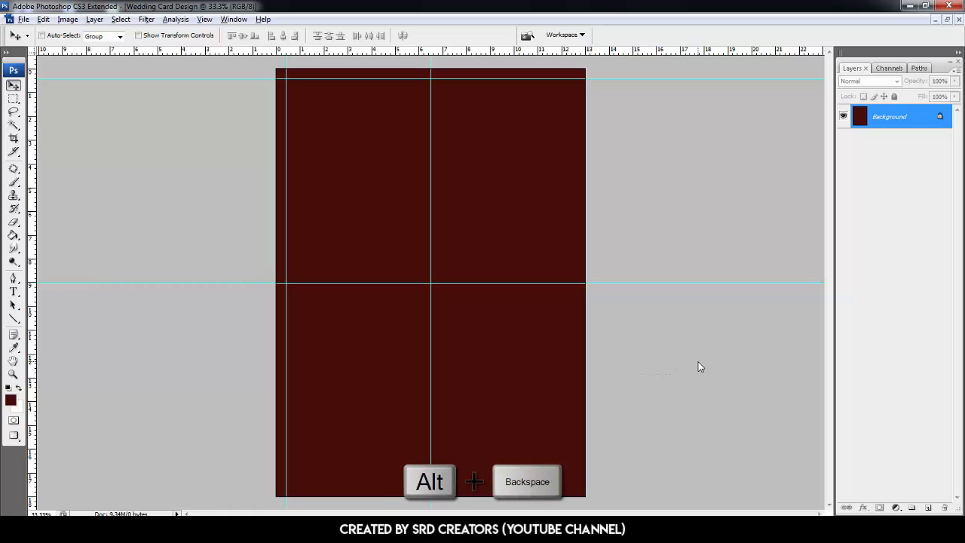
# - Convert the locked background into a regular layer named Background
pyautogui.doubleClick(890, 119)
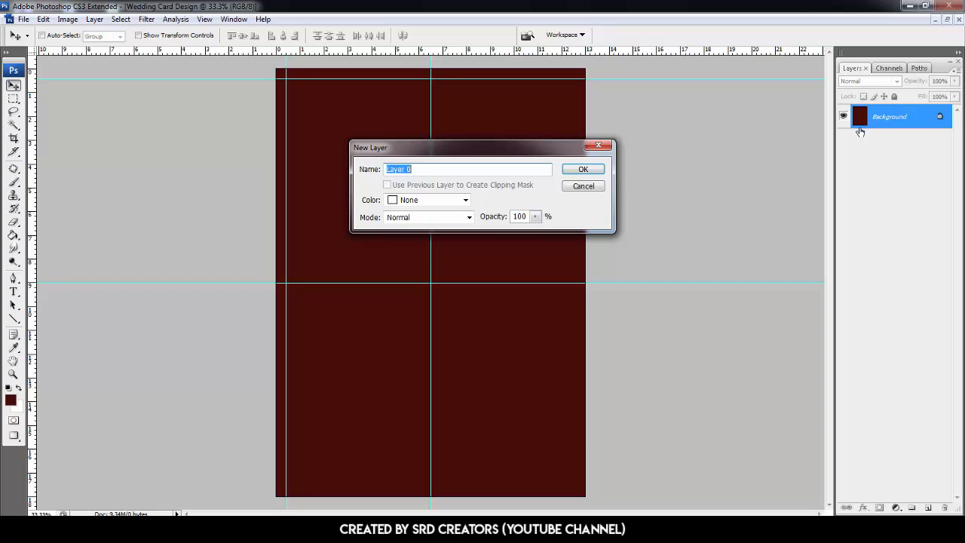
pyautogui.write('Background')
pyautogui.click(566, 170)
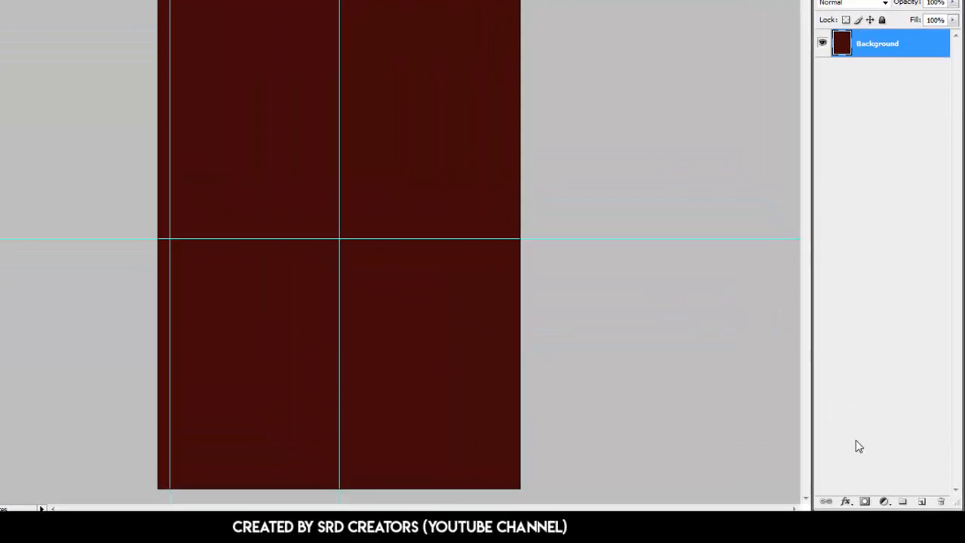
# - Create a new layer above Background and name it Left Border
pyautogui.click(913, 499)
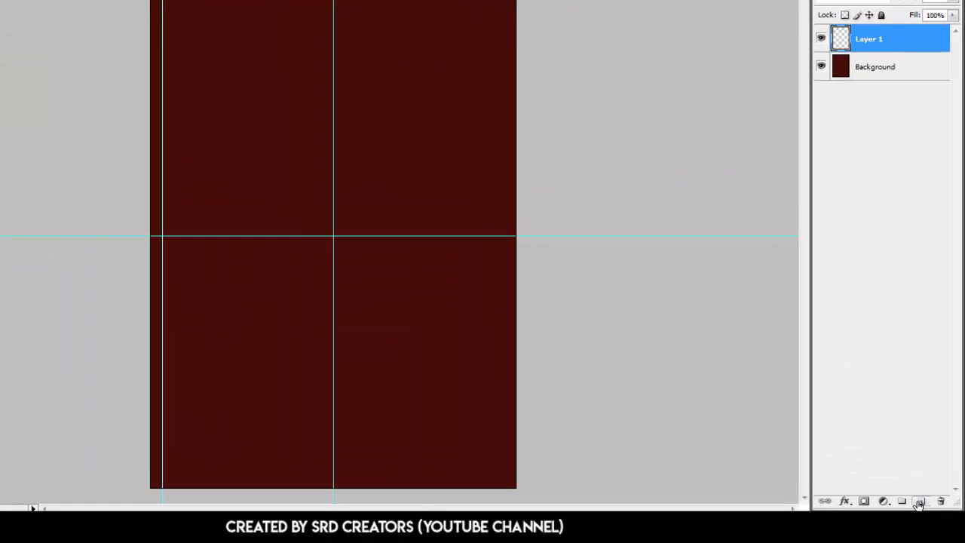
pyautogui.doubleClick(883, 116)
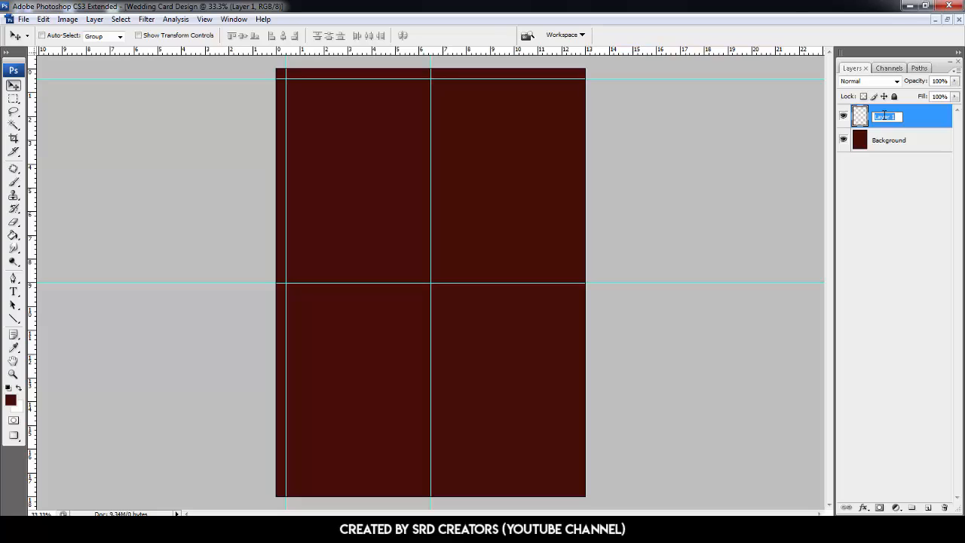
pyautogui.write('Left Border')
pyautogui.press('Return')
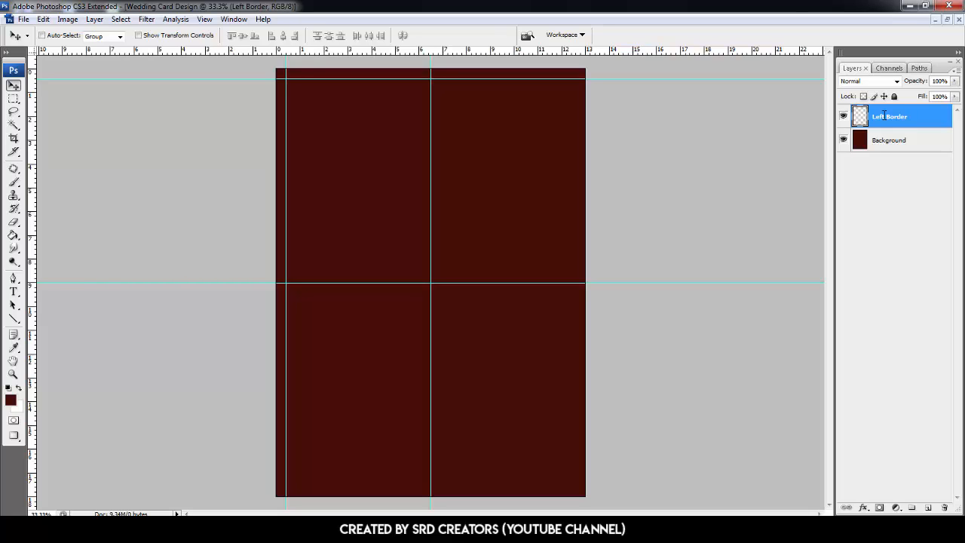
# - Fill a full-height rectangular strip between the page's left edge and the 0.4 cm guide with white, then deselect it
pyautogui.click(16, 98)
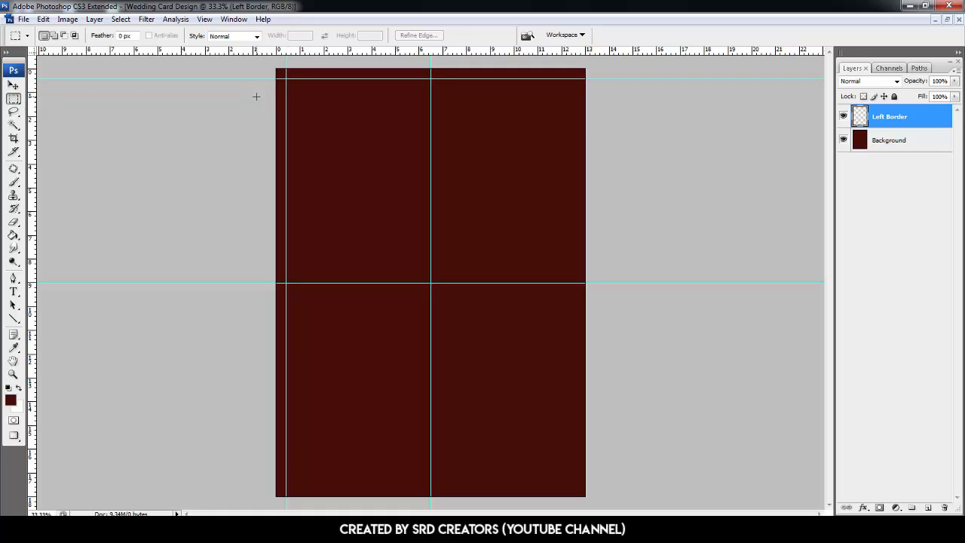
pyautogui.moveTo(281, 312); pyautogui.dragTo(286, 497)
pyautogui.hotkey('ctrl', 'BackSpace')
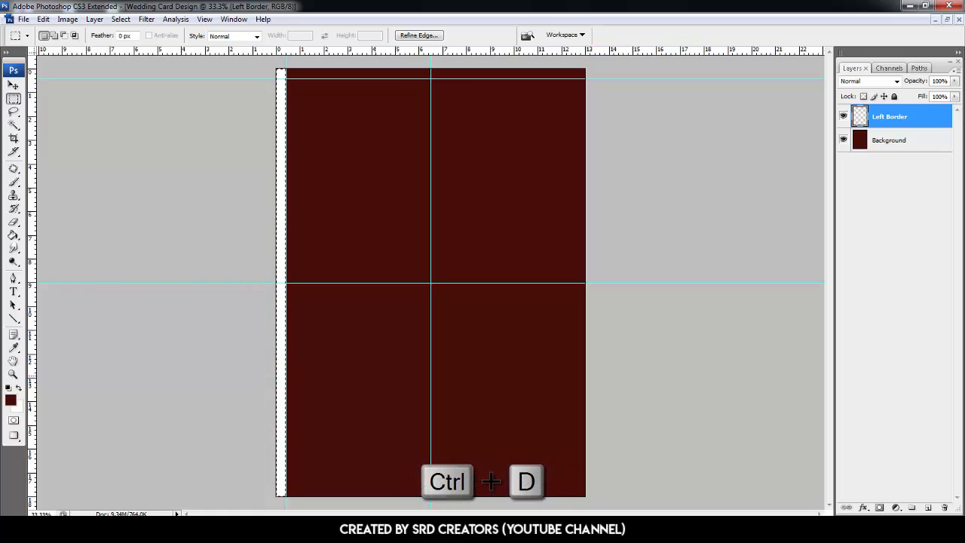
pyautogui.hotkey('ctrl', 'd')
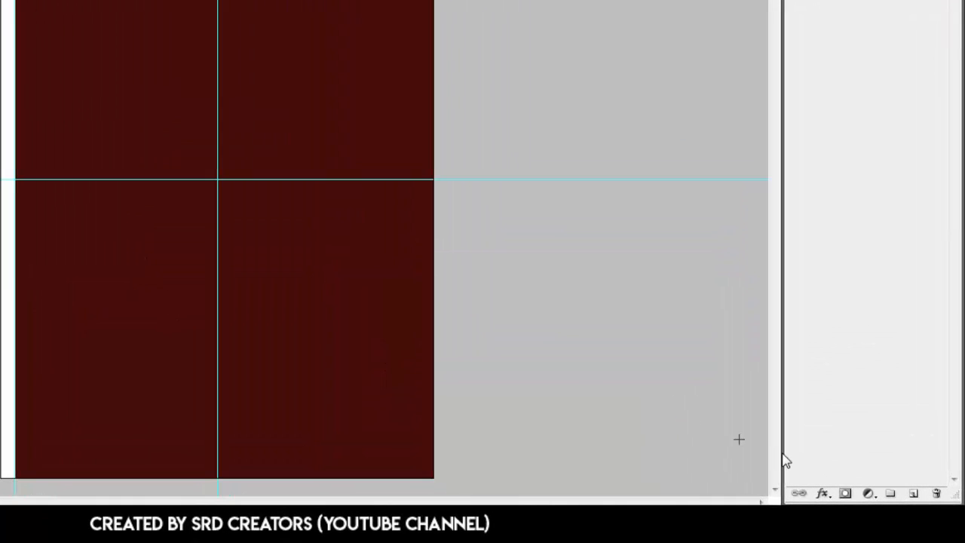
# - Add a Gradient Overlay to the Left Border layer and start its gradient from the Black, White preset
pyautogui.click(822, 493)
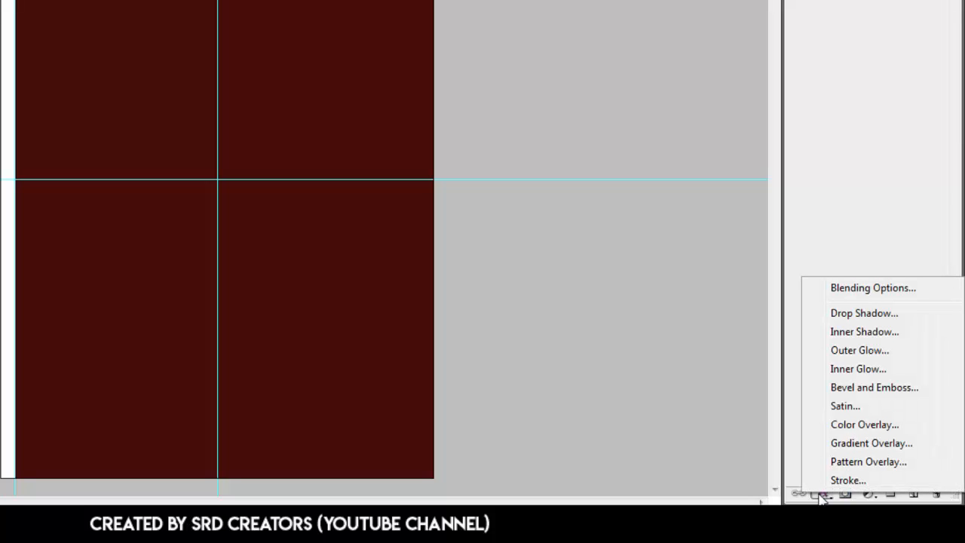
pyautogui.click(863, 443)
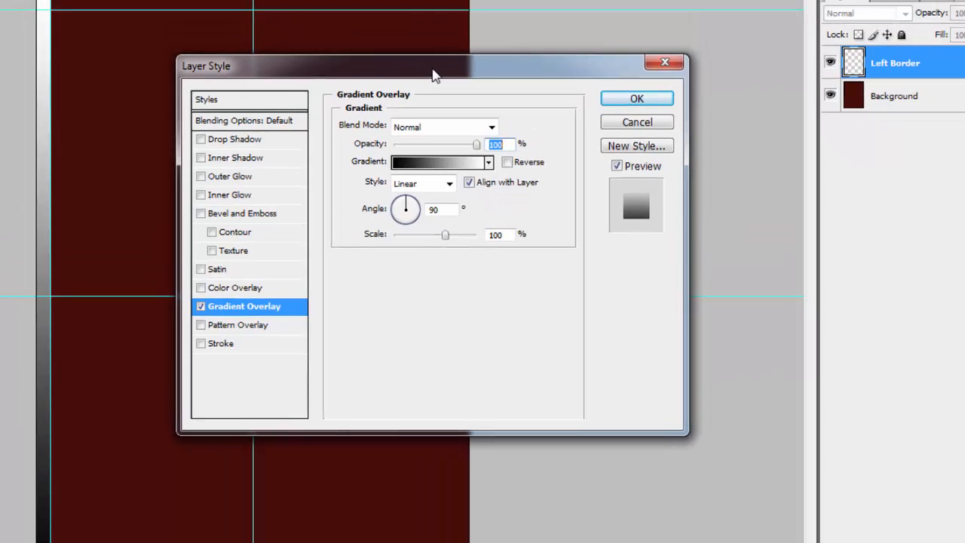
pyautogui.click(441, 168)
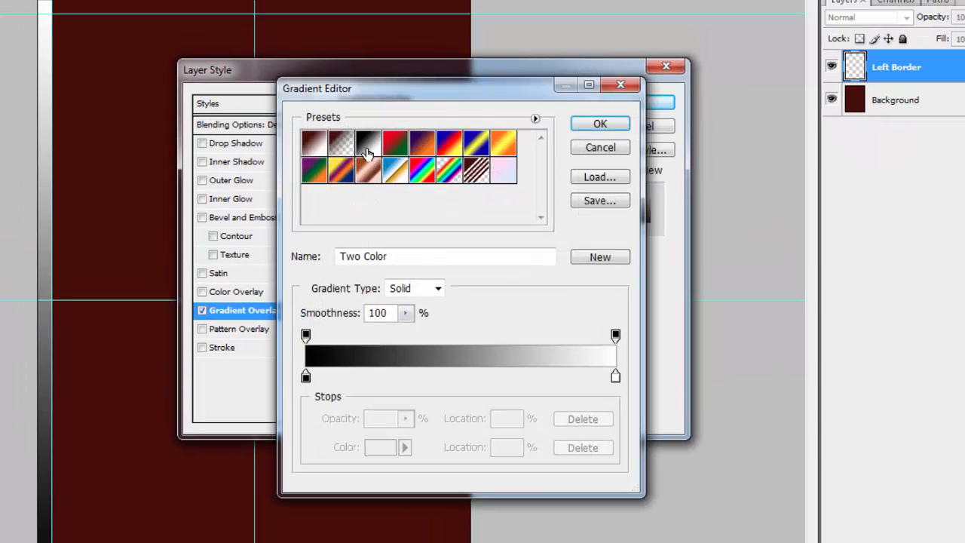
pyautogui.click(367, 152)
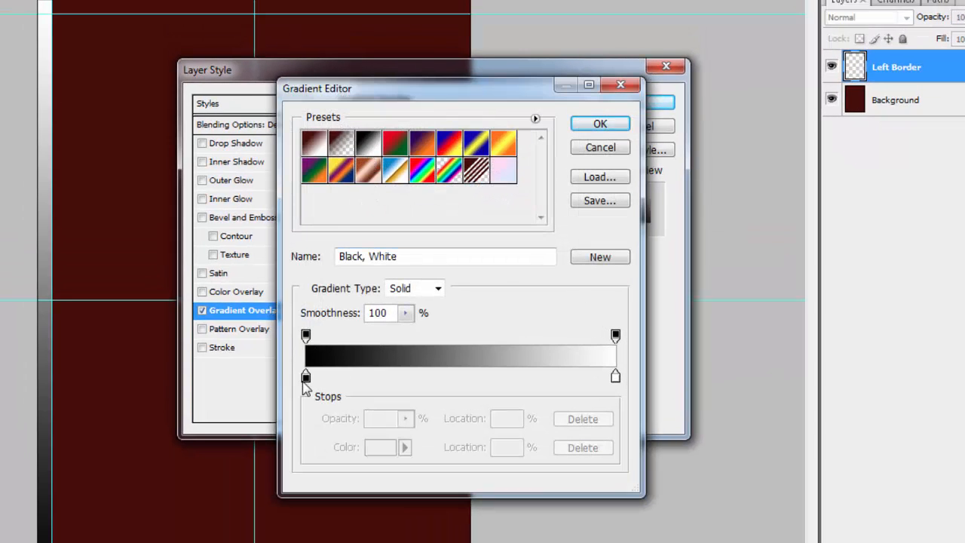
# - Set the gradient's starting color stop at 0% to 691e18
pyautogui.click(307, 375)
pyautogui.click(376, 448)
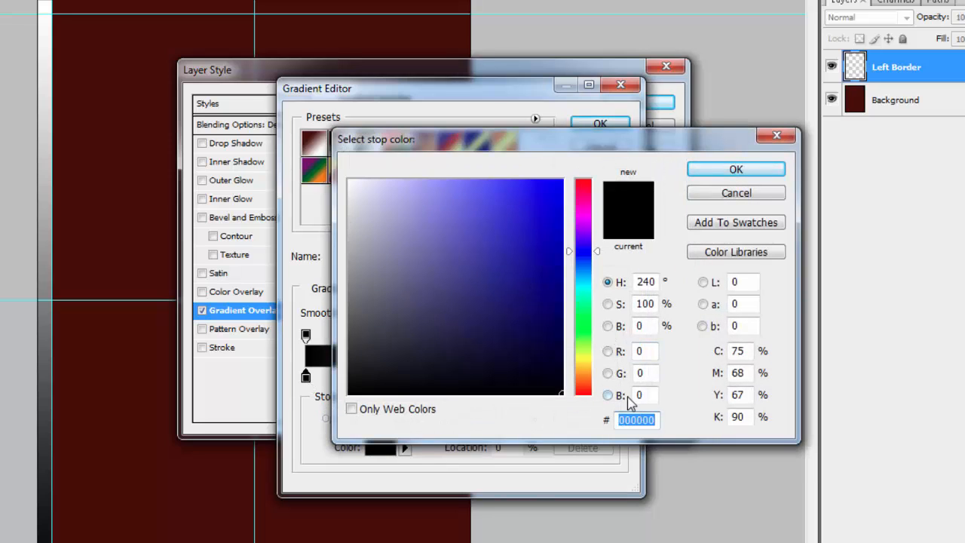
pyautogui.moveTo(585, 138); pyautogui.dragTo(476, 110)
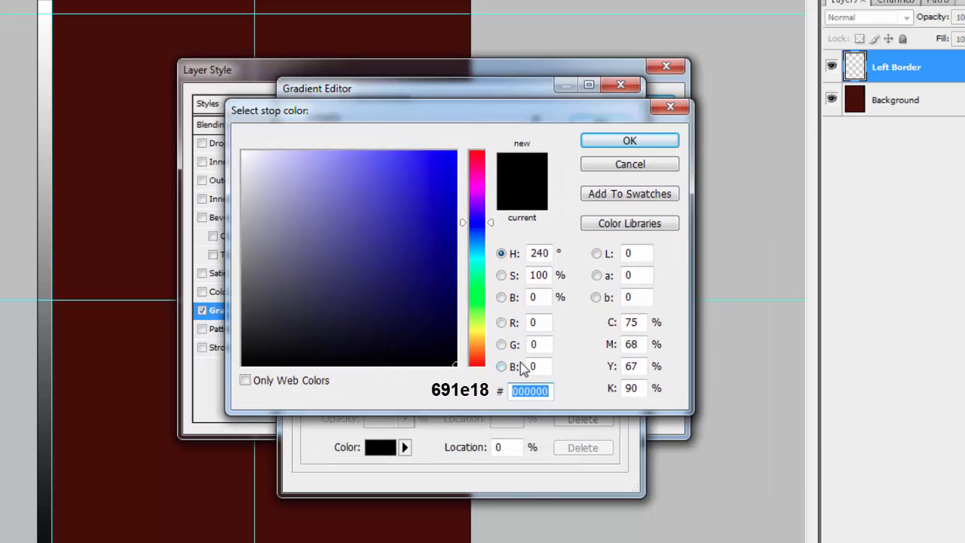
pyautogui.write('691e18')
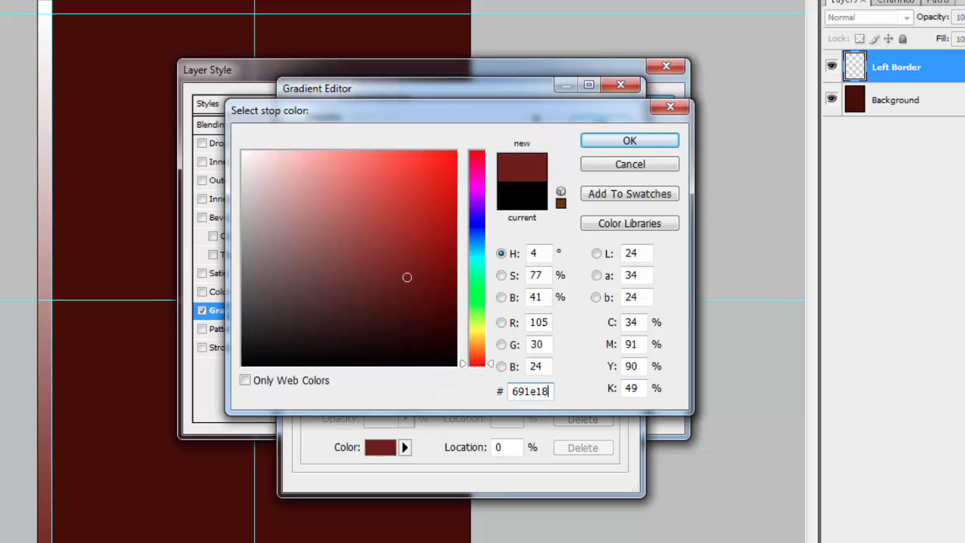
pyautogui.press('Return')
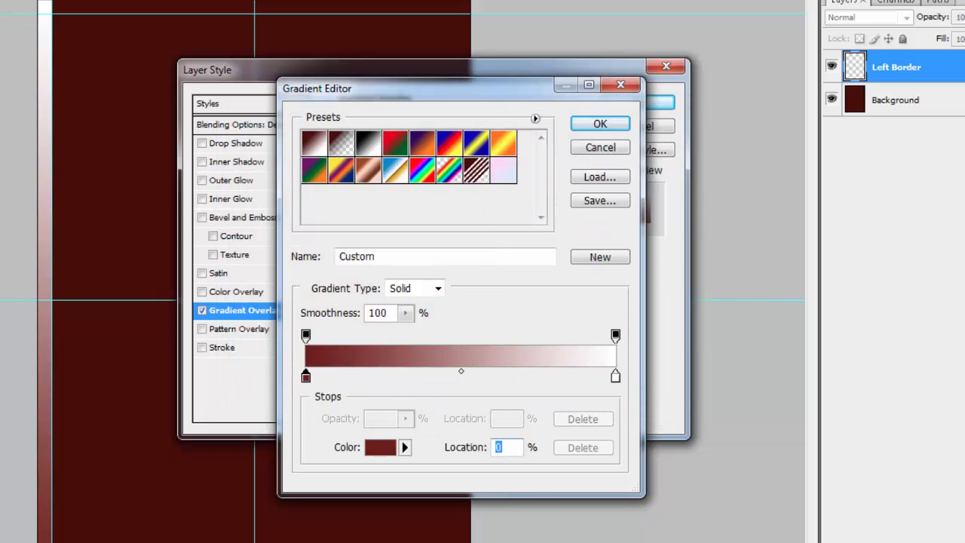
# - Set the gradient's ending color stop at 100% to 420d09
pyautogui.click(615, 377)
pyautogui.click(379, 448)
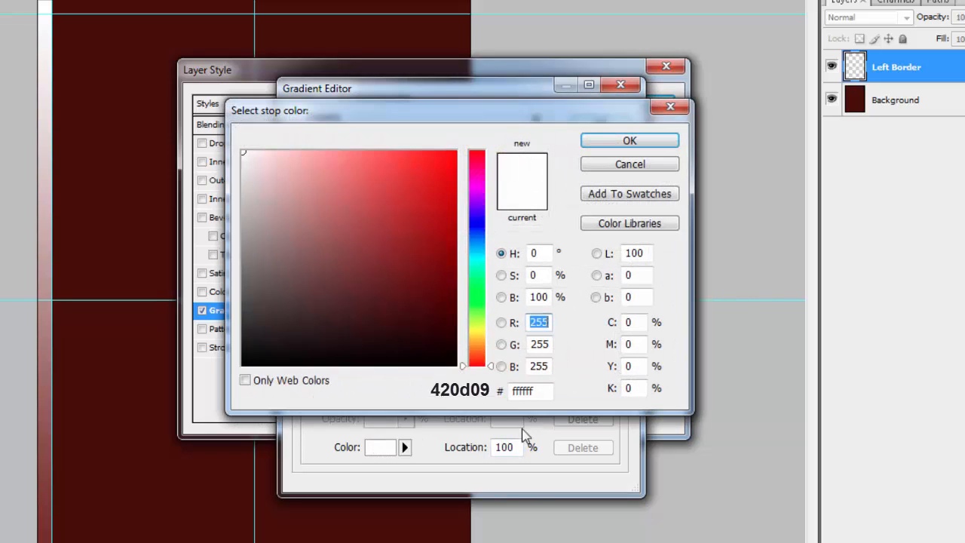
pyautogui.doubleClick(537, 391)
pyautogui.write('420d09')
pyautogui.press('Return')
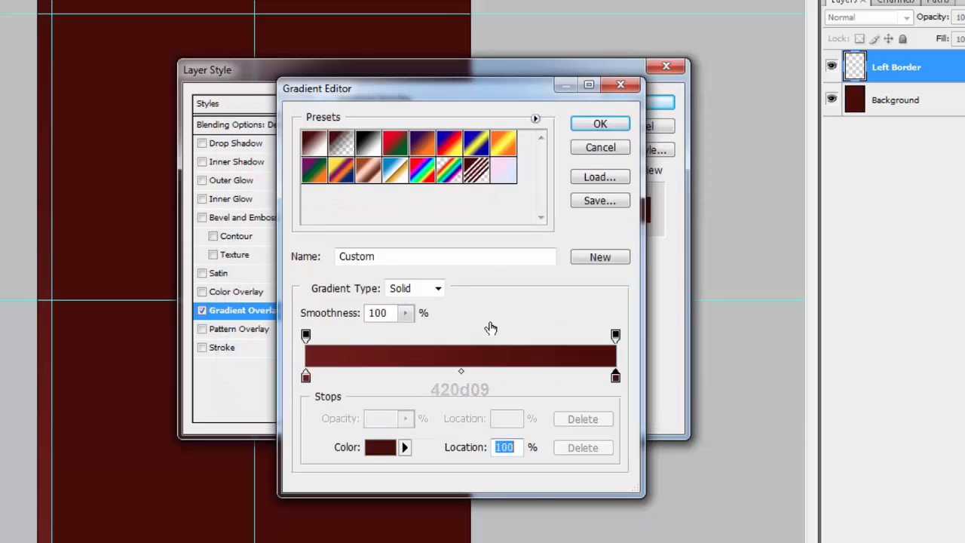
# - Accept the edited gradient, set the Left Border overlay's style to Reflected, and apply the layer style
pyautogui.click(611, 123)
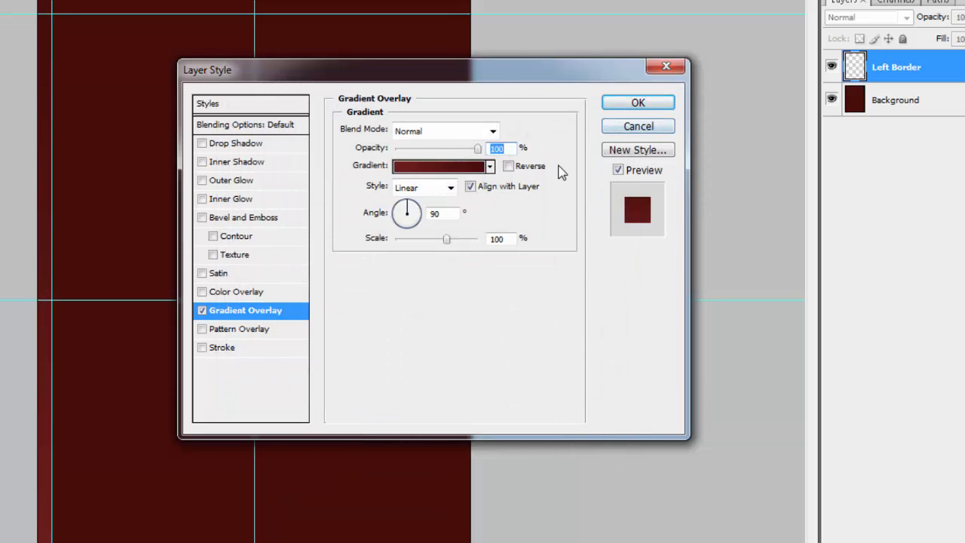
pyautogui.click(425, 189)
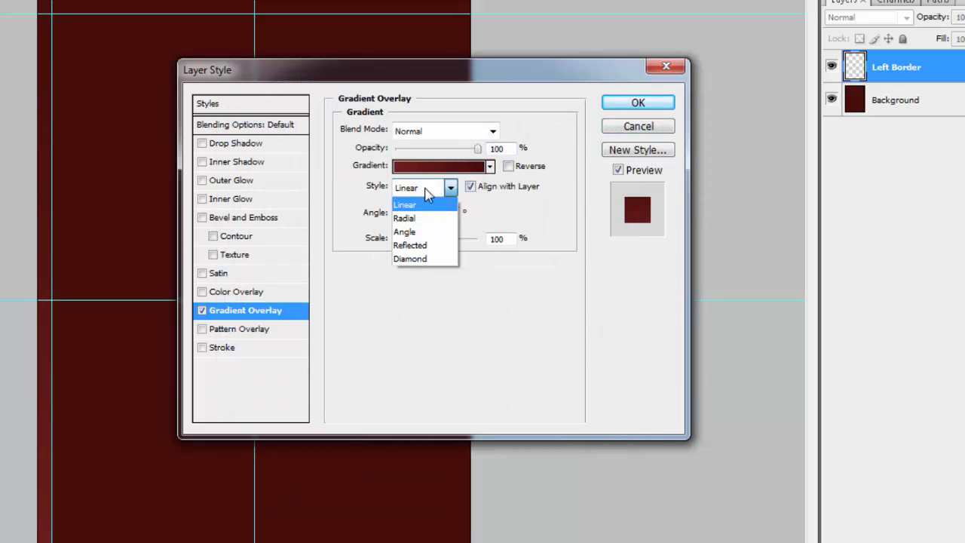
pyautogui.click(422, 245)
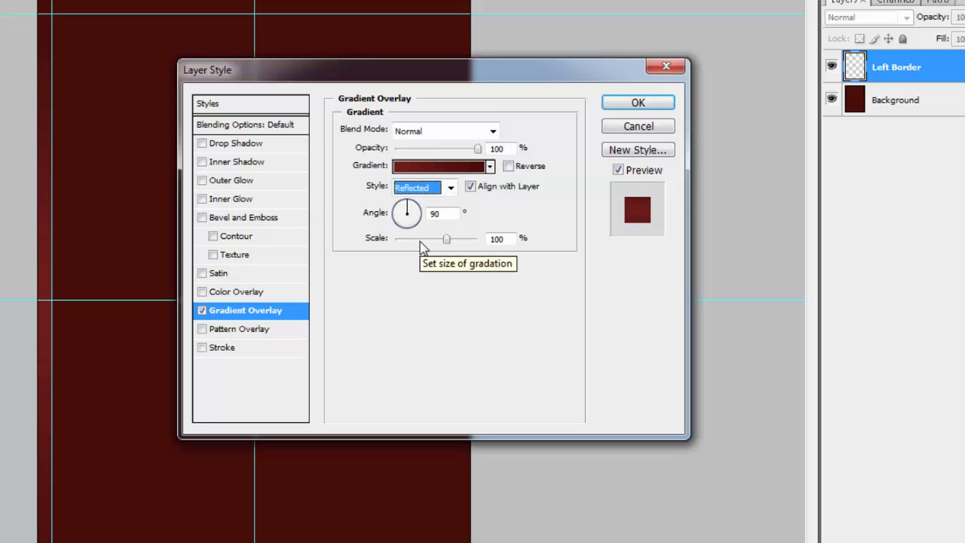
pyautogui.click(431, 291)
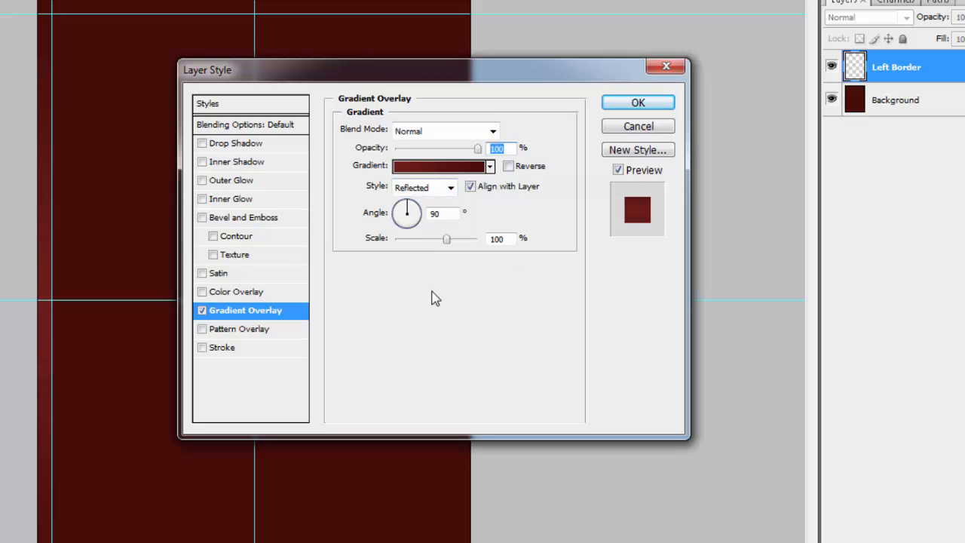
pyautogui.click(659, 107)
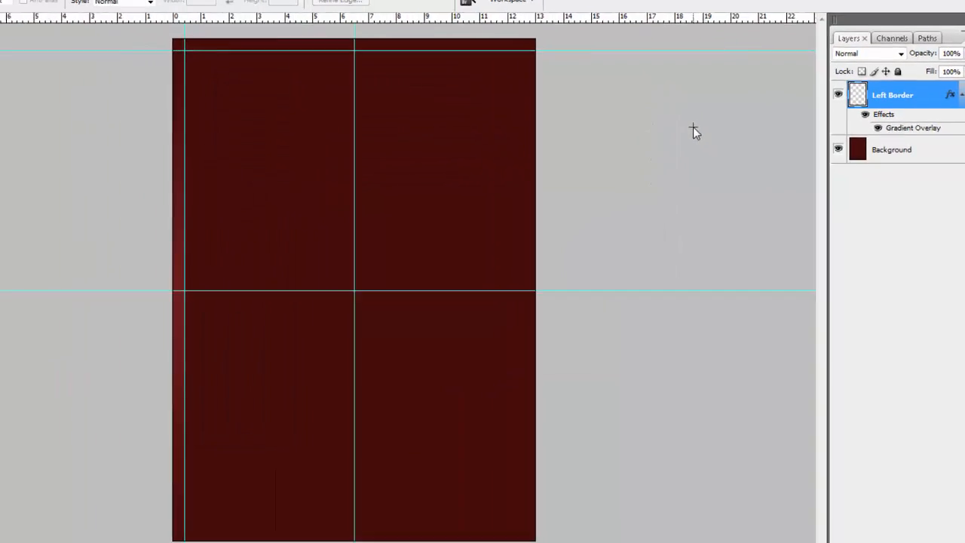
# - Duplicate the Left Border layer and move the copy straight across to the page's right edge
pyautogui.hotkey('ctrl', 'j')
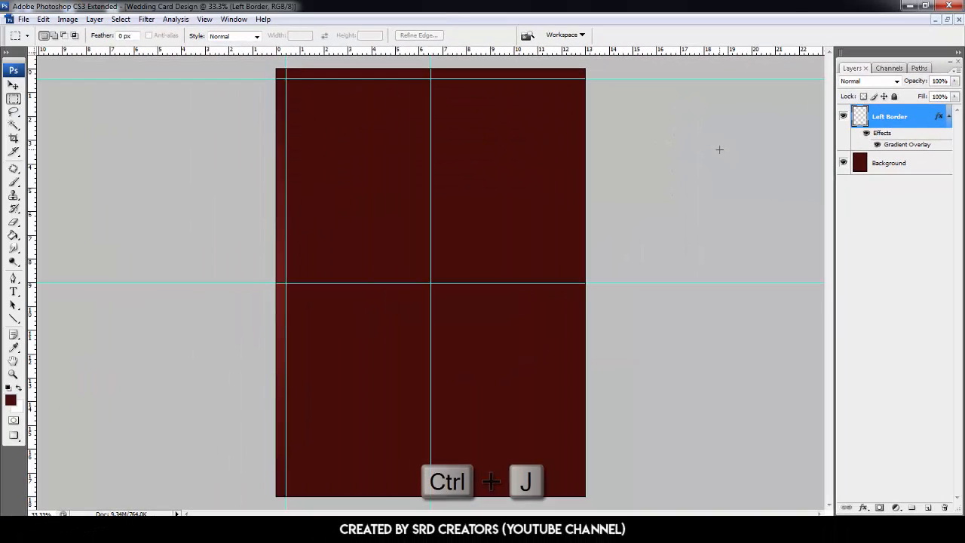
pyautogui.hotkey('ctrl', 'j')
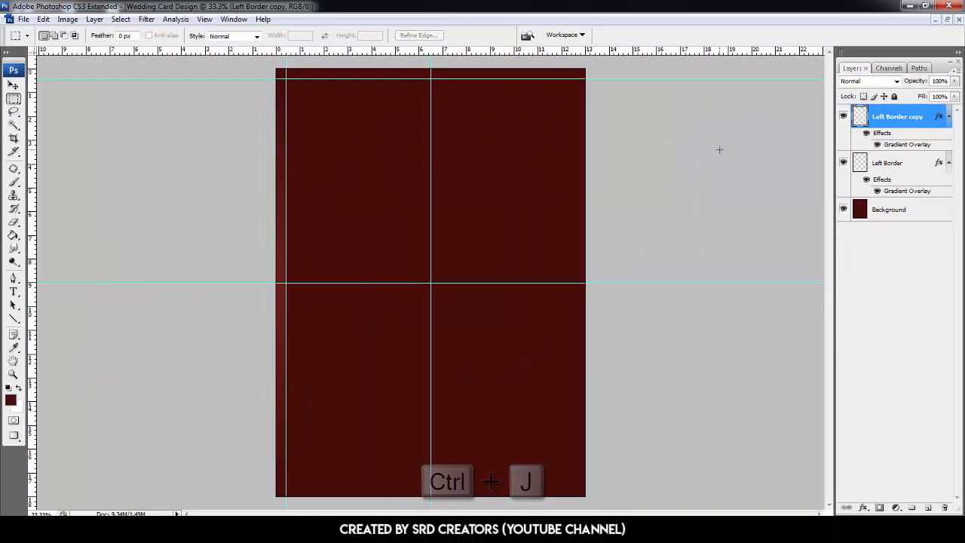
pyautogui.click(13, 85)
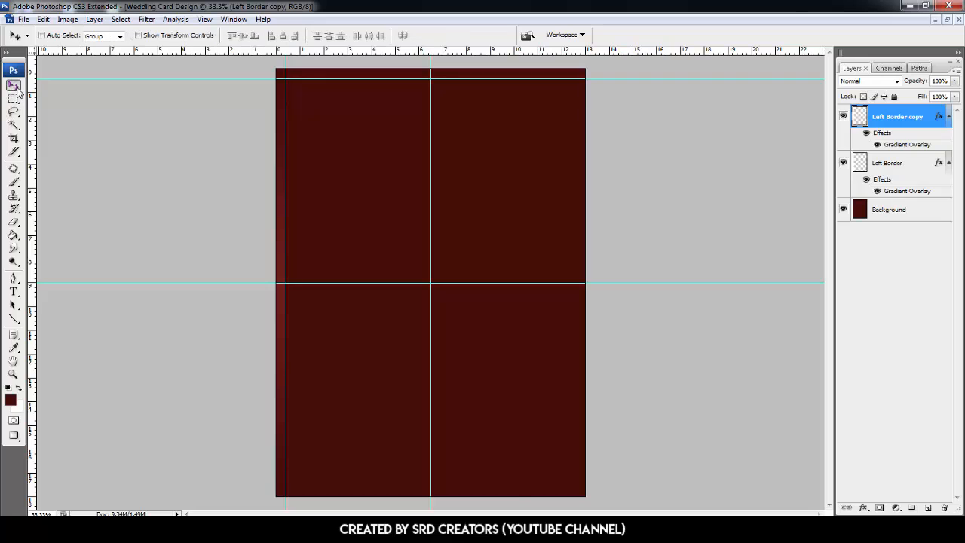
pyautogui.press('shift')
pyautogui.moveTo(279, 186); pyautogui.dragTo(573, 223)
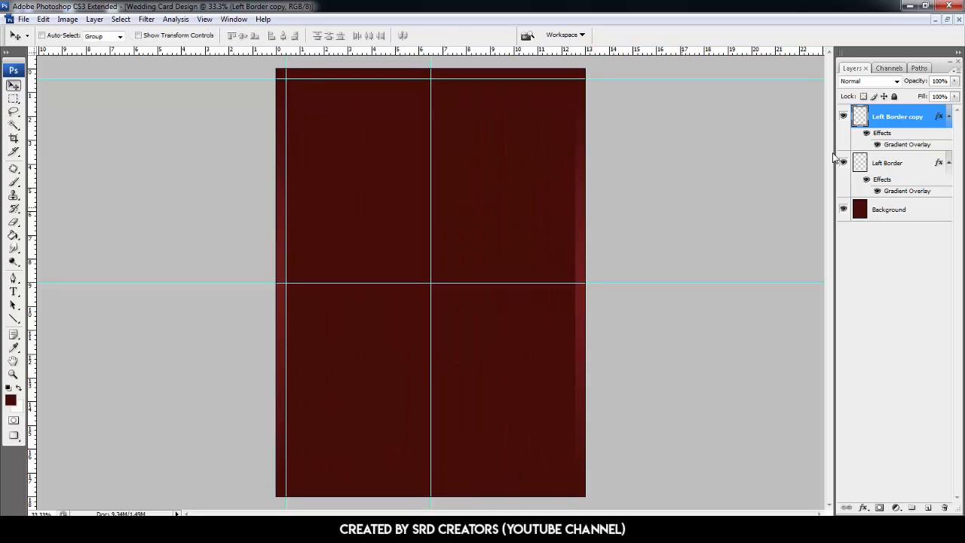
# - Rename the duplicated border layer to Right Border and collapse the effects lists of both border layers
pyautogui.doubleClick(901, 121)
pyautogui.press('End')
pyautogui.press('BackSpace')
pyautogui.press('BackSpace')
pyautogui.press('BackSpace')
pyautogui.press('BackSpace')
pyautogui.press('BackSpace')
pyautogui.press('BackSpace')
pyautogui.press('BackSpace')
pyautogui.press('BackSpace')
pyautogui.press('BackSpace')
pyautogui.write('Right')
pyautogui.press('Return')
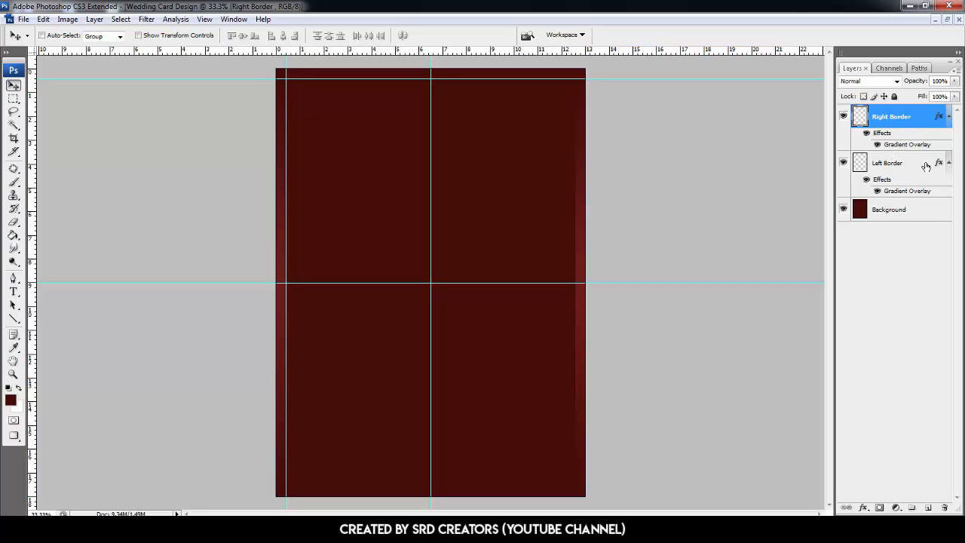
pyautogui.click(948, 162)
pyautogui.click(948, 116)
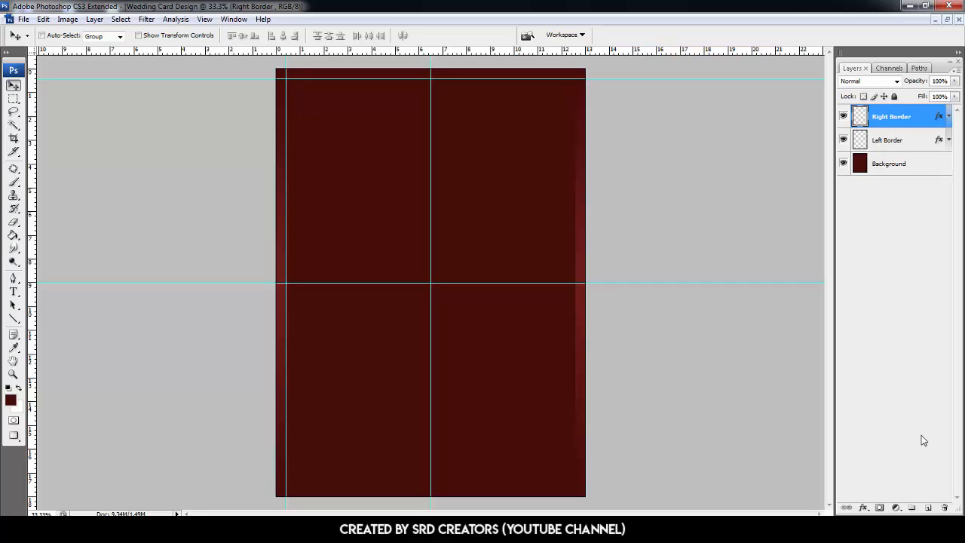
# - On a new layer, fill a full-width strip between the page's top edge and the upper guide with white, then deselect it
pyautogui.click(925, 507)
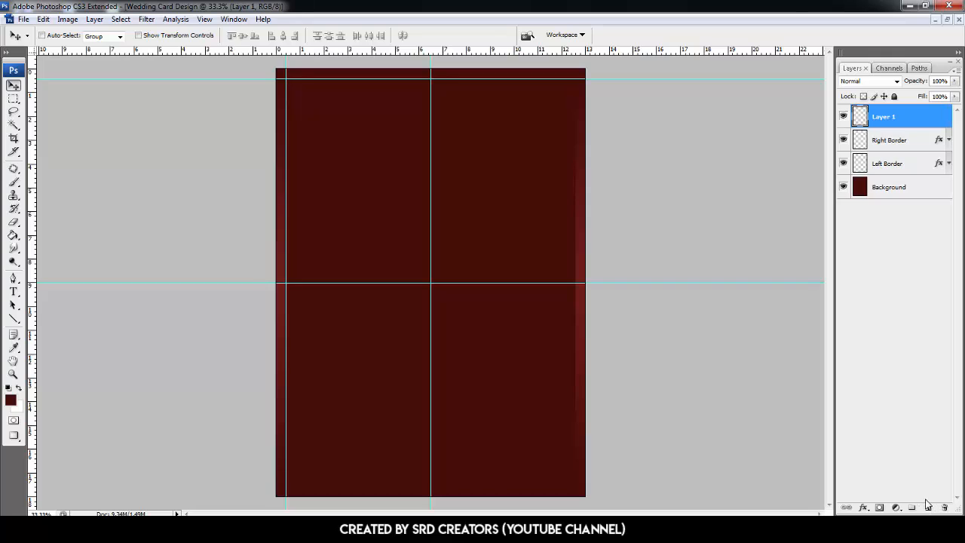
pyautogui.click(13, 99)
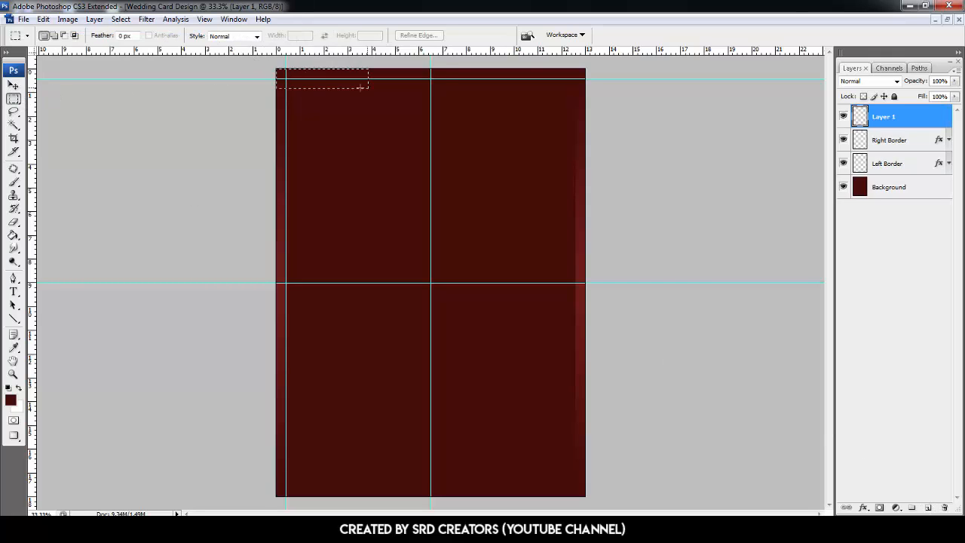
pyautogui.moveTo(362, 88); pyautogui.dragTo(585, 78)
pyautogui.hotkey('ctrl', 'BackSpace')
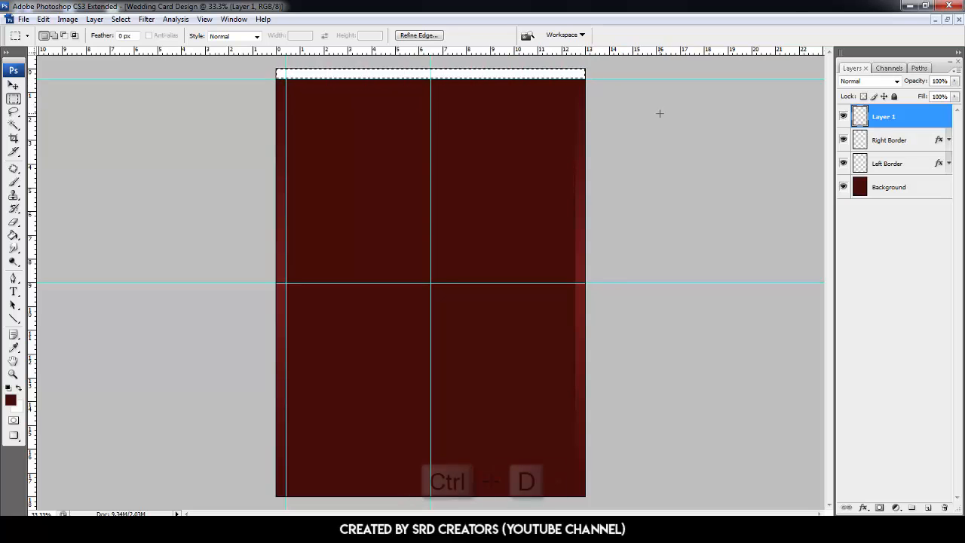
pyautogui.hotkey('ctrl', 'd')
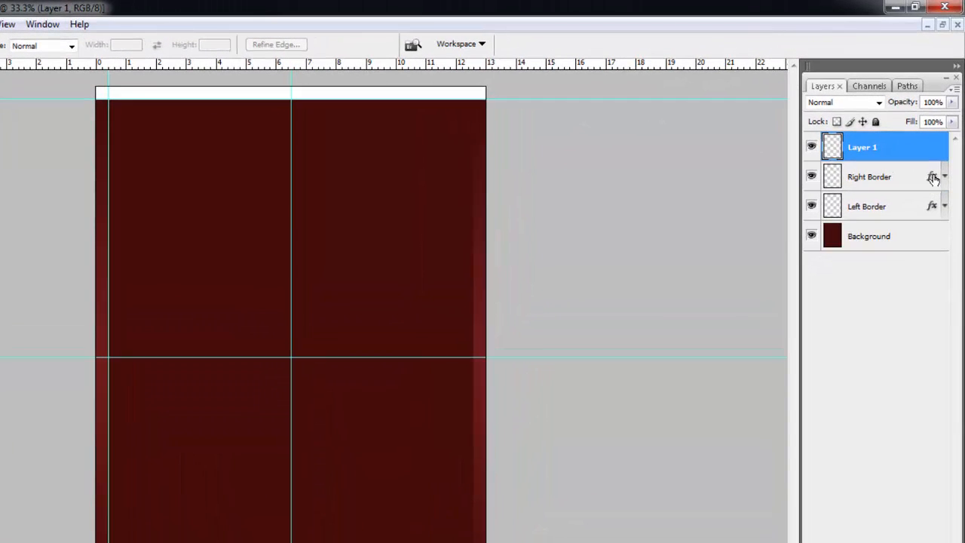
# - Copy the Right Border's layer style to the top strip layer and set its Gradient Overlay angle to 0°
pyautogui.press('alt')
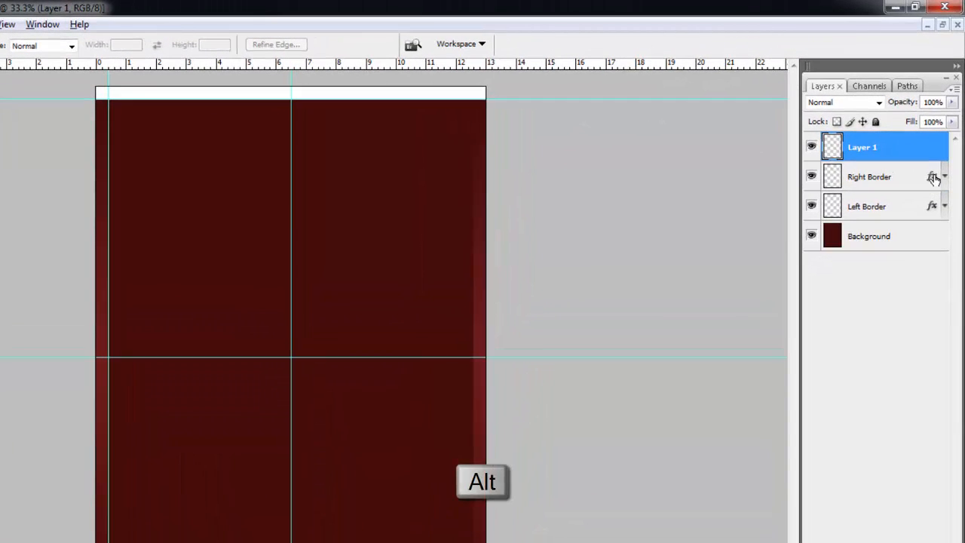
pyautogui.moveTo(933, 178); pyautogui.dragTo(933, 147)
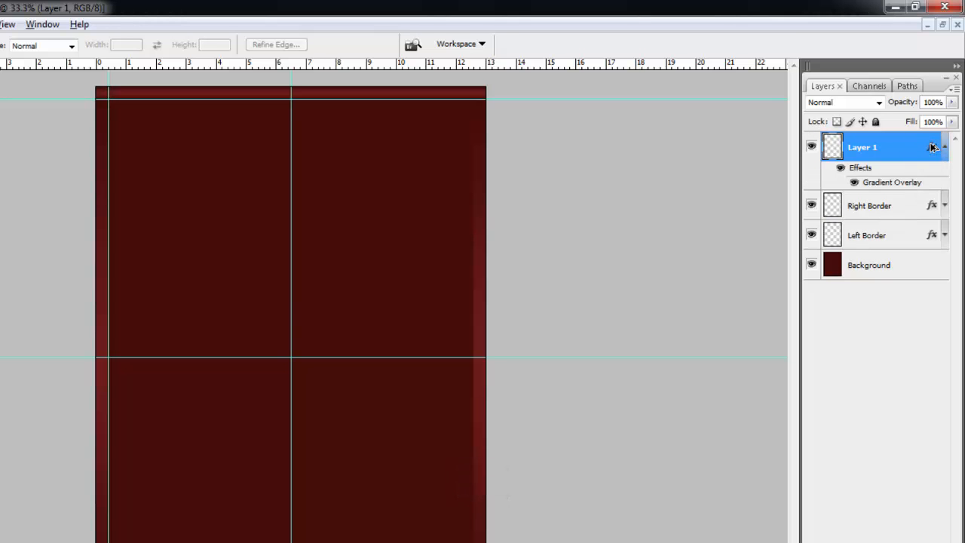
pyautogui.doubleClick(897, 186)
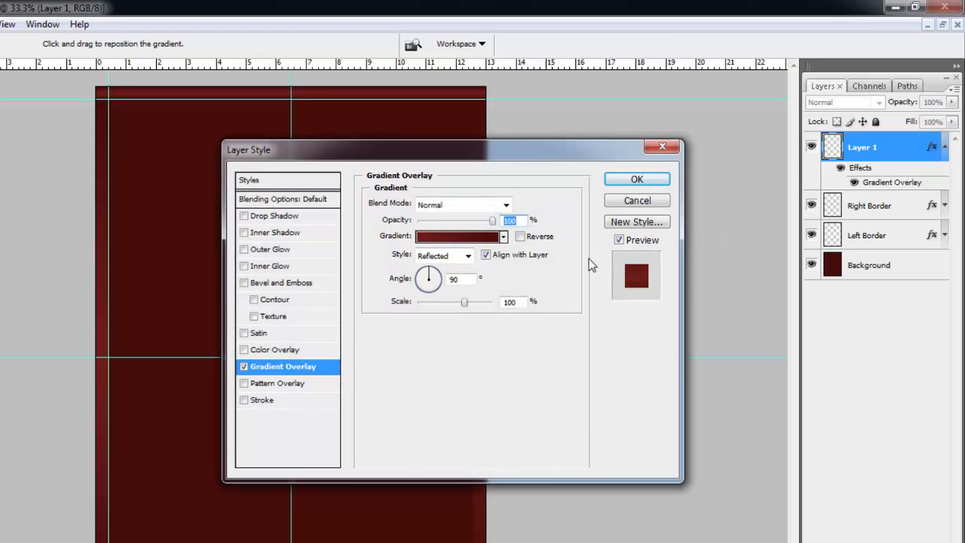
pyautogui.click(462, 278)
pyautogui.write('0')
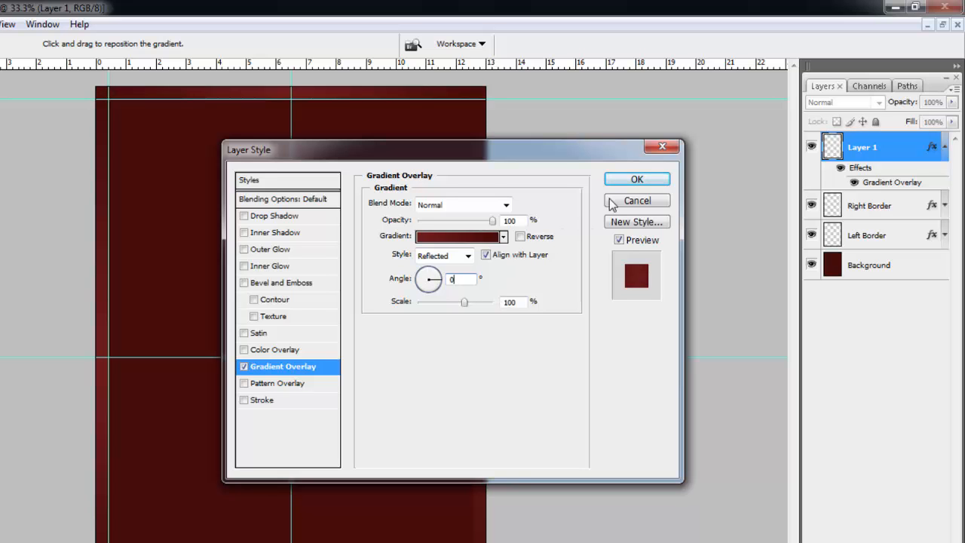
pyautogui.click(624, 181)
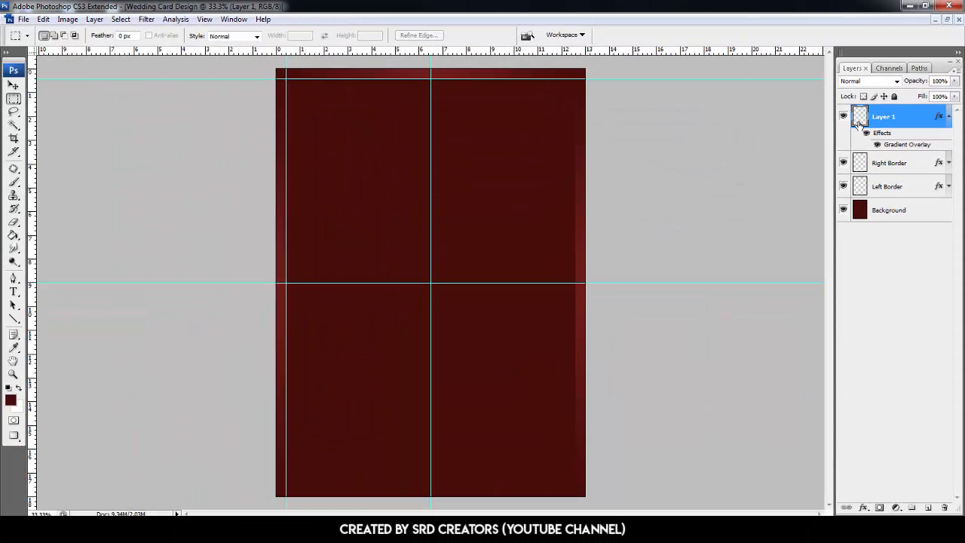
# - Rename the top strip's layer to Up Border and collapse its effects list
pyautogui.doubleClick(885, 119)
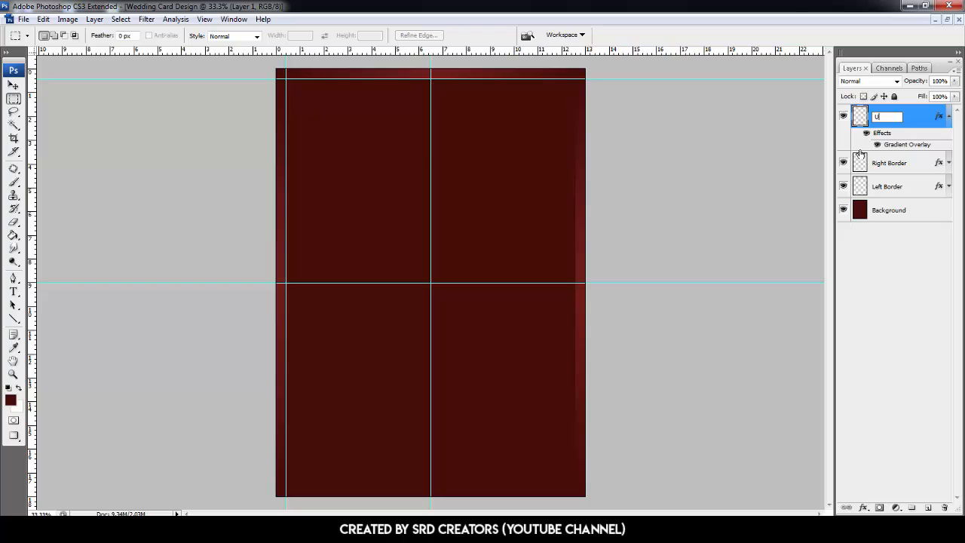
pyautogui.write('Up Border')
pyautogui.press('Return')
pyautogui.click(948, 119)
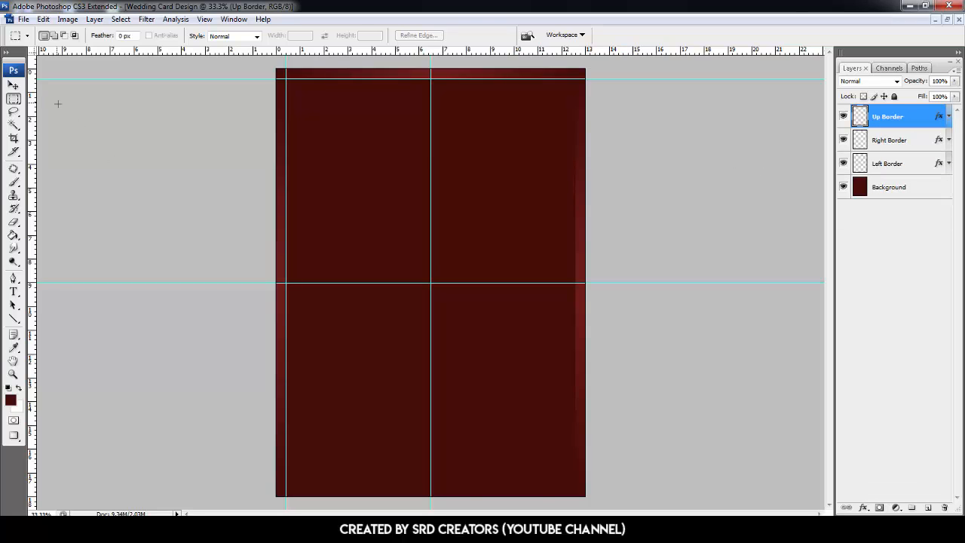
# - Duplicate the Up Border layer and move the copy straight down to the page's bottom edge
pyautogui.hotkey('ctrl', 'j')
pyautogui.press('v')
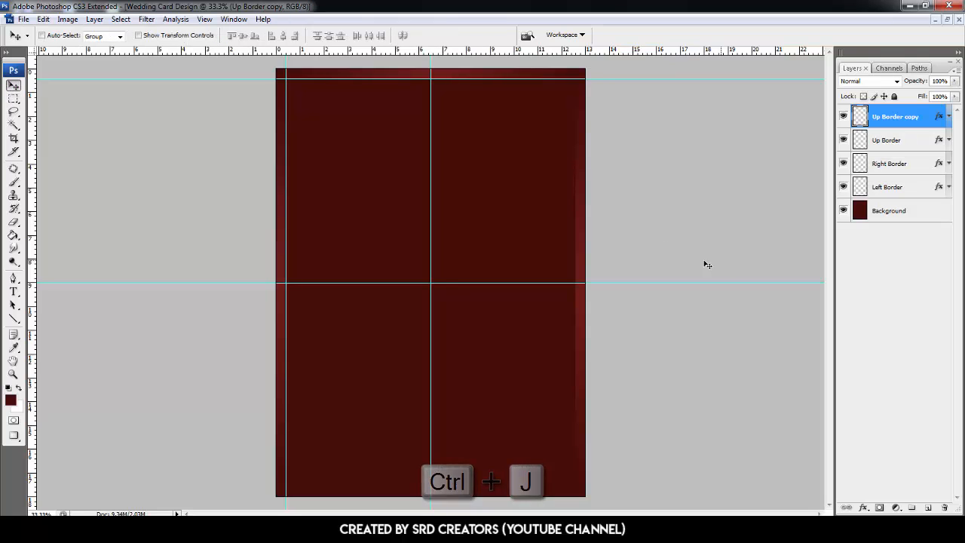
pyautogui.moveTo(487, 123); pyautogui.dragTo(498, 476)
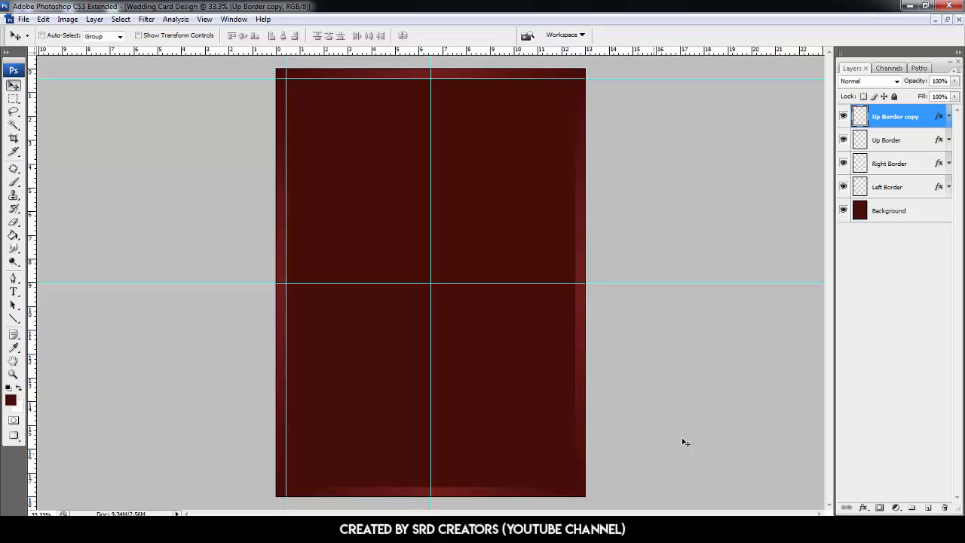
# - Rename the duplicated bottom strip layer to Down Border
pyautogui.doubleClick(901, 118)
pyautogui.press('Right')
pyautogui.hotkey('ctrl', 'shift', 'Left')
pyautogui.press('BackSpace')
pyautogui.press('BackSpace')
pyautogui.write('Down')
pyautogui.press('Return')
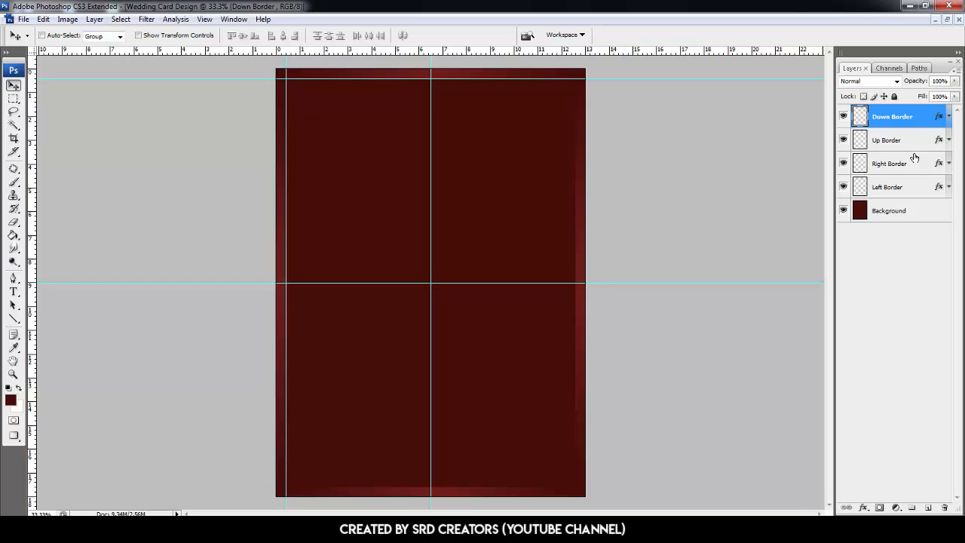
# - Bring the red rose border image into the card directly above the Background layer, then close the source image and maximize the card document
pyautogui.click(887, 211)
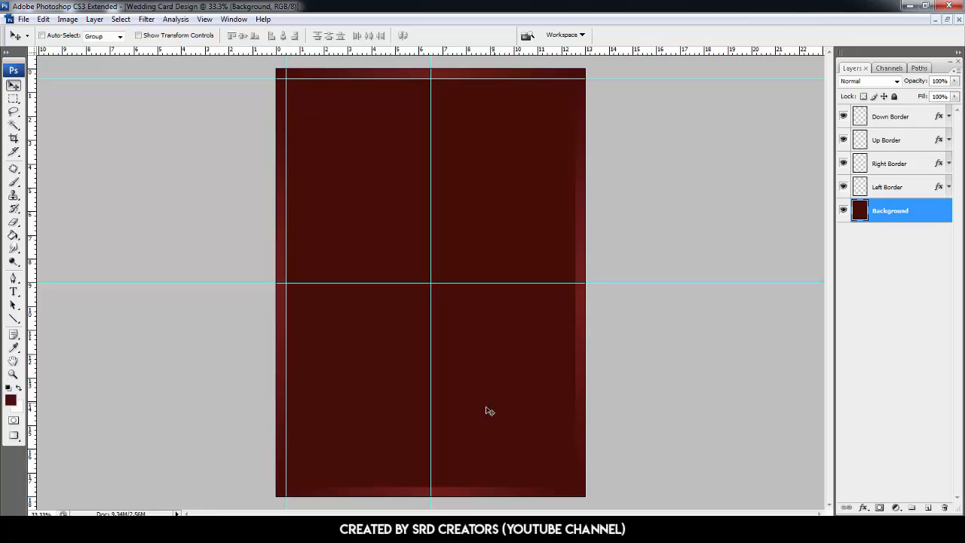
pyautogui.hotkey('alt', 'Tab')
pyautogui.moveTo(80, 110); pyautogui.dragTo(94, 539)
pyautogui.moveTo(125, 505); pyautogui.dragTo(455, 303)
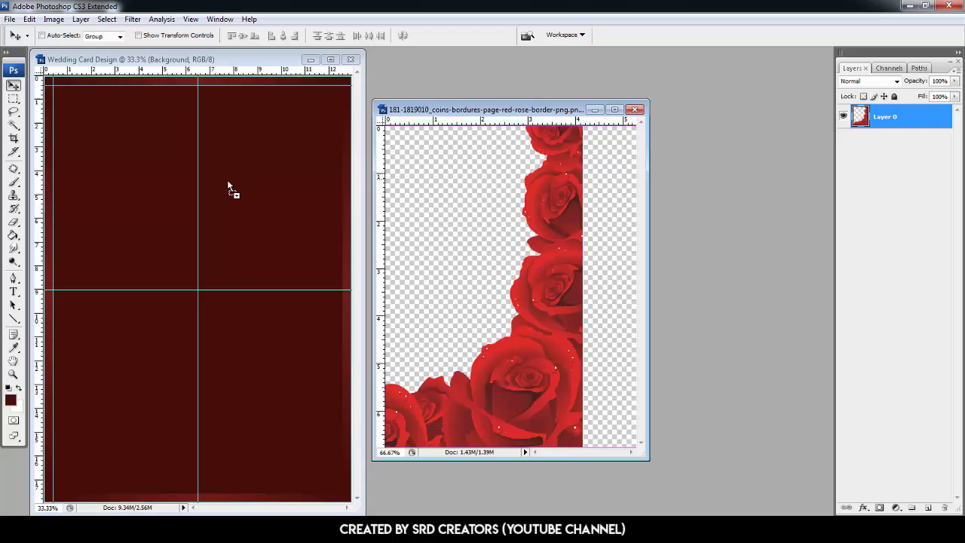
pyautogui.moveTo(227, 182); pyautogui.dragTo(228, 182)
pyautogui.click(634, 109)
pyautogui.click(330, 59)
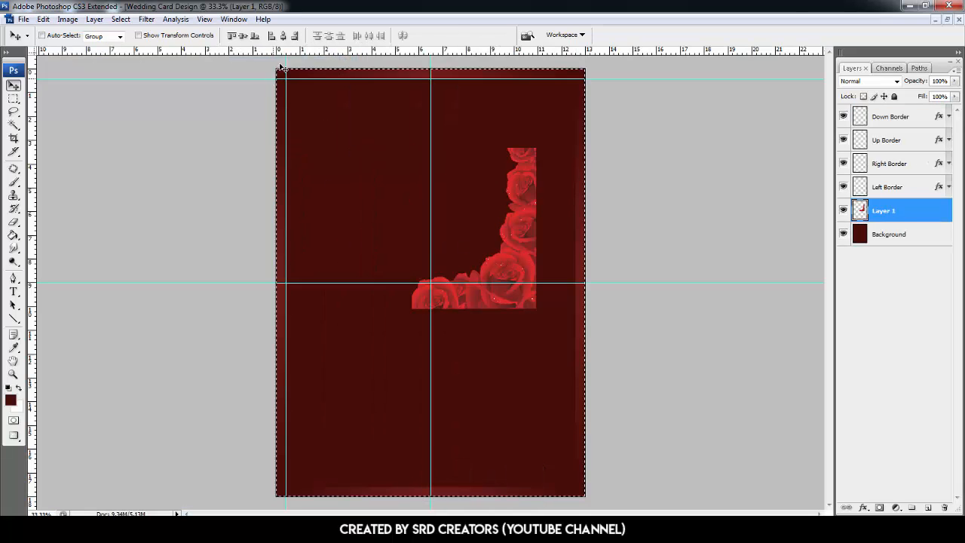
# - Center the rose layer horizontally and vertically on the whole page, then clear the selection
pyautogui.hotkey('ctrl', 'a')
pyautogui.click(284, 37)
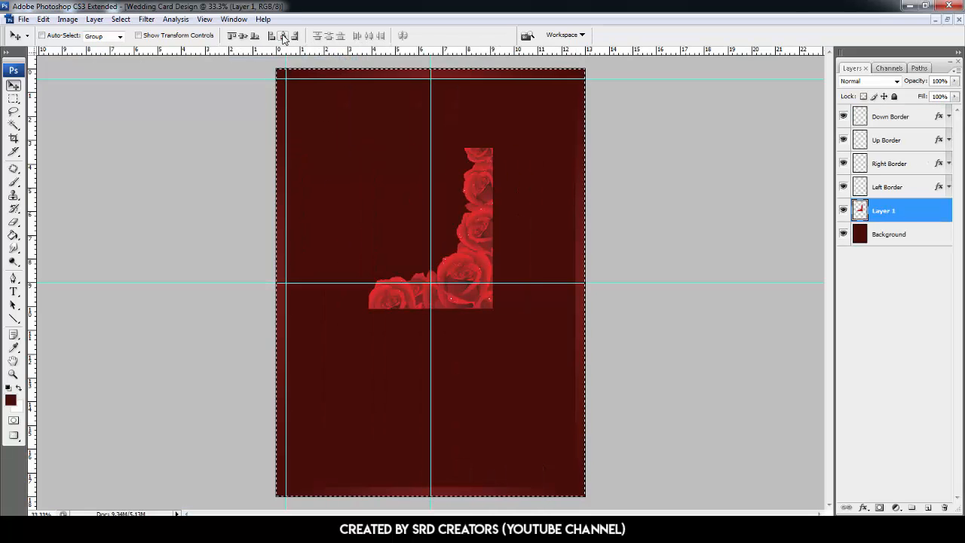
pyautogui.click(242, 36)
pyautogui.hotkey('ctrl', 'd')
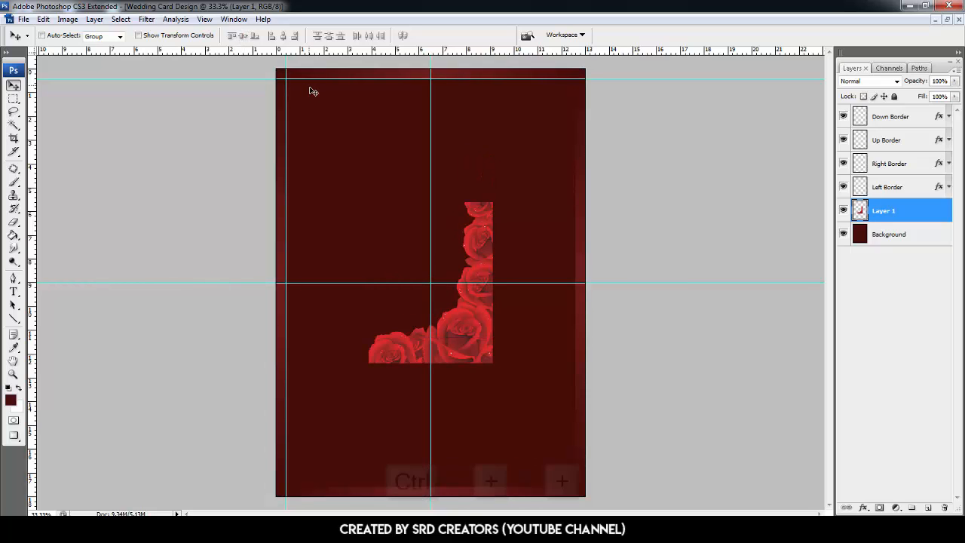
# - Select a fixed-size 2.5 × 2.5 cm square around the roses' vertical part near the page center and copy it
pyautogui.hotkey('ctrl', '+')
pyautogui.hotkey('ctrl', '+')
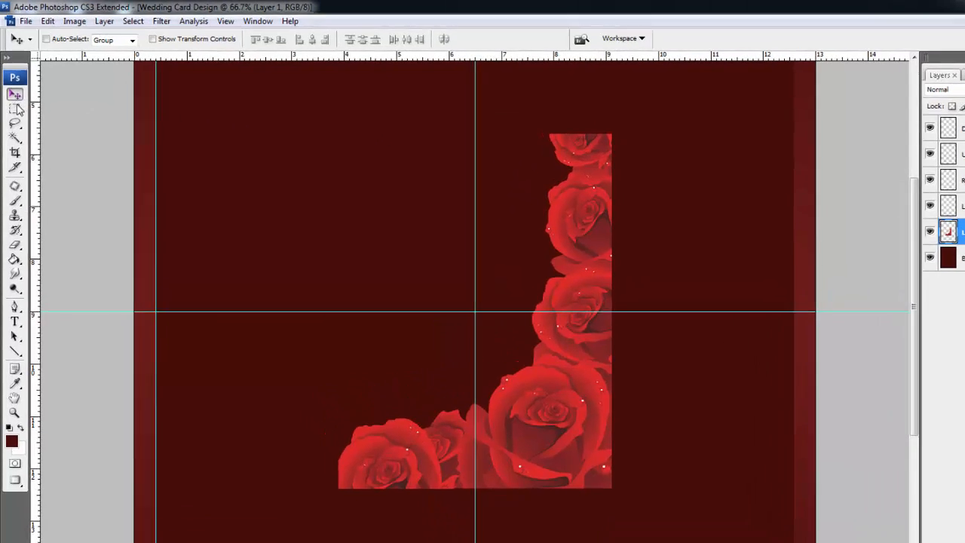
pyautogui.press('m')
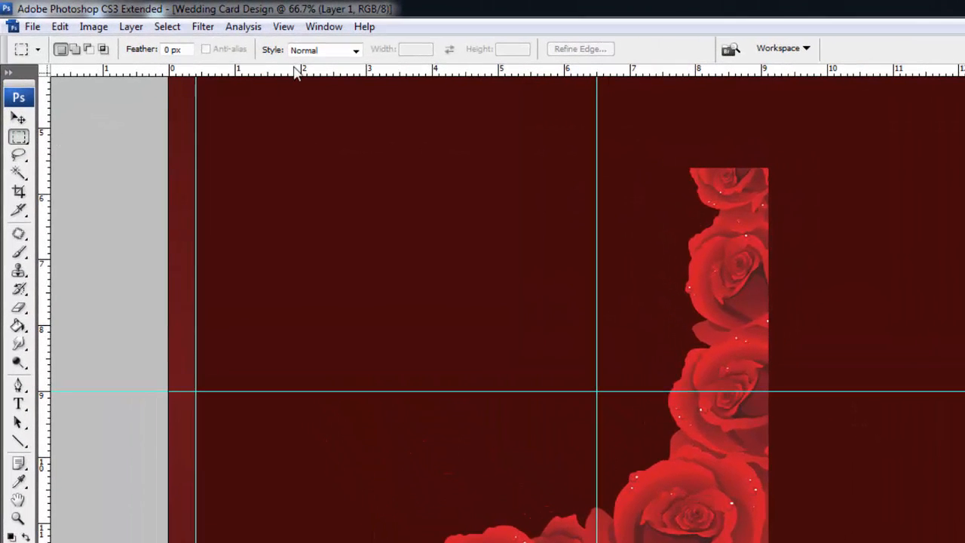
pyautogui.click(235, 36)
pyautogui.click(324, 85)
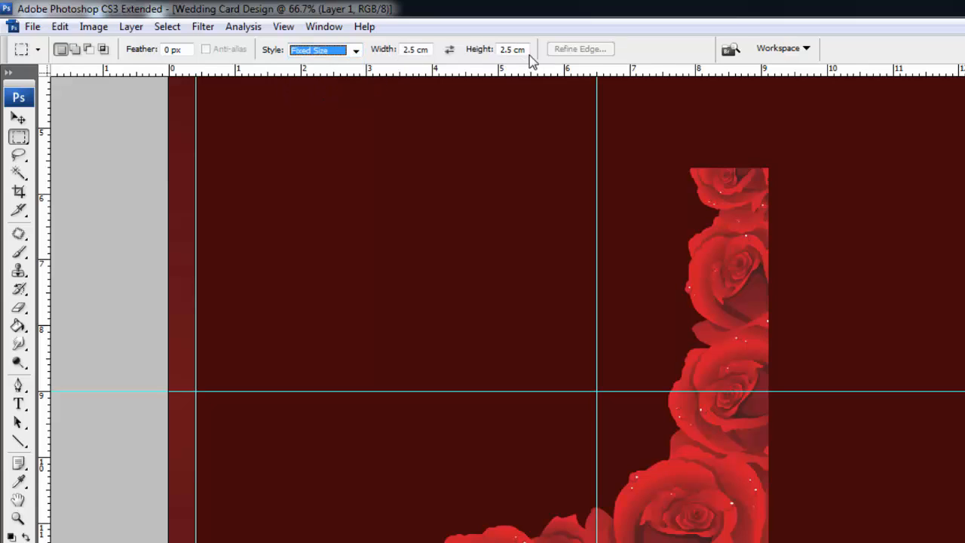
pyautogui.hotkey('ctrl', 'r')
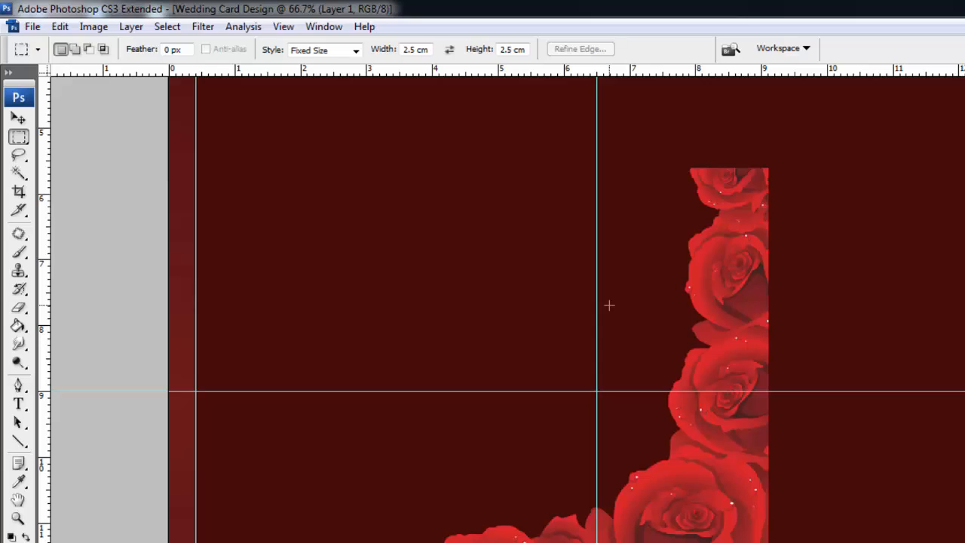
pyautogui.hotkey('ctrl', 'c')
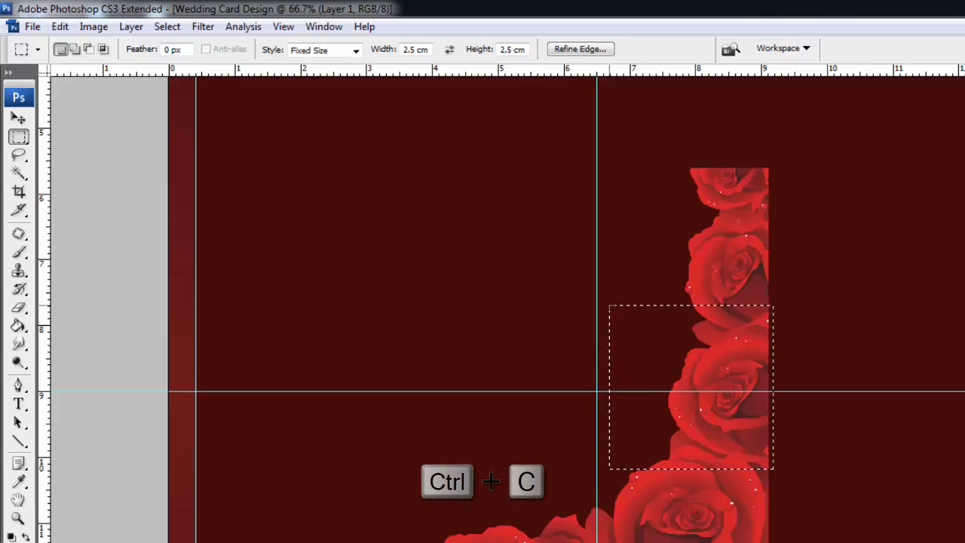
# - Paste the copied rose piece and transform it to X 968.2 px, Y 670.3 px, with width and height at 97.6%
pyautogui.hotkey('ctrl', 'v')
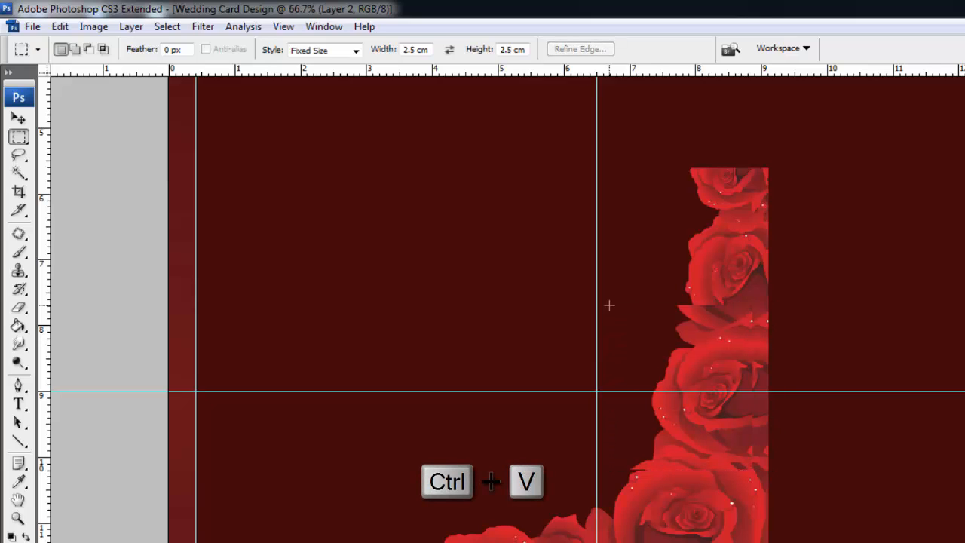
pyautogui.press('v')
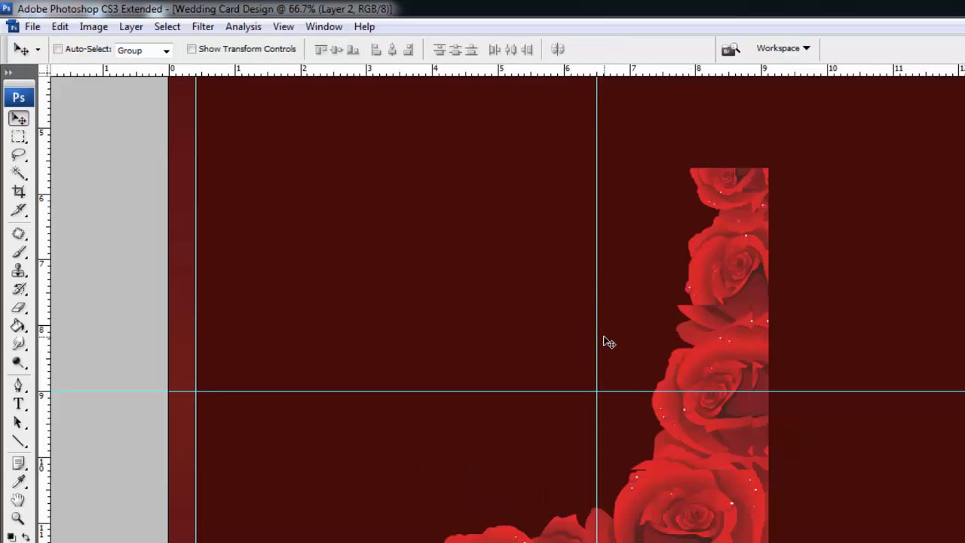
pyautogui.hotkey('ctrl', 't')
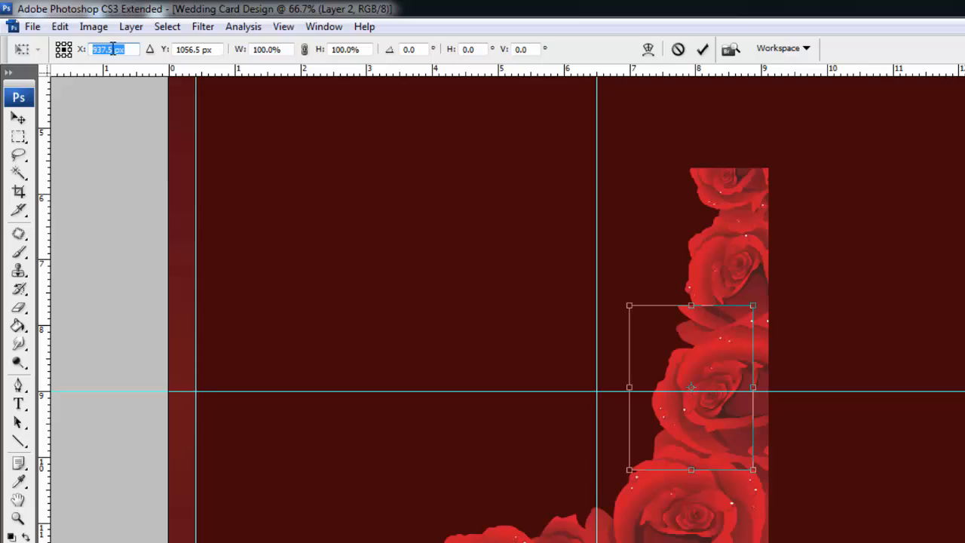
pyautogui.write('968')
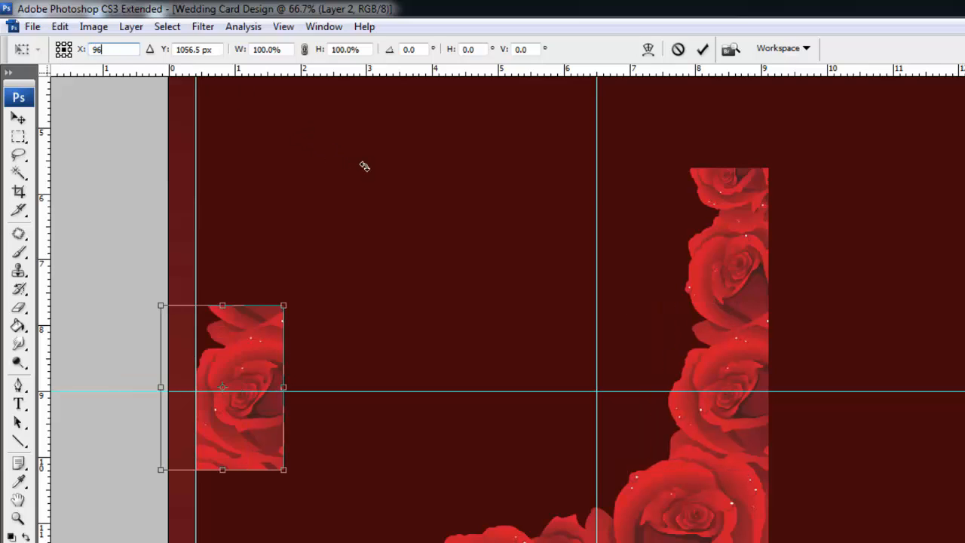
pyautogui.write('670')
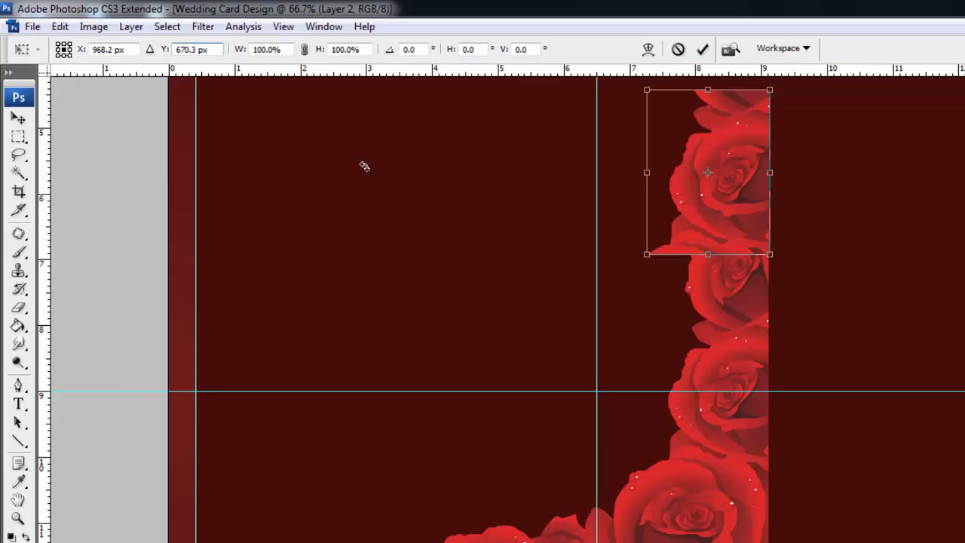
pyautogui.write('97.6')
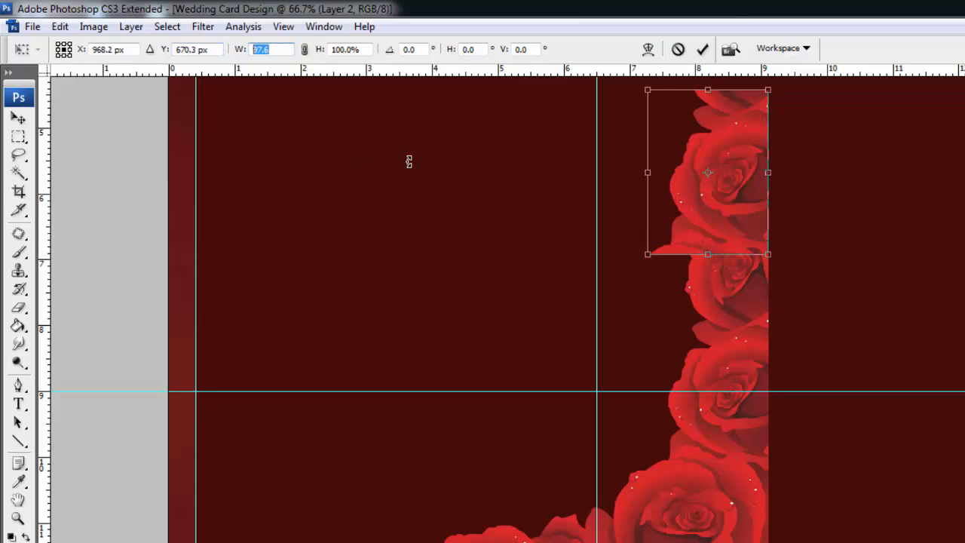
pyautogui.write('97.6')
pyautogui.press('Return')
pyautogui.press('Return')
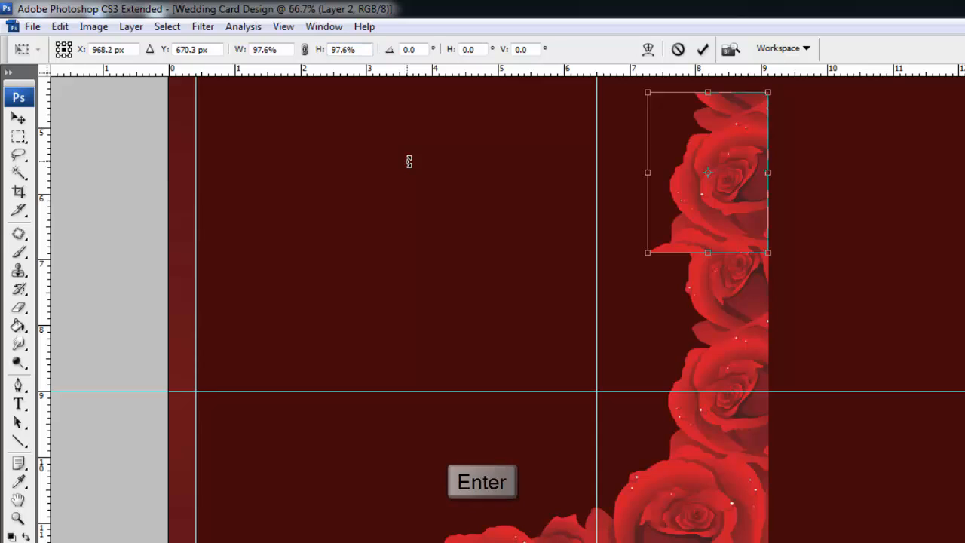
# - Erase the pasted rose's leftover petal fragments along its lower and upper edges with a size 15 brush so it blends into the column
pyautogui.hotkey('ctrl', 'alt', '0')
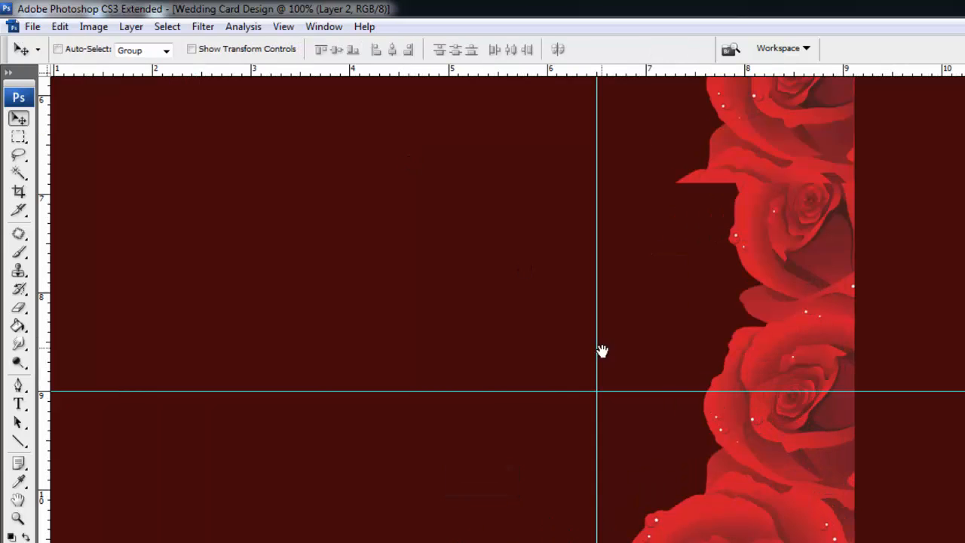
pyautogui.moveTo(533, 346); pyautogui.dragTo(438, 494)
pyautogui.scroll(3, 438, 493)
pyautogui.press('e')
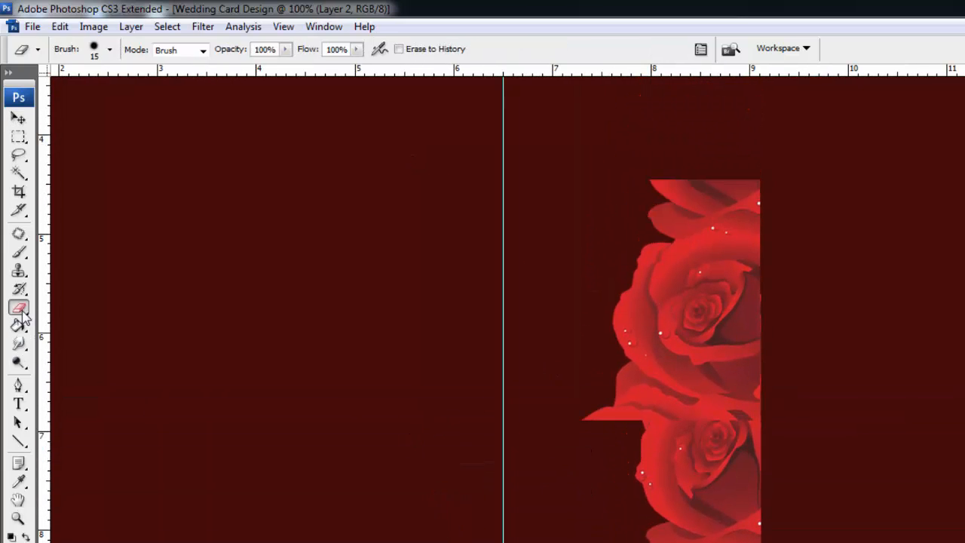
pyautogui.scroll(2, 599, 396)
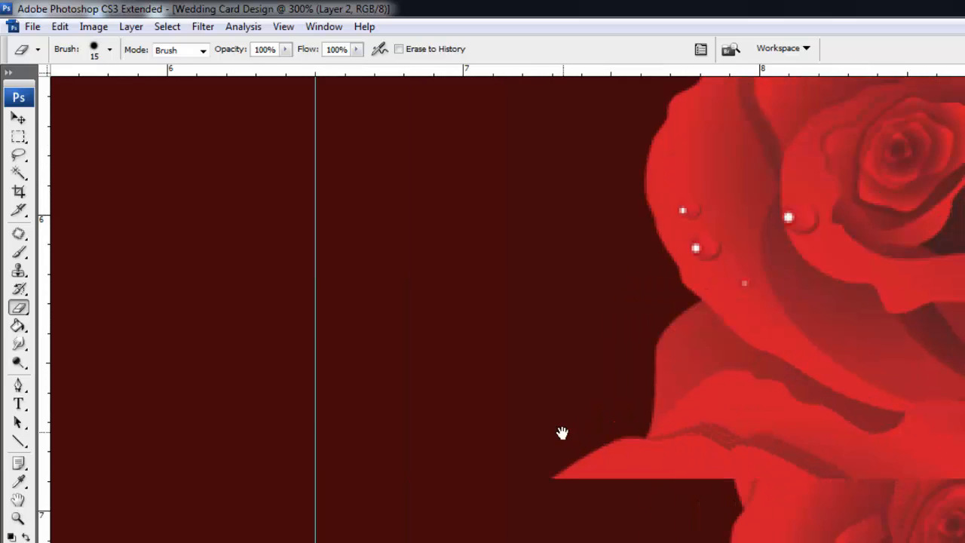
pyautogui.moveTo(562, 432)
pyautogui.mouseDown()
pyautogui.moveTo(308, 435)
pyautogui.moveTo(387, 438)
pyautogui.moveTo(419, 452)
pyautogui.mouseUp()
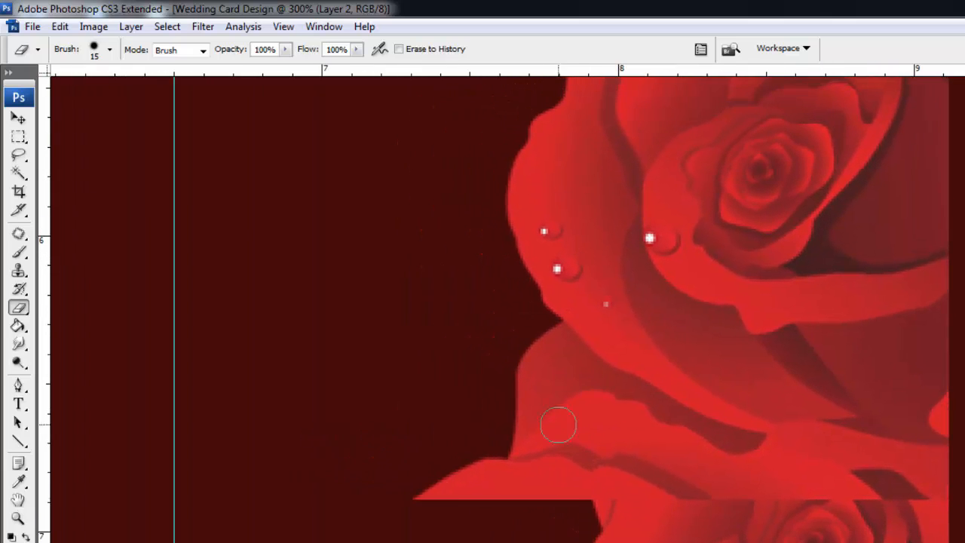
pyautogui.moveTo(558, 425)
pyautogui.mouseDown()
pyautogui.moveTo(486, 428)
pyautogui.moveTo(672, 511)
pyautogui.moveTo(742, 459)
pyautogui.moveTo(860, 459)
pyautogui.moveTo(948, 487)
pyautogui.mouseUp()
pyautogui.hotkey('ctrl', '+')
pyautogui.hotkey('ctrl', '+')
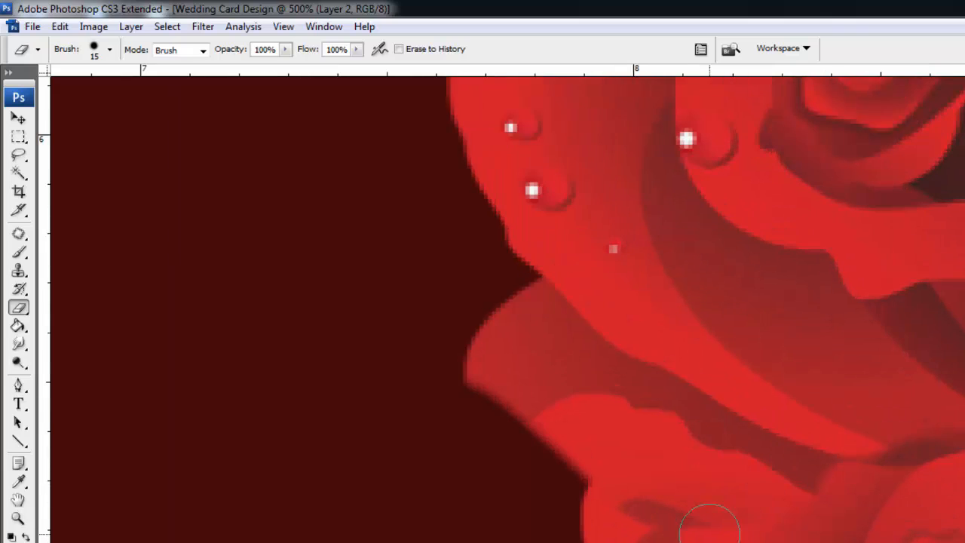
pyautogui.moveTo(709, 525)
pyautogui.mouseDown()
pyautogui.moveTo(481, 357)
pyautogui.moveTo(499, 326)
pyautogui.moveTo(631, 403)
pyautogui.moveTo(678, 420)
pyautogui.moveTo(540, 324)
pyautogui.moveTo(732, 448)
pyautogui.mouseUp()
pyautogui.moveTo(829, 114)
pyautogui.mouseDown()
pyautogui.moveTo(809, 385)
pyautogui.moveTo(719, 538)
pyautogui.mouseUp()
pyautogui.moveTo(814, 302)
pyautogui.mouseDown()
pyautogui.moveTo(140, 297)
pyautogui.moveTo(322, 475)
pyautogui.moveTo(430, 434)
pyautogui.mouseUp()
pyautogui.moveTo(430, 434)
pyautogui.mouseDown()
pyautogui.moveTo(427, 485)
pyautogui.moveTo(599, 431)
pyautogui.moveTo(937, 384)
pyautogui.moveTo(708, 402)
pyautogui.moveTo(541, 505)
pyautogui.moveTo(734, 396)
pyautogui.moveTo(964, 415)
pyautogui.mouseUp()
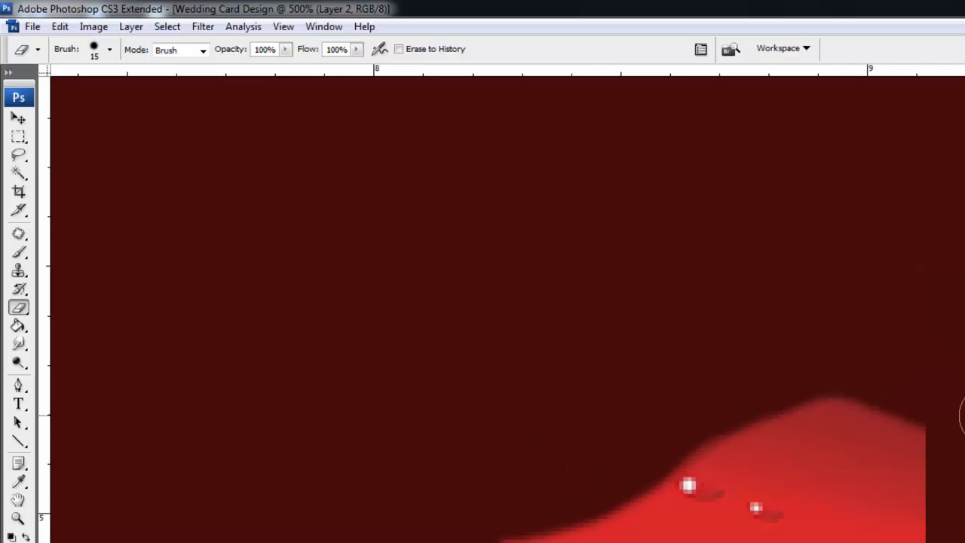
# - Merge the pasted rose layer with the original rose layer, Layer 1, into a single layer
pyautogui.press('ctrl')
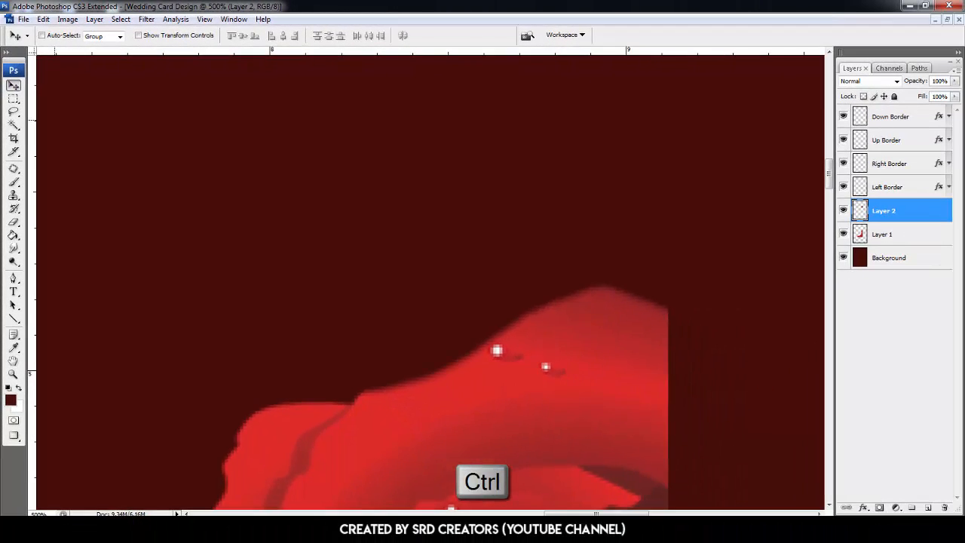
pyautogui.hotkey('ctrl', '0')
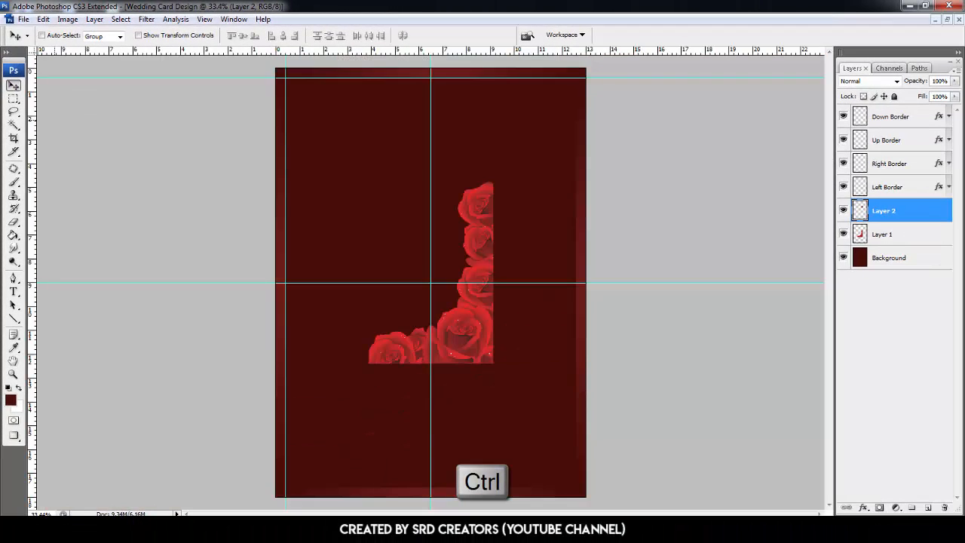
pyautogui.hotkey('alt', 'shift', '[')
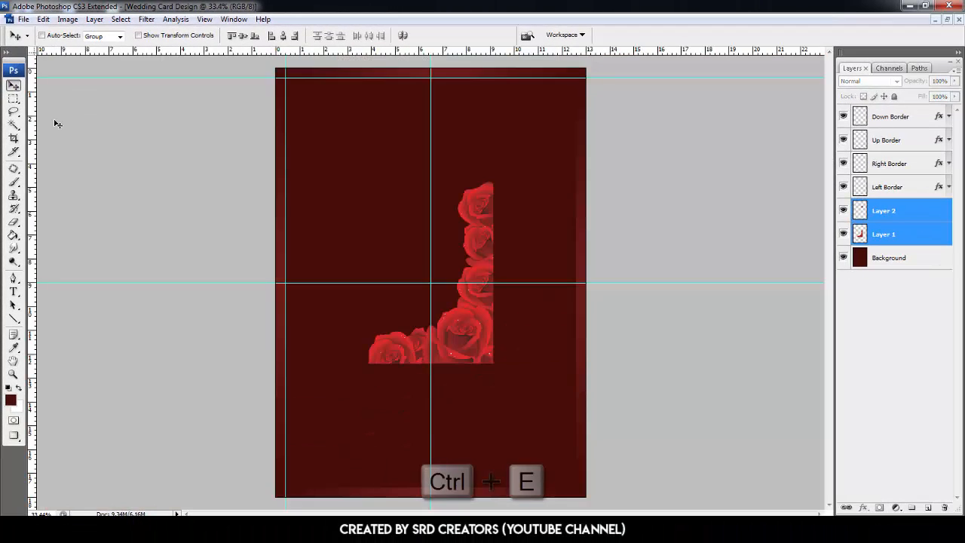
pyautogui.hotkey('ctrl', 'e')
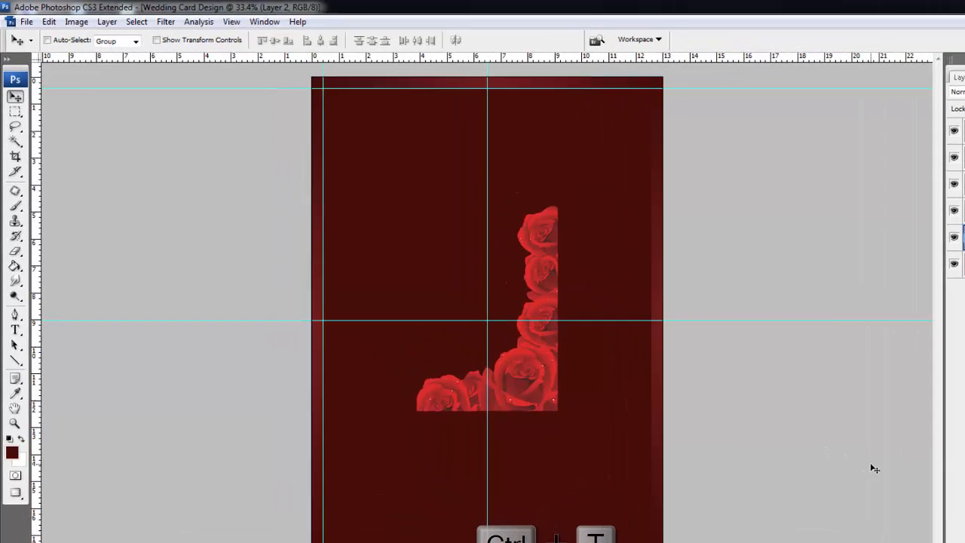
# - Scale the merged roses to 76% in width and height and rotate them by -180°
pyautogui.hotkey('ctrl', 't')
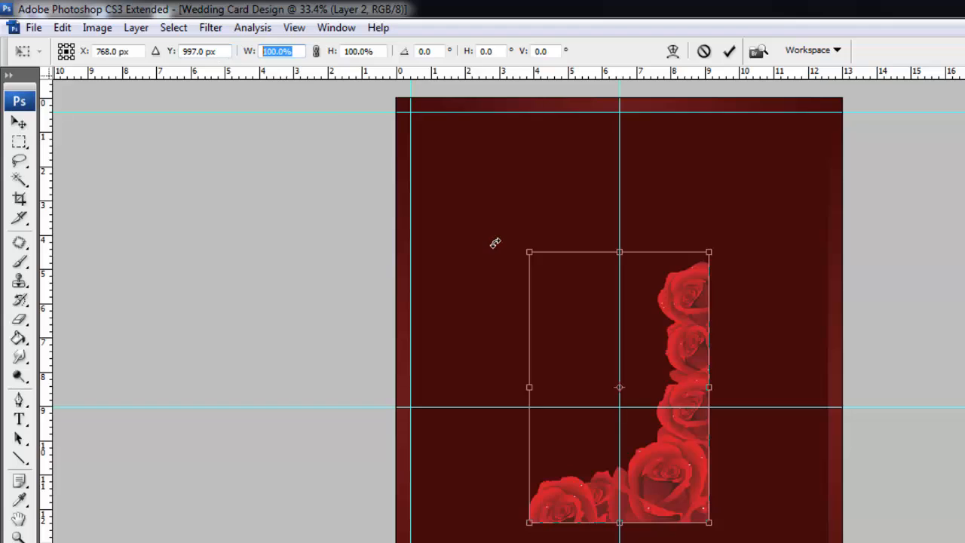
pyautogui.write('76')
pyautogui.press('Tab')
pyautogui.write('76')
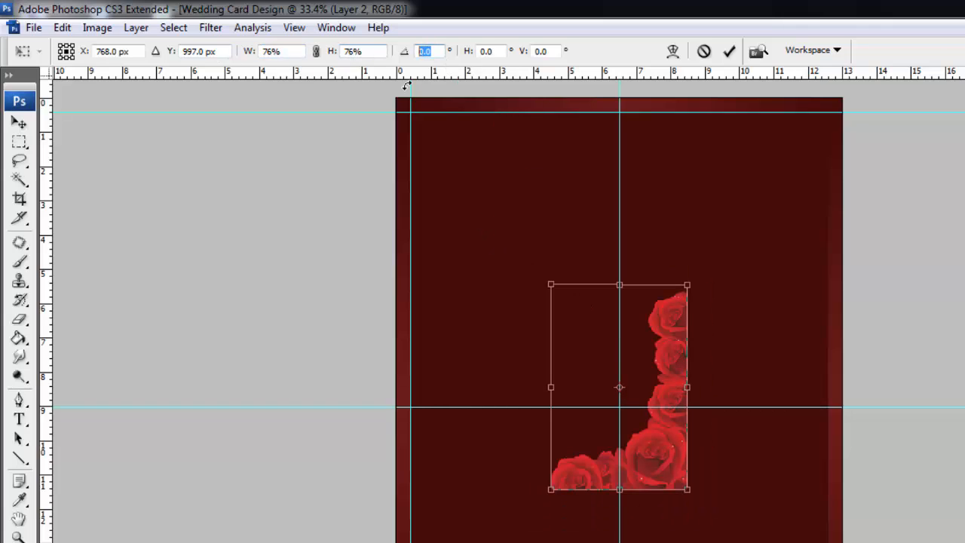
pyautogui.write('-')
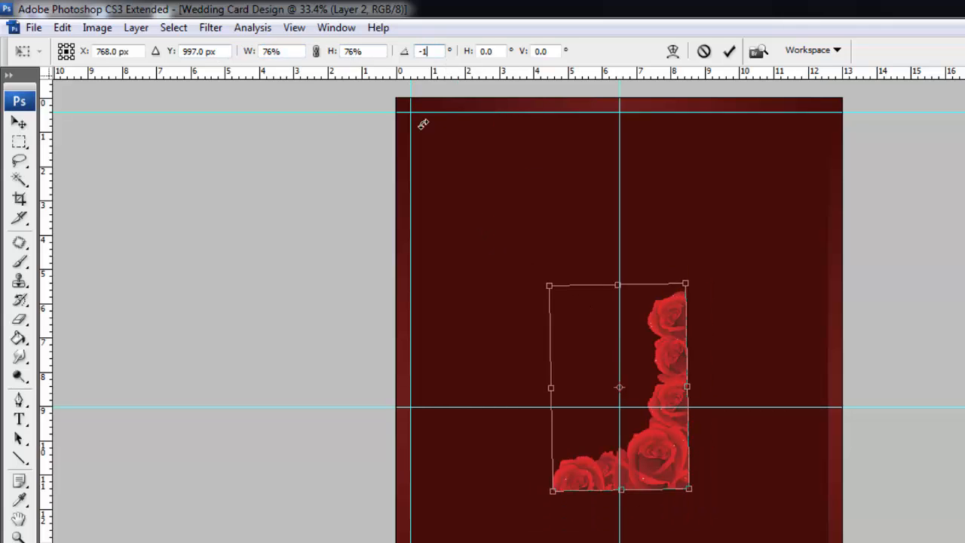
pyautogui.write('180')
pyautogui.press('Return')
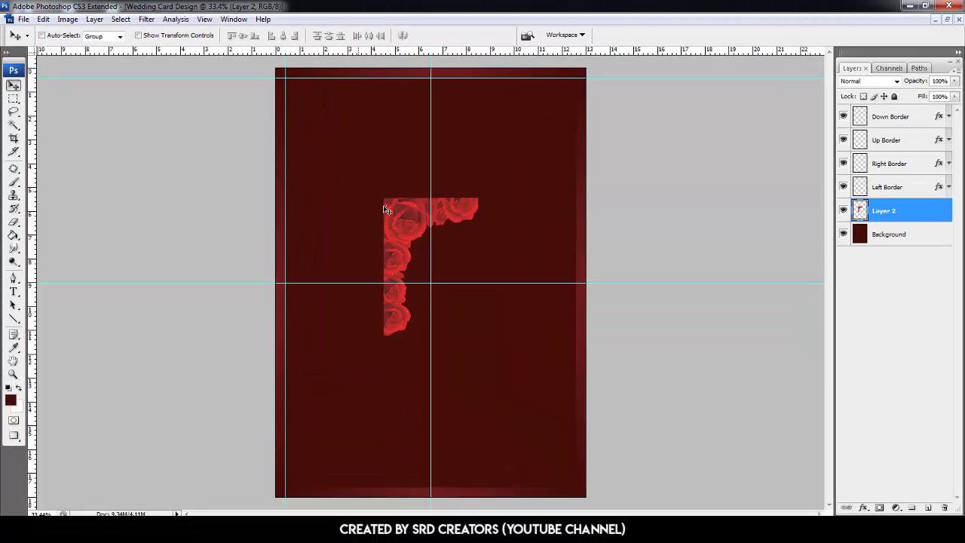
# - Fit the roses into the card's upper-left corner as the topmost layer and set the layer opacity to 50%
pyautogui.moveTo(406, 219); pyautogui.dragTo(287, 91)
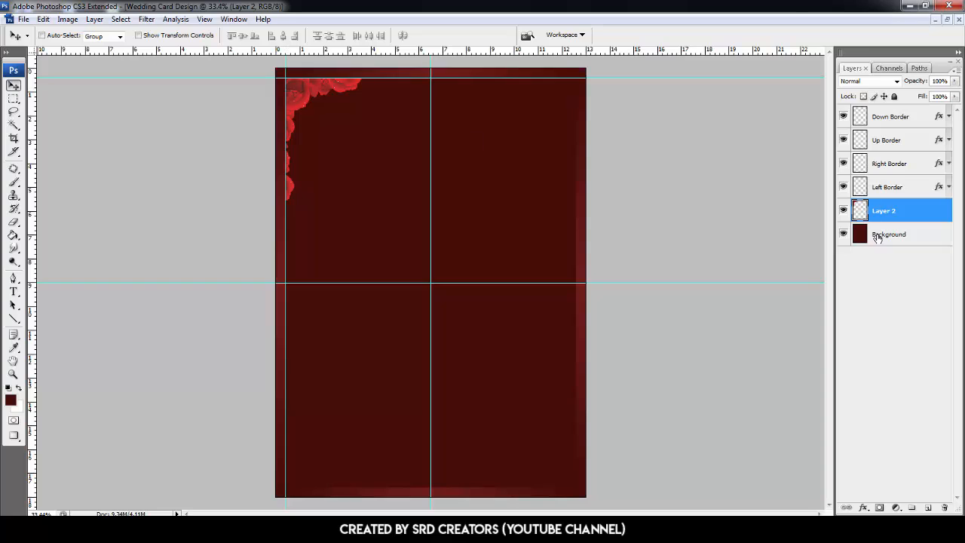
pyautogui.moveTo(884, 211); pyautogui.dragTo(885, 110)
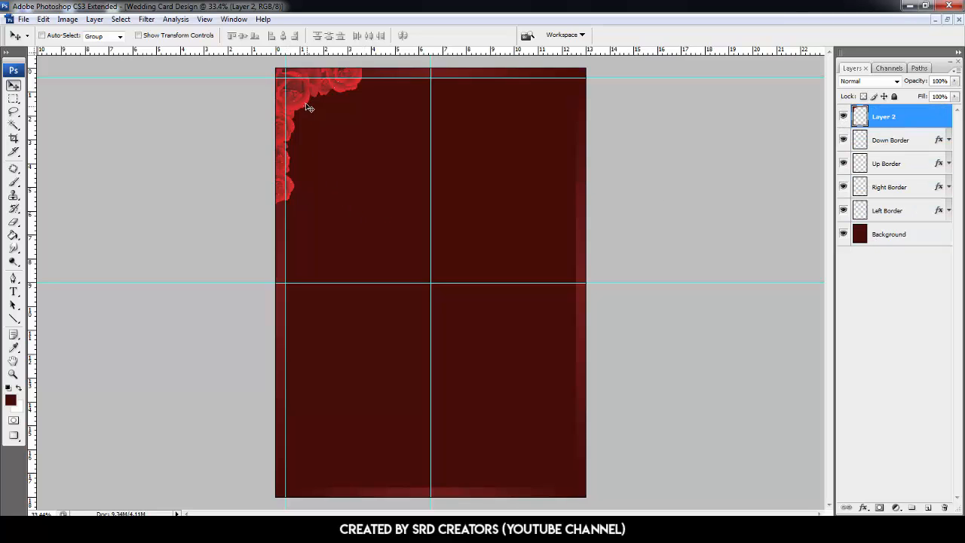
pyautogui.moveTo(309, 108)
pyautogui.mouseDown()
pyautogui.moveTo(327, 119)
pyautogui.moveTo(316, 103)
pyautogui.mouseUp()
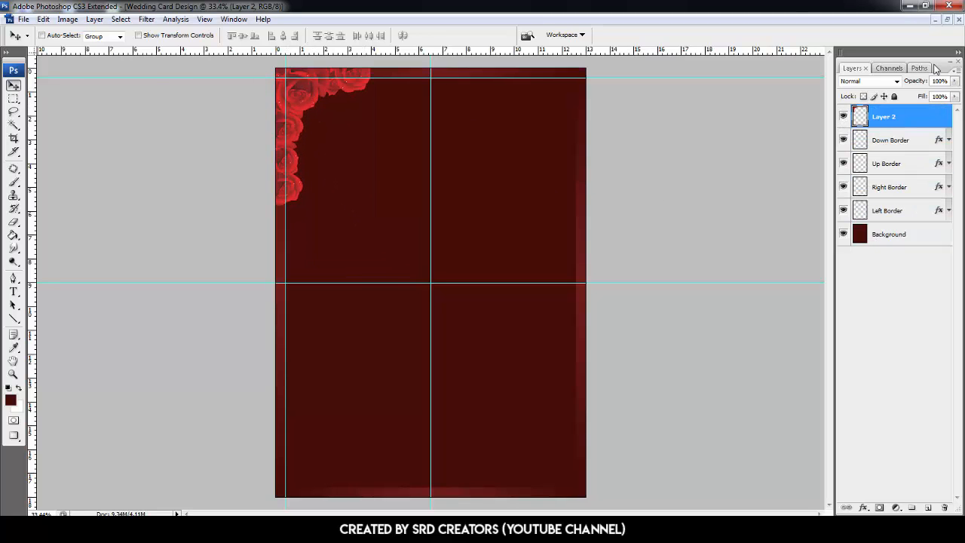
pyautogui.write('50')
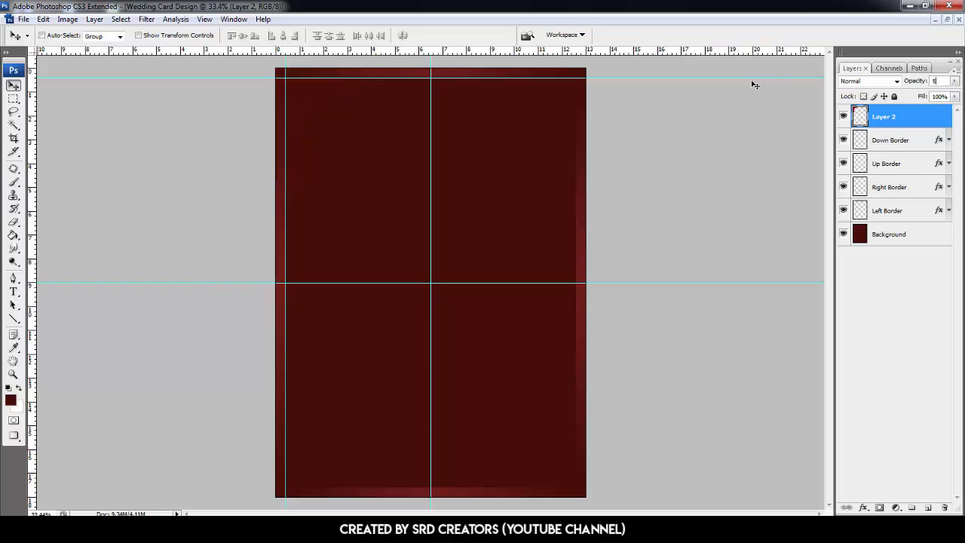
# - Duplicate the corner roses, flip the copy horizontally and move it into the card's upper-right corner
pyautogui.hotkey('ctrl', 'j')
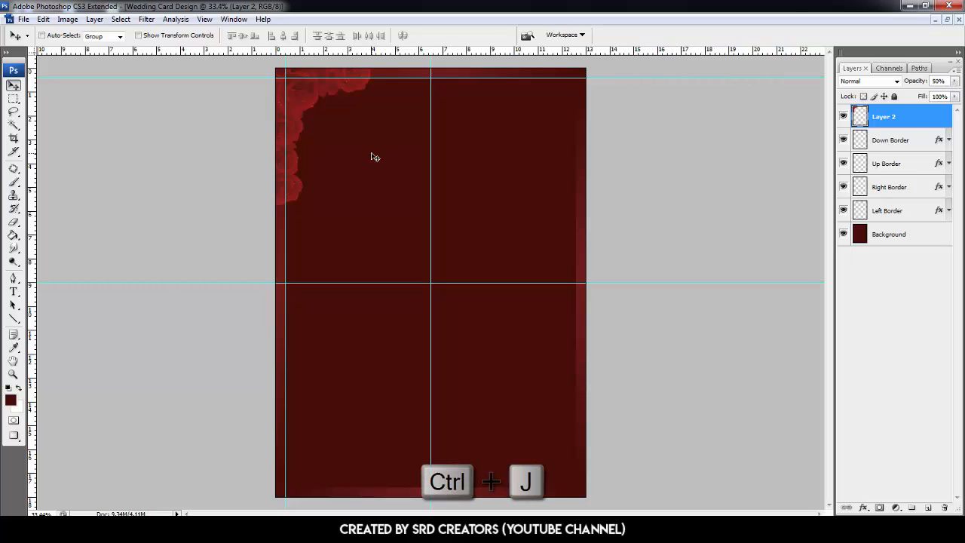
pyautogui.hotkey('ctrl', 't')
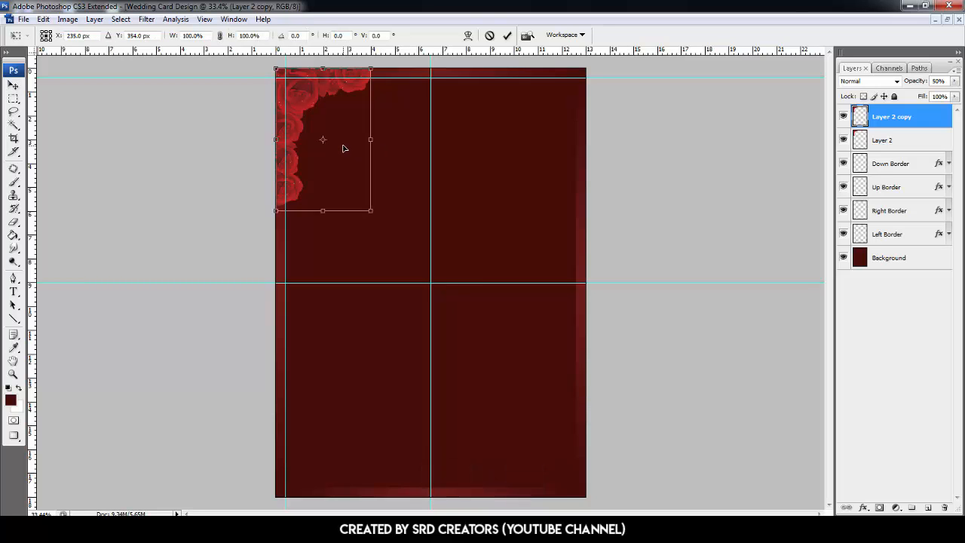
pyautogui.rightClick(343, 148)
pyautogui.click(404, 306)
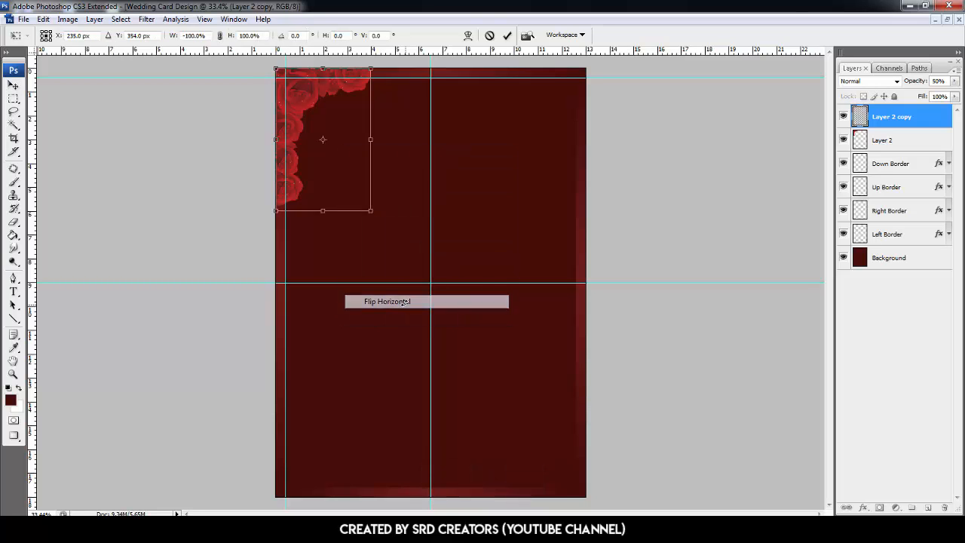
pyautogui.moveTo(349, 179); pyautogui.dragTo(566, 182)
pyautogui.press('Return')
# - Duplicate the upper-right roses, flip the copy vertically and move it down into the card's lower-right corner
pyautogui.hotkey('ctrl', 'j')
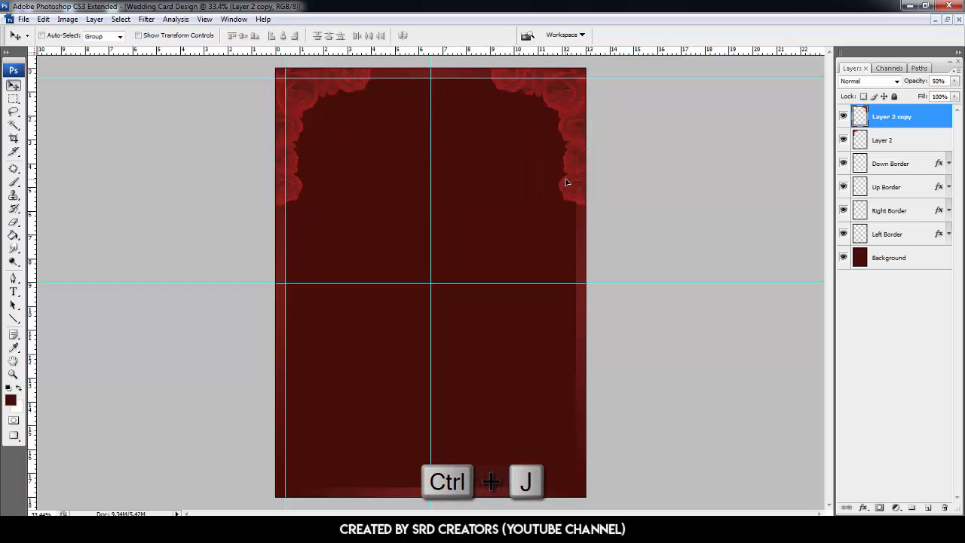
pyautogui.hotkey('ctrl', 'j')
pyautogui.hotkey('ctrl', 't')
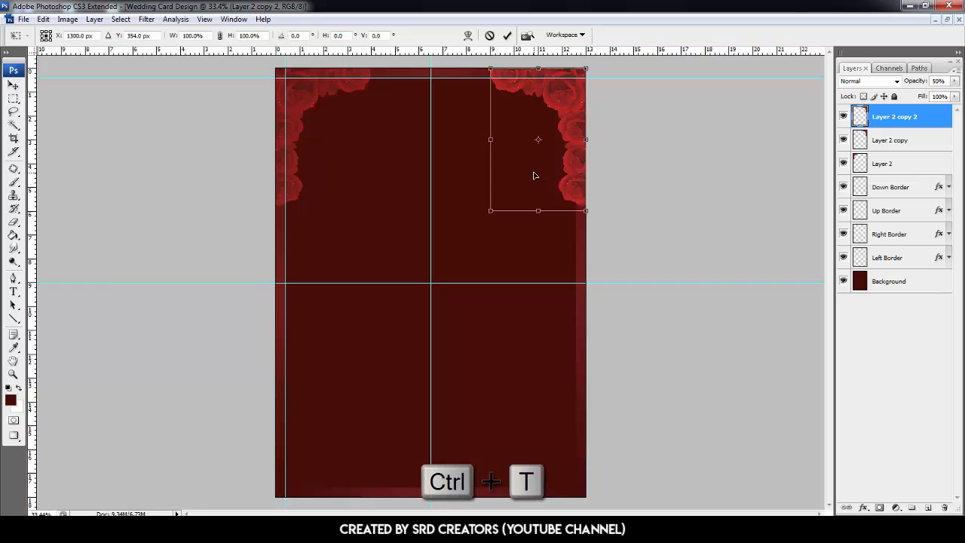
pyautogui.rightClick(535, 174)
pyautogui.click(573, 342)
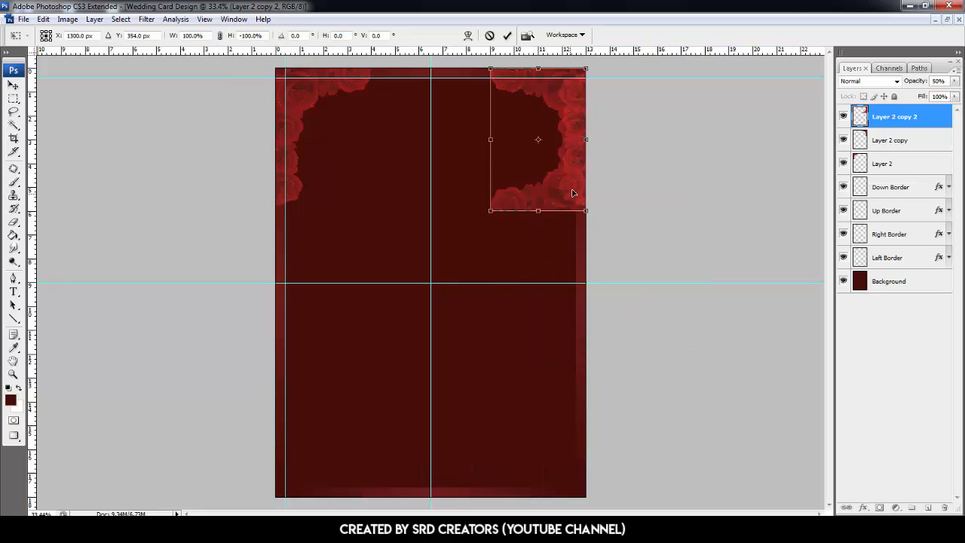
pyautogui.moveTo(573, 191); pyautogui.dragTo(572, 459)
pyautogui.press('Return')
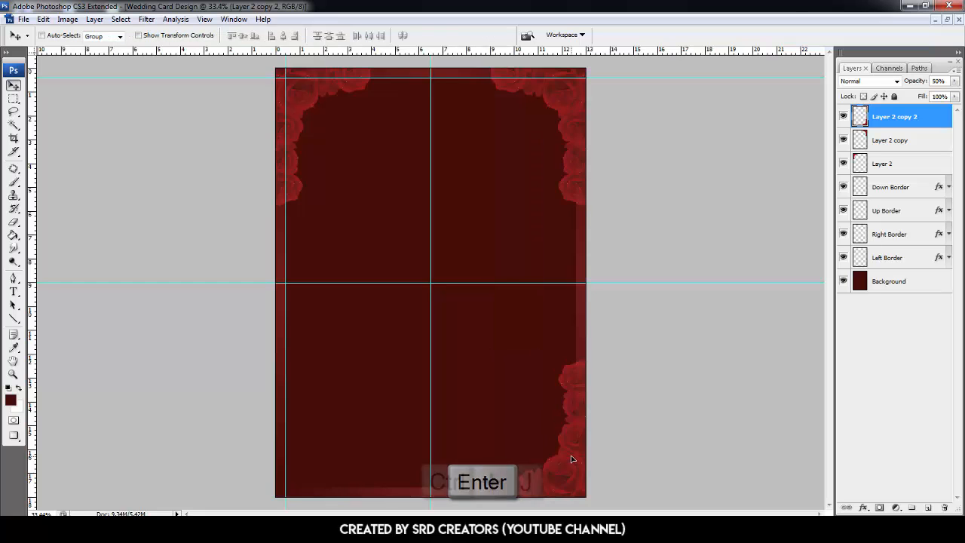
# - Duplicate the lower-right roses, flip the copy horizontally and move it into the card's lower-left corner
pyautogui.hotkey('ctrl', 'j')
pyautogui.hotkey('ctrl', 't')
pyautogui.rightClick(540, 416)
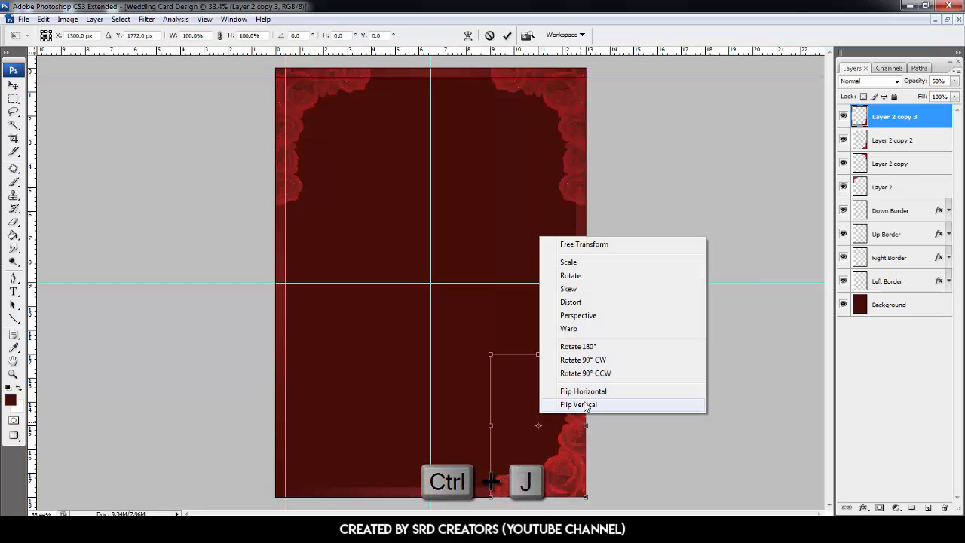
pyautogui.click(574, 391)
pyautogui.moveTo(519, 420); pyautogui.dragTo(338, 425)
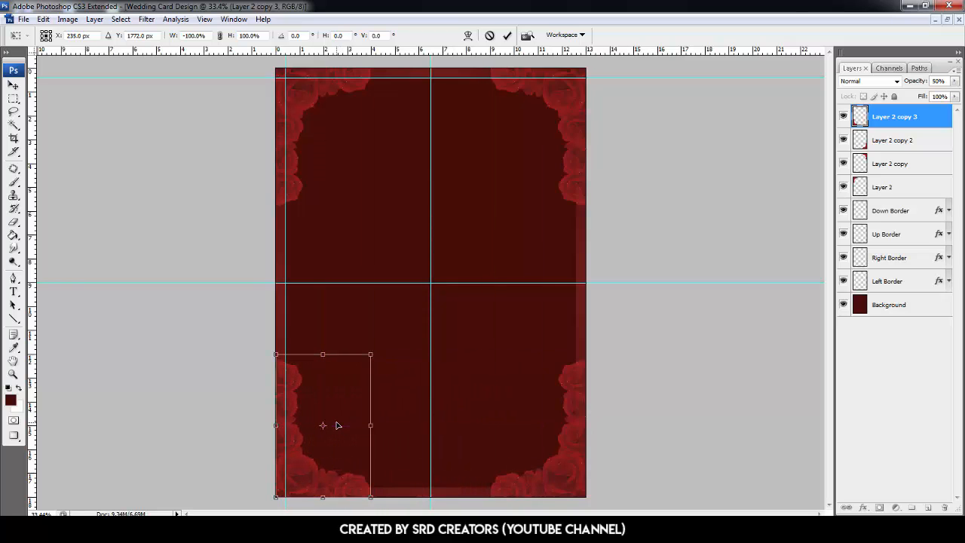
pyautogui.press('Return')
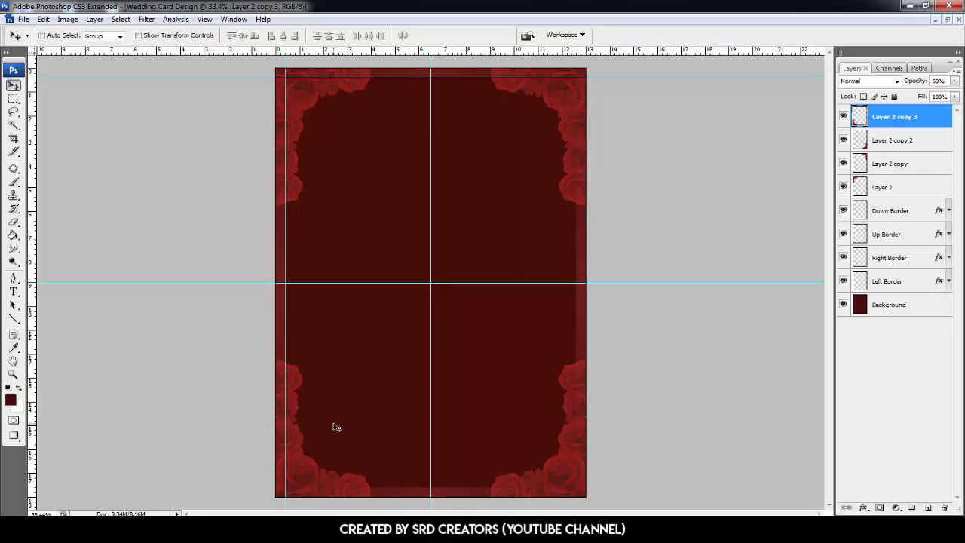
# - Copy the brown and pink bokeh wallpaper image into the Wedding Card Design document and place it near the card's centre
pyautogui.hotkey('ctrl', 'Tab')
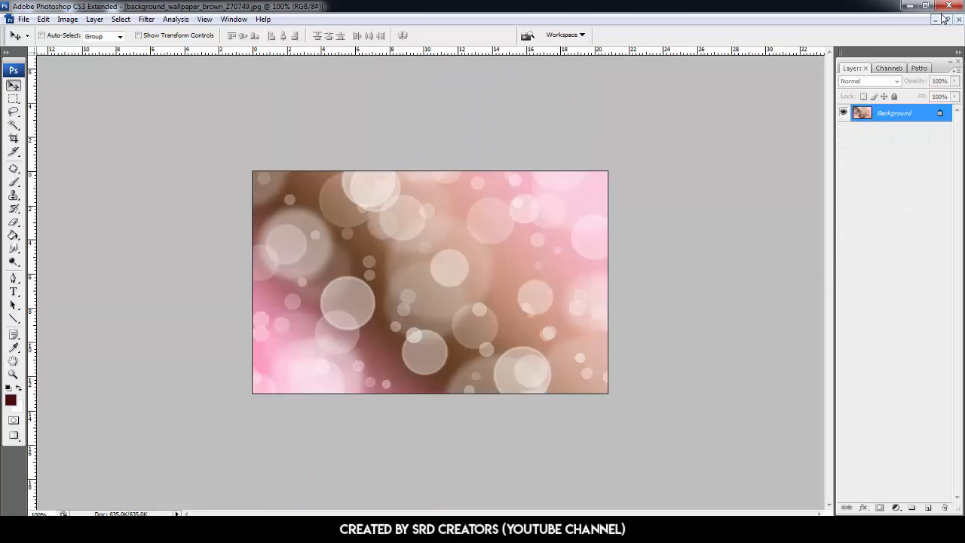
pyautogui.click(936, 19)
pyautogui.click(947, 20)
pyautogui.moveTo(241, 59); pyautogui.dragTo(440, 59)
pyautogui.click(73, 511)
pyautogui.moveTo(189, 188); pyautogui.dragTo(491, 344)
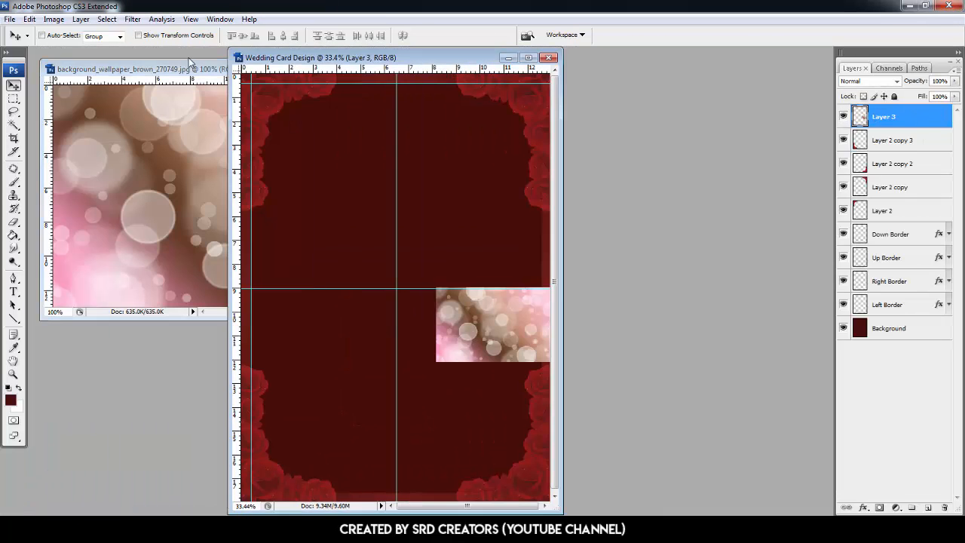
pyautogui.click(201, 69)
pyautogui.click(404, 69)
pyautogui.click(529, 57)
pyautogui.moveTo(521, 301); pyautogui.dragTo(443, 249)
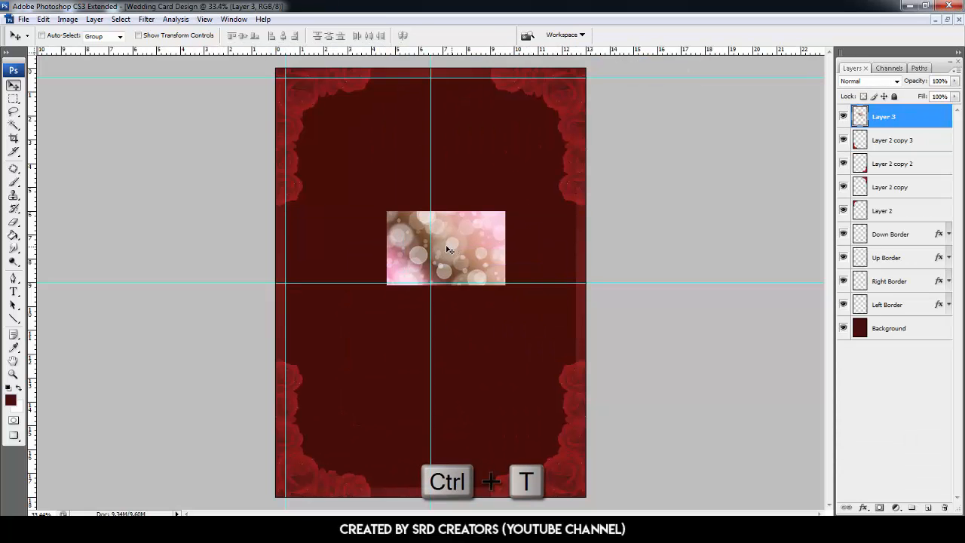
# - Scale the bokeh image to 416% in width and height and rotate it 90°
pyautogui.hotkey('ctrl', 't')
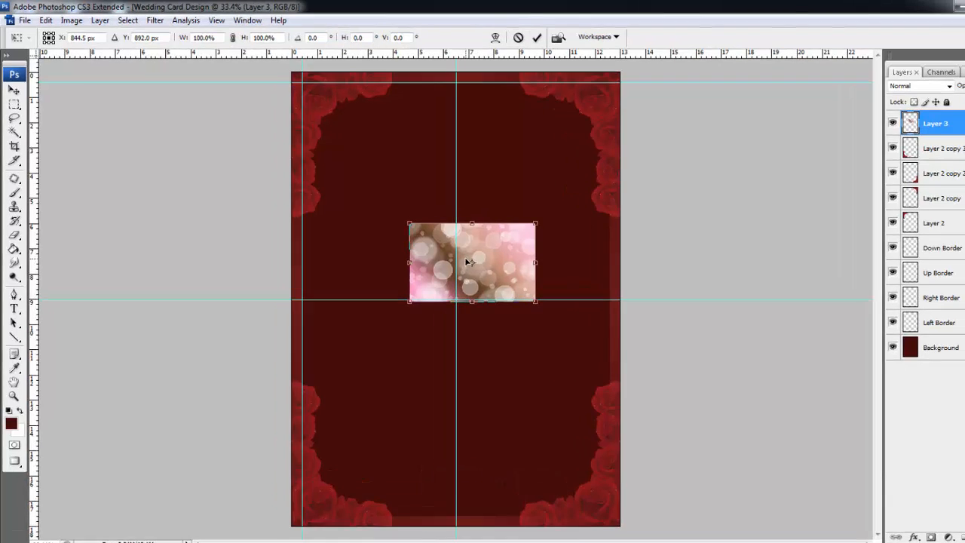
pyautogui.hotkey('ctrl', 'a')
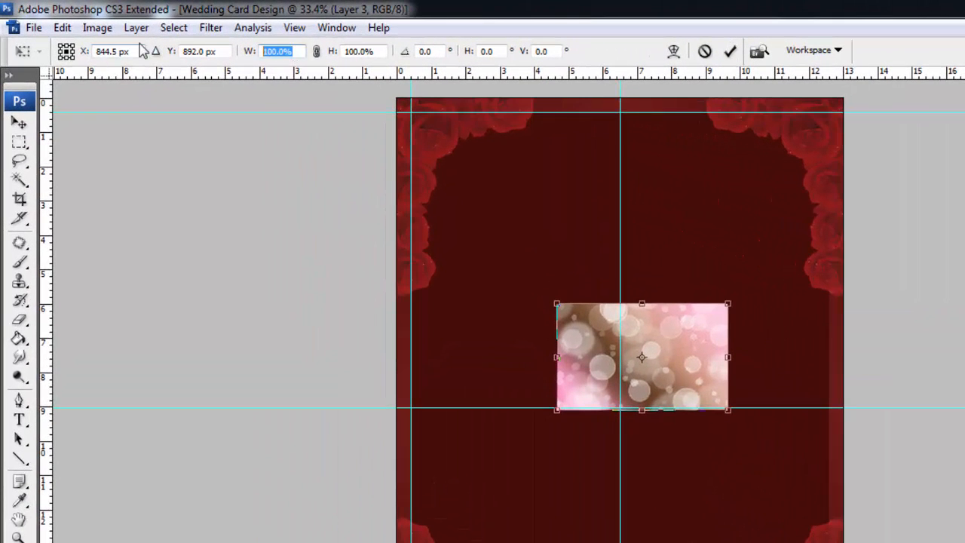
pyautogui.write('416')
pyautogui.press('Tab')
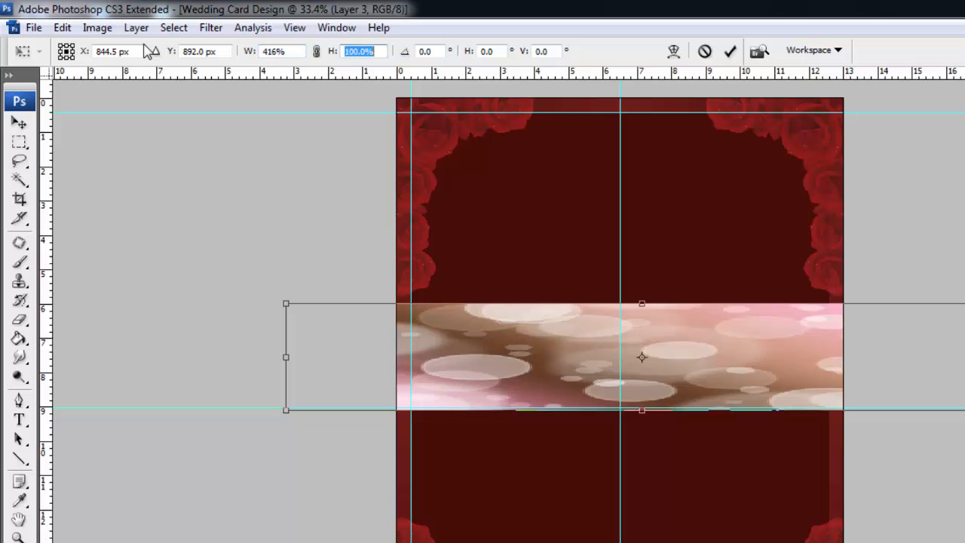
pyautogui.write('416')
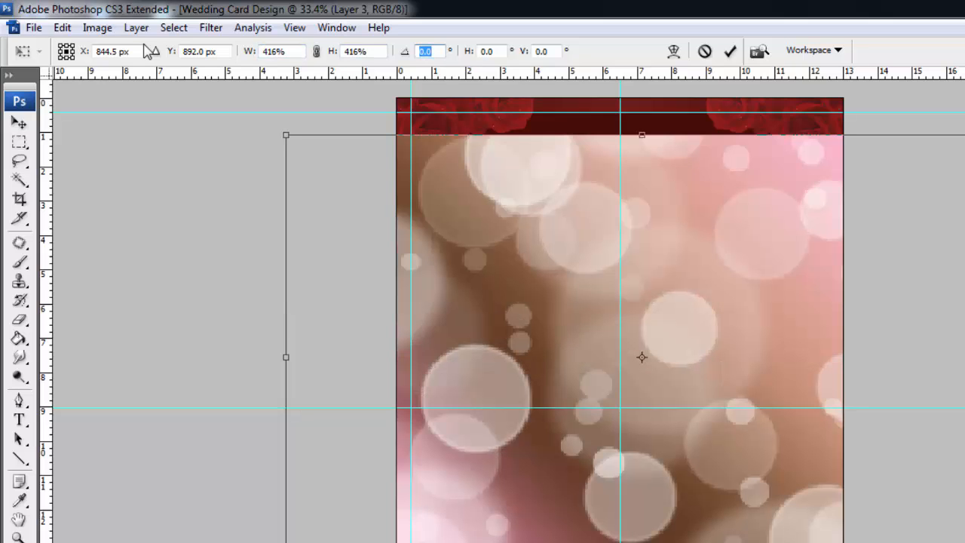
pyautogui.write('90')
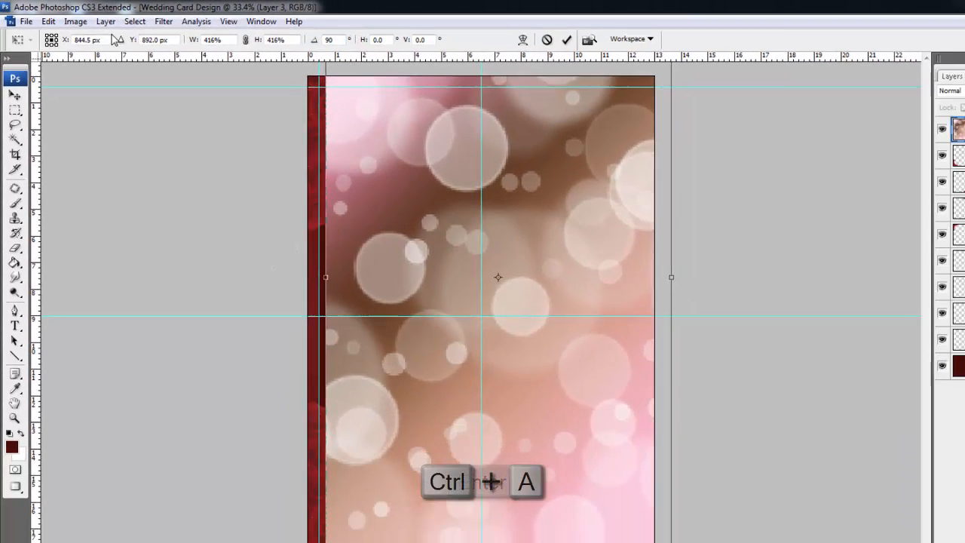
# - Centre the bokeh image horizontally and vertically on the card, leaving no selection active
pyautogui.hotkey('ctrl', 'a')
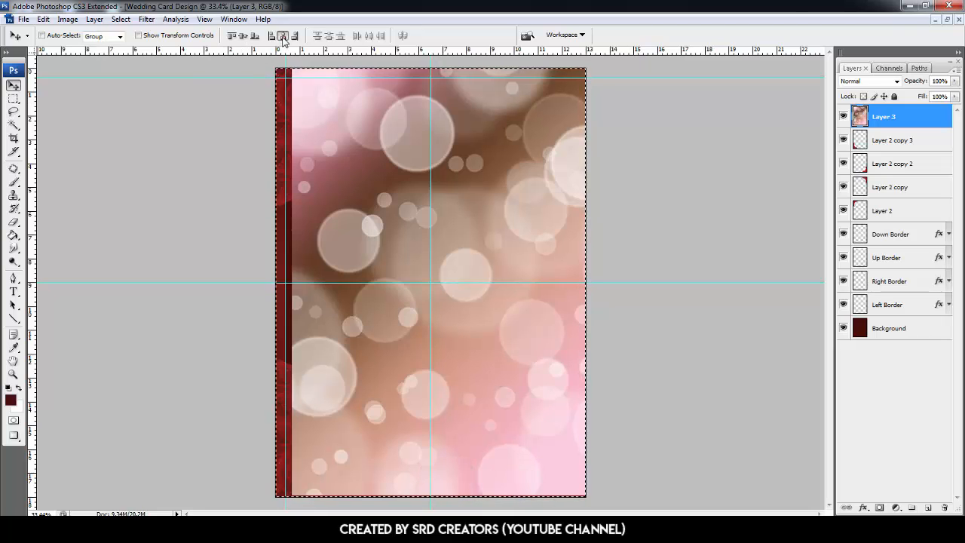
pyautogui.click(282, 36)
pyautogui.click(243, 36)
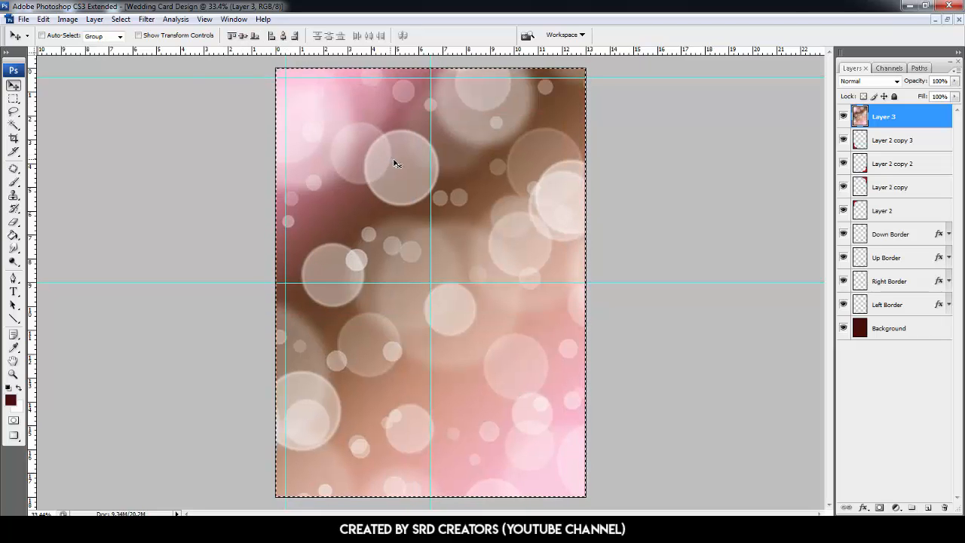
pyautogui.hotkey('ctrl', 'd')
# - Place the bokeh layer directly above the Background, with 15% opacity and the Vivid Light blend mode
pyautogui.moveTo(883, 117); pyautogui.dragTo(881, 311)
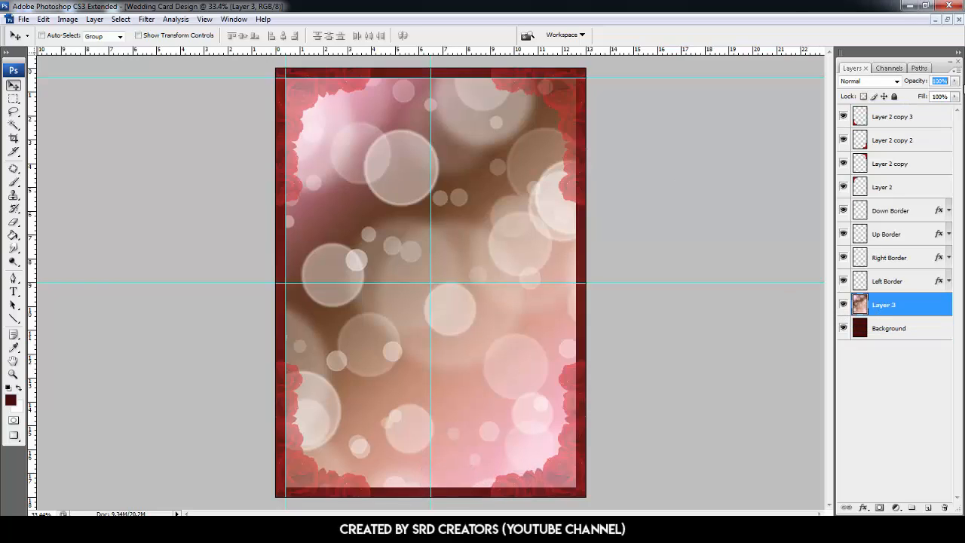
pyautogui.write('15')
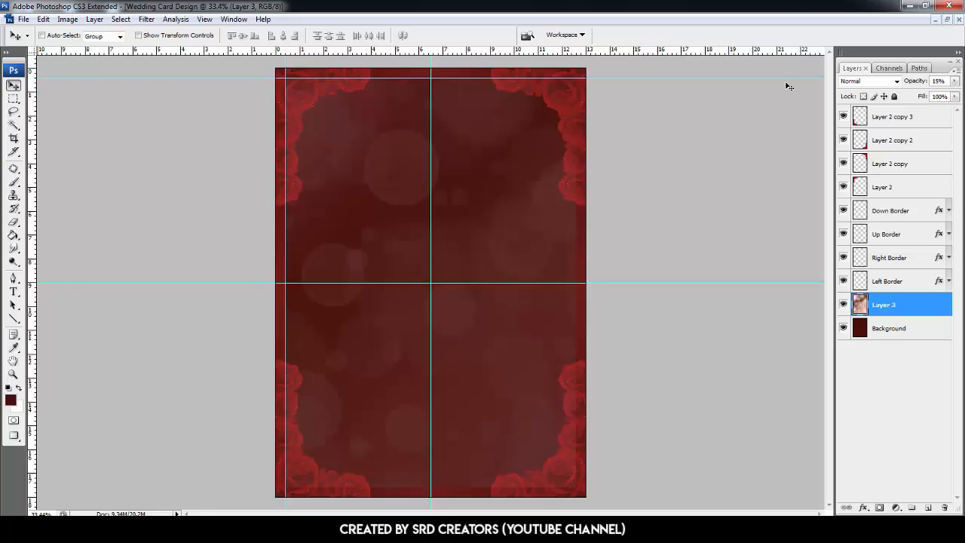
pyautogui.click(863, 84)
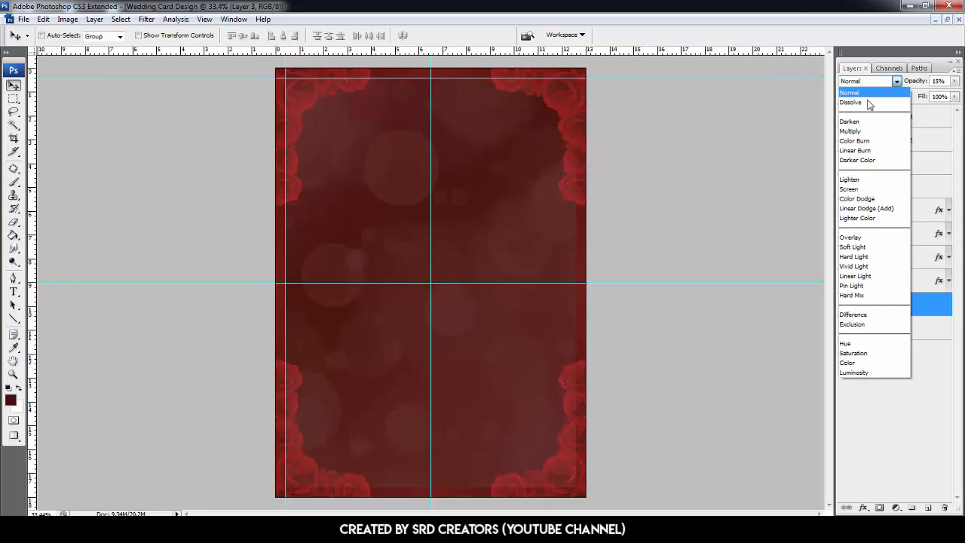
pyautogui.click(885, 267)
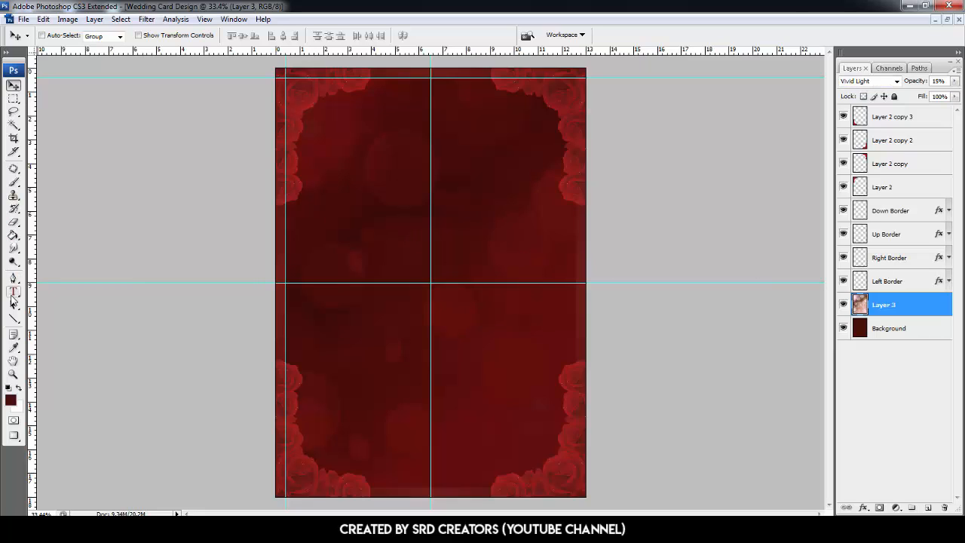
# - Add the white text "YOU ARE INVITED TO CELEBRATE" in Arial 10 pt, centred near the card's upper edge
pyautogui.click(13, 292)
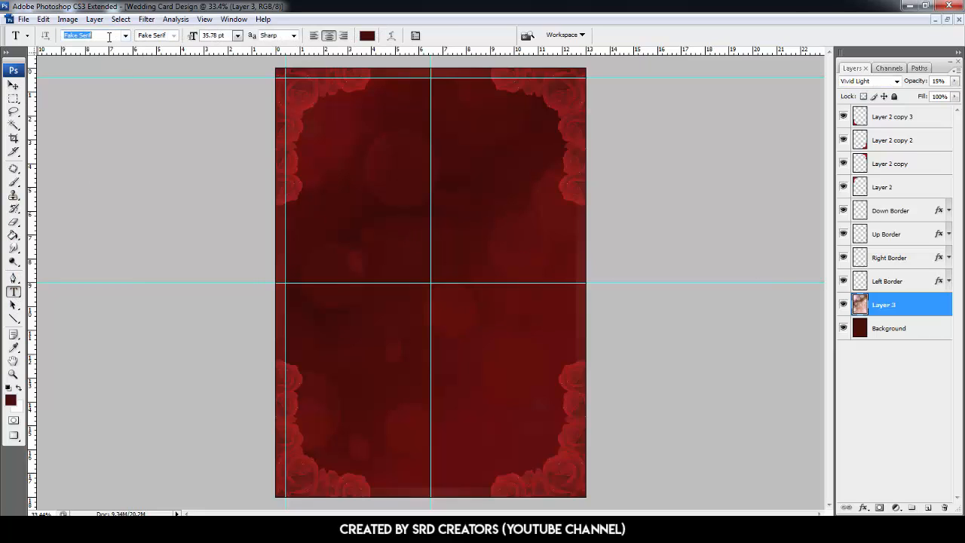
pyautogui.write('Arial')
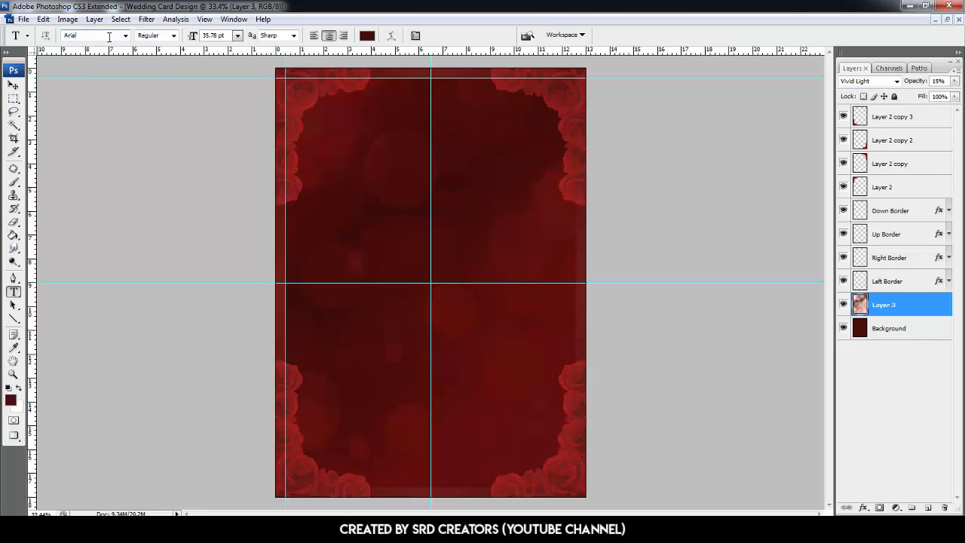
pyautogui.moveTo(224, 36); pyautogui.dragTo(174, 39)
pyautogui.click(367, 36)
pyautogui.moveTo(521, 224); pyautogui.dragTo(411, 136)
pyautogui.click(714, 168)
pyautogui.click(429, 104)
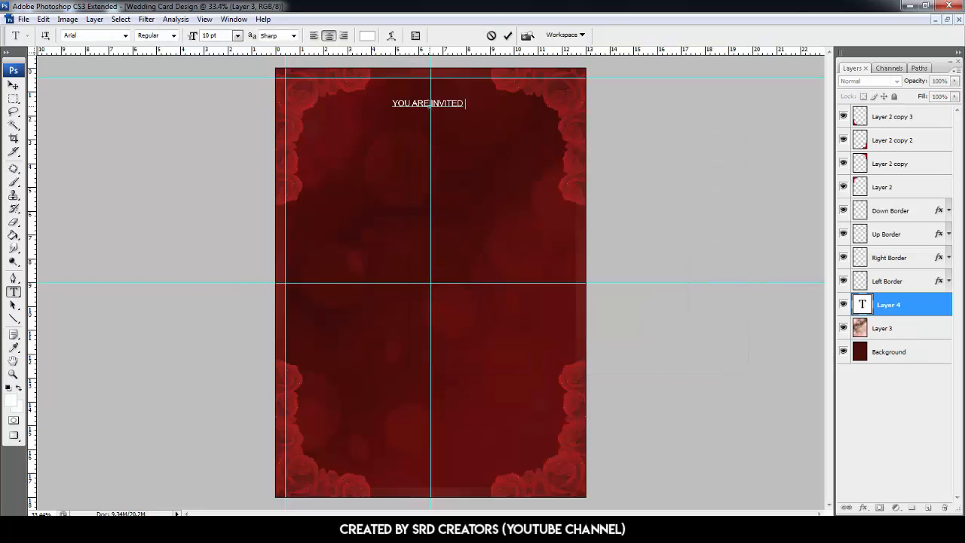
pyautogui.write('YOU ARE INVITED TO CELEBRATE')
# - Warp the invitation heading with the Arc style at a 20% bend and move it slightly down
pyautogui.hotkey('ctrl', 'a')
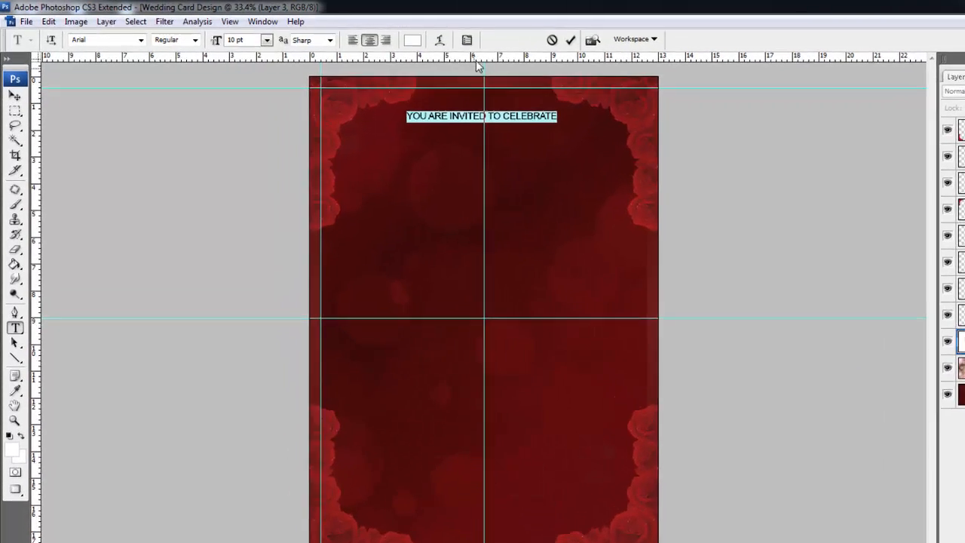
pyautogui.click(464, 43)
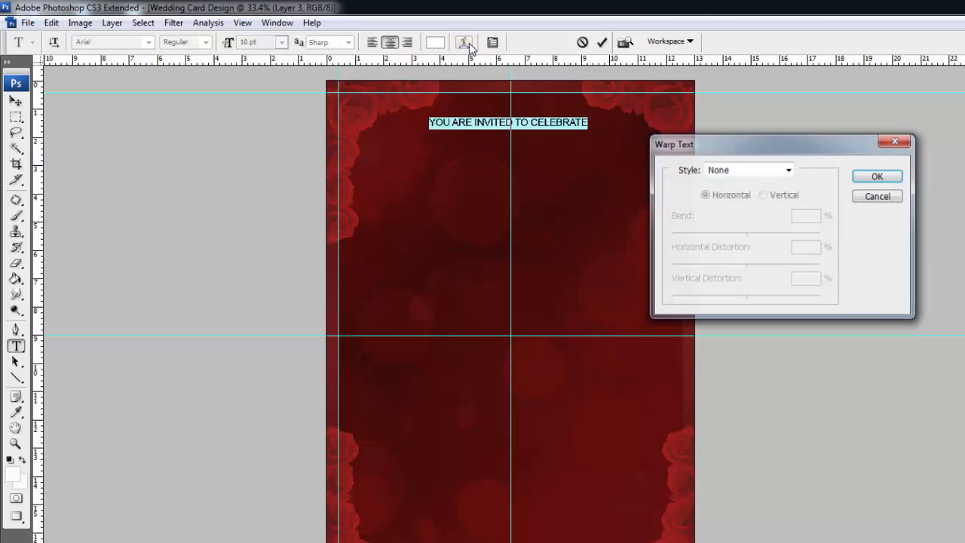
pyautogui.click(742, 172)
pyautogui.click(745, 207)
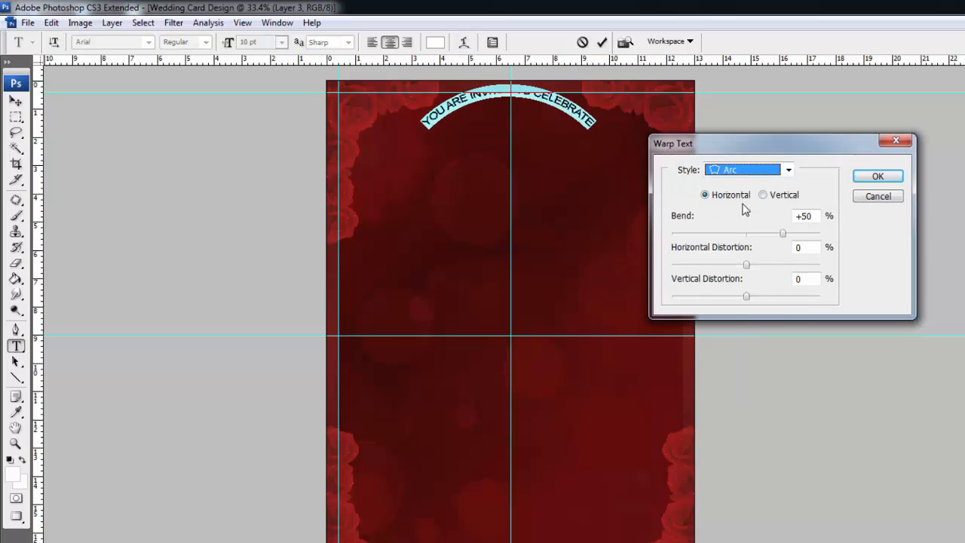
pyautogui.click(807, 216)
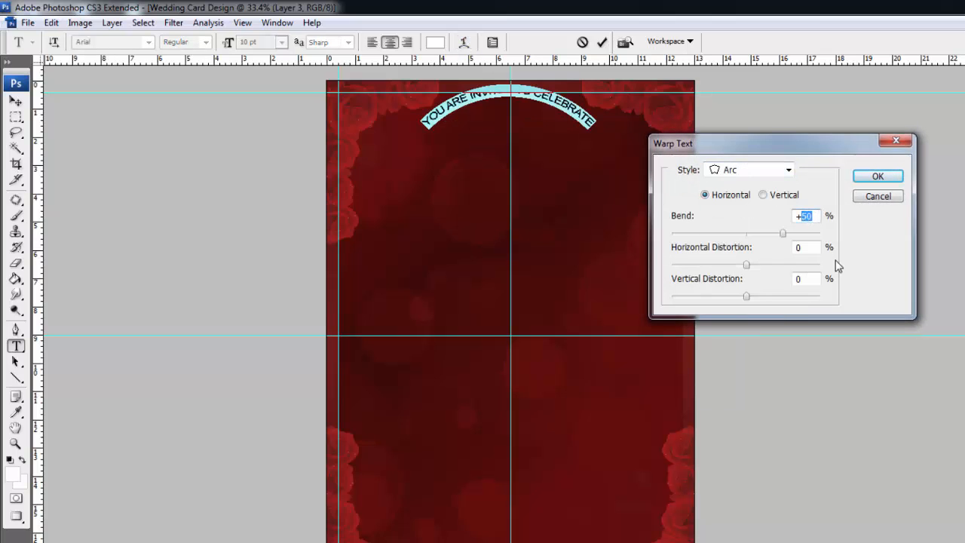
pyautogui.write('20')
pyautogui.press('Return')
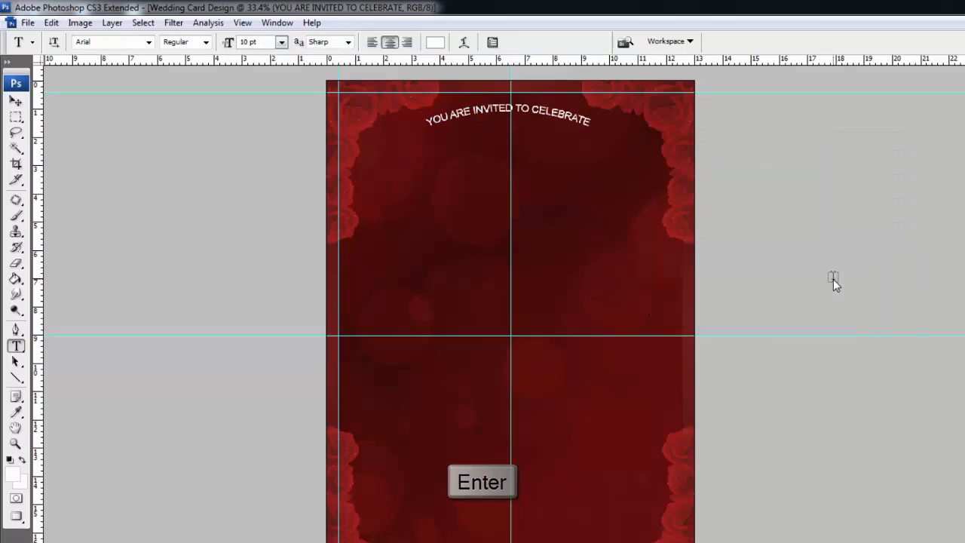
pyautogui.click(19, 101)
pyautogui.moveTo(474, 158); pyautogui.dragTo(474, 163)
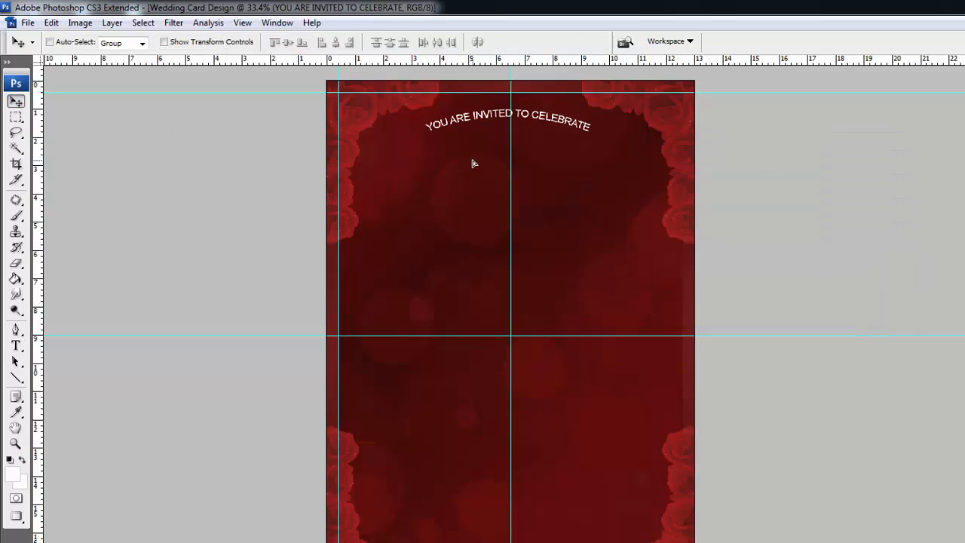
# - Below the heading, add "with joyful hearts we ask you to be present at our Wedding" over several lines in Fake Serif 31 pt
pyautogui.press('t')
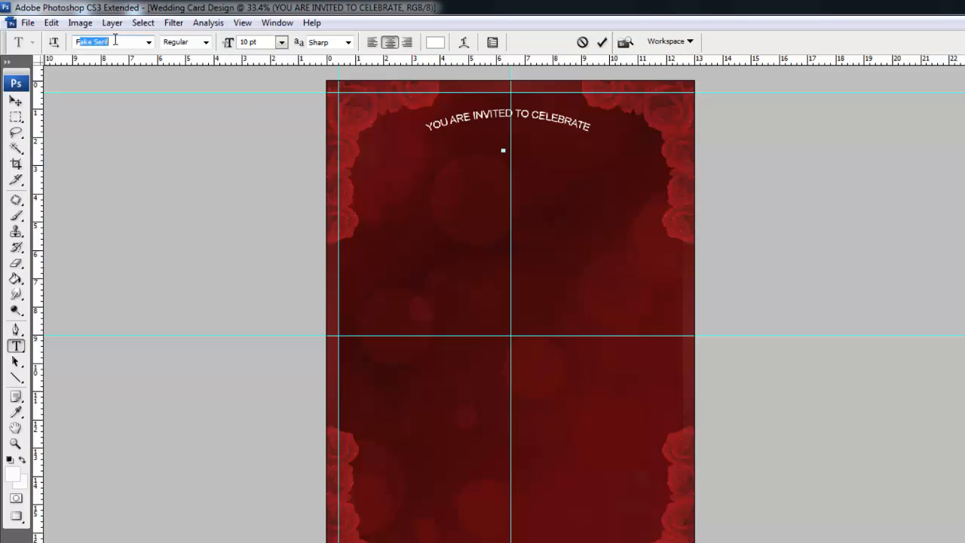
pyautogui.press('Return')
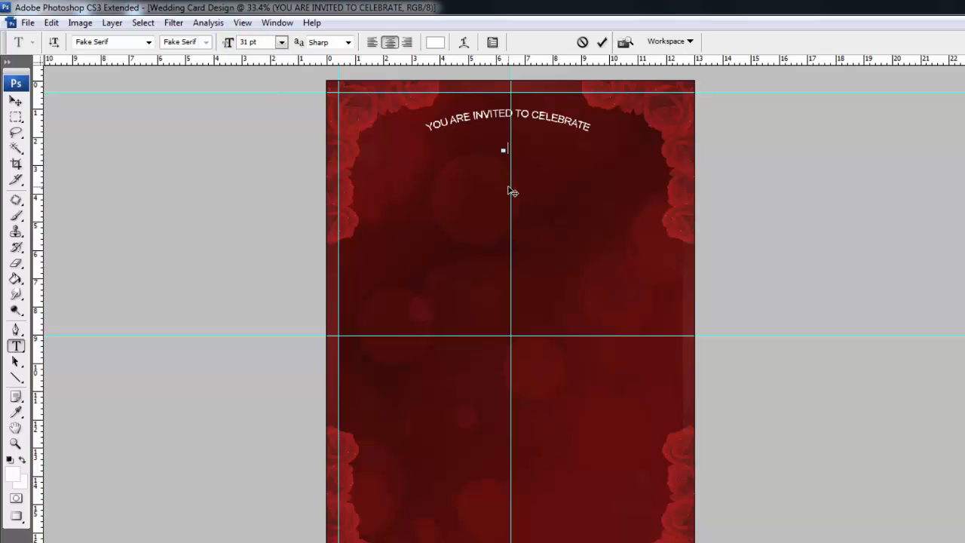
pyautogui.write('with joyful h')
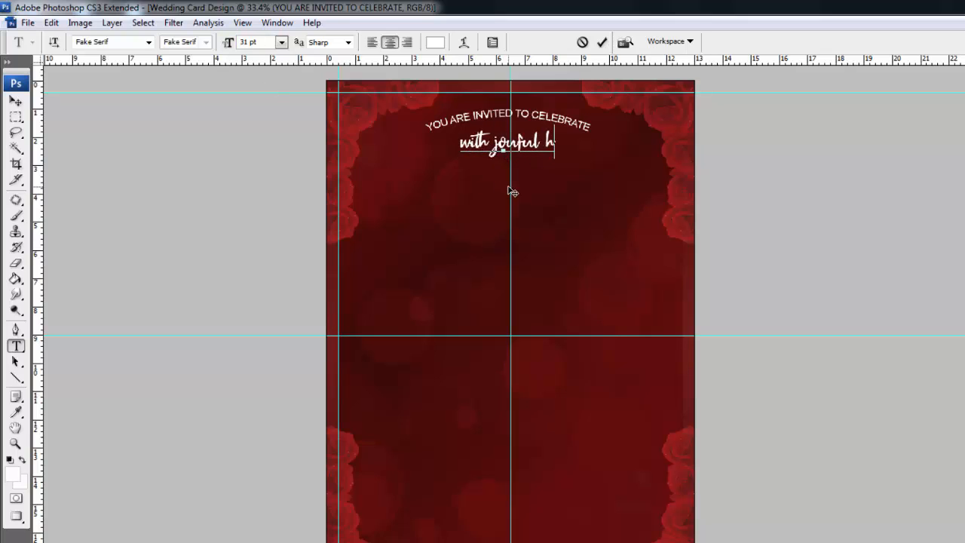
pyautogui.write('earts we ask you to be')
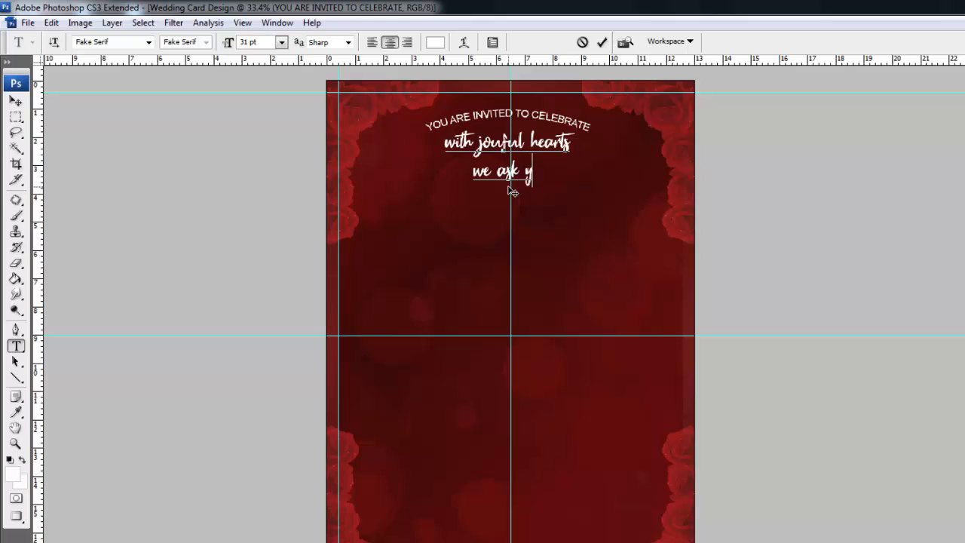
pyautogui.press('Return')
pyautogui.write('present at')
pyautogui.press('Return')
pyautogui.press('Return')
pyautogui.write('our W')
pyautogui.hotkey('ctrl', 'a')
pyautogui.write('edding')
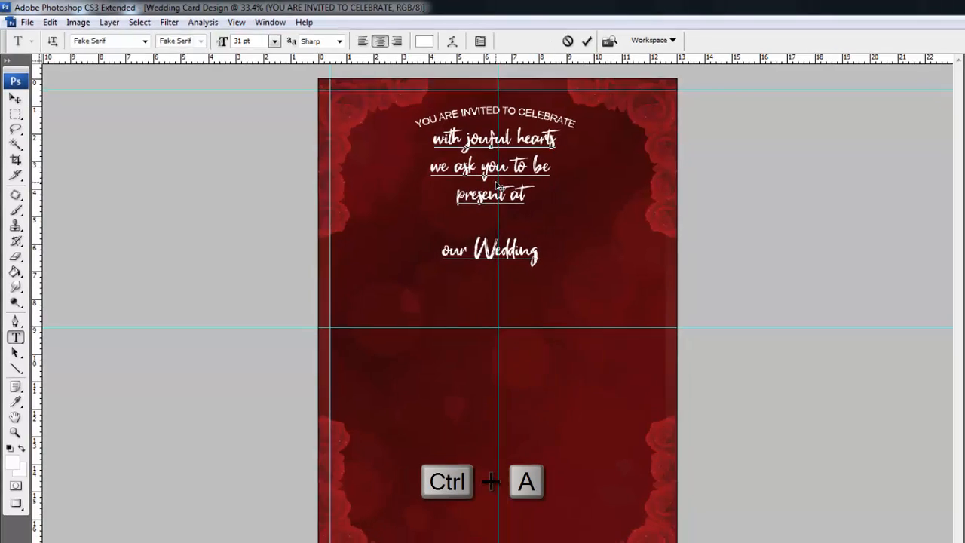
# - Set the line spacing of the whole "with joyful hearts" text to 28 pt
pyautogui.hotkey('ctrl', 'a')
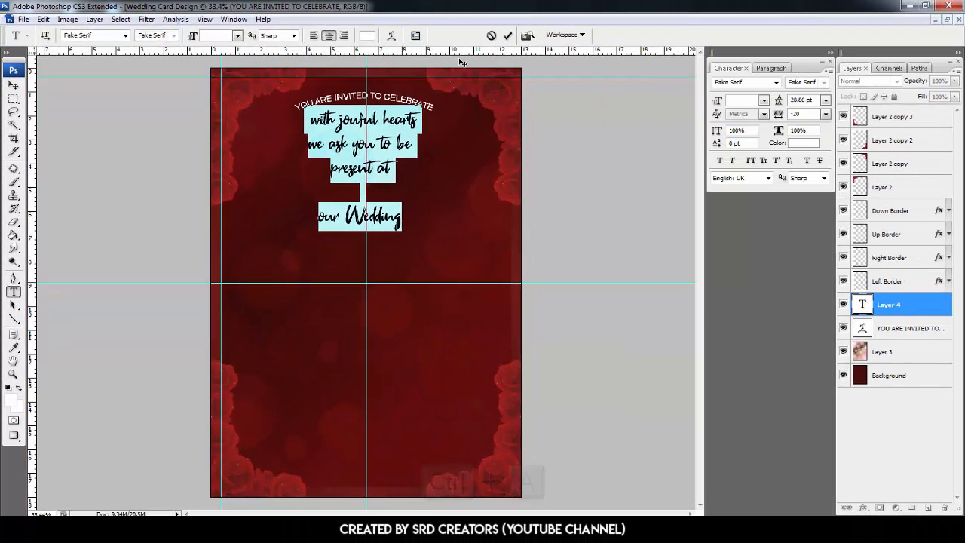
pyautogui.hotkey('ctrl', 'Return')
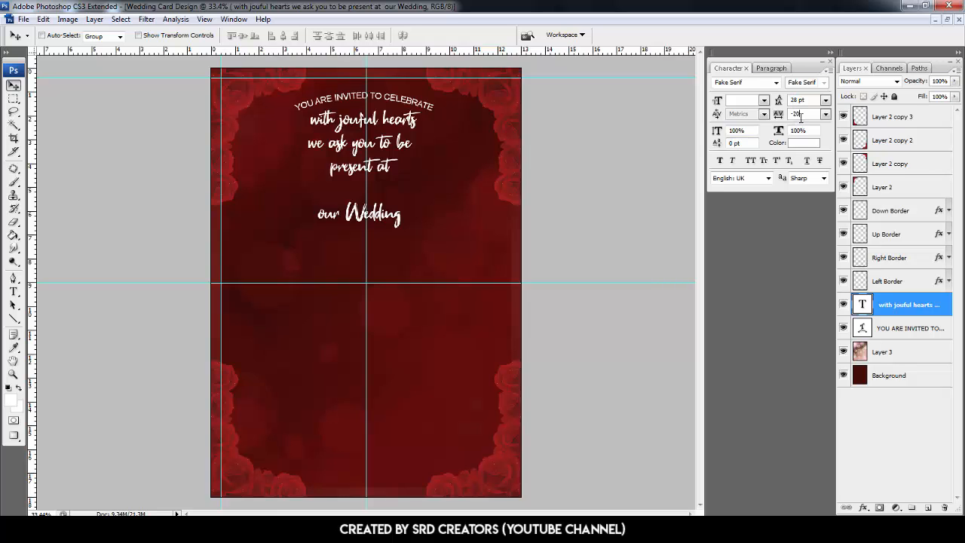
pyautogui.click(830, 63)
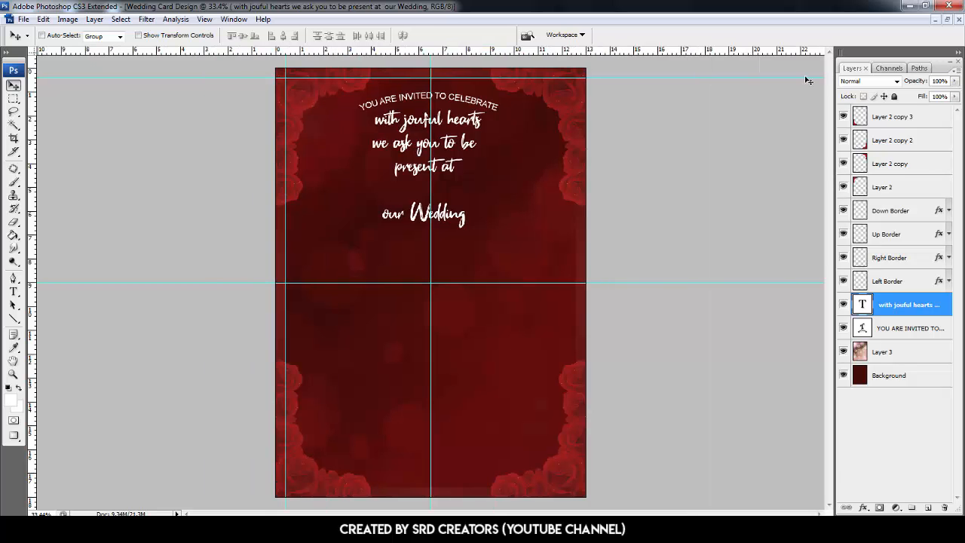
# - Move the "with joyful hearts" text slightly down and centre it horizontally on the card
pyautogui.hotkey('shift', 'Down')
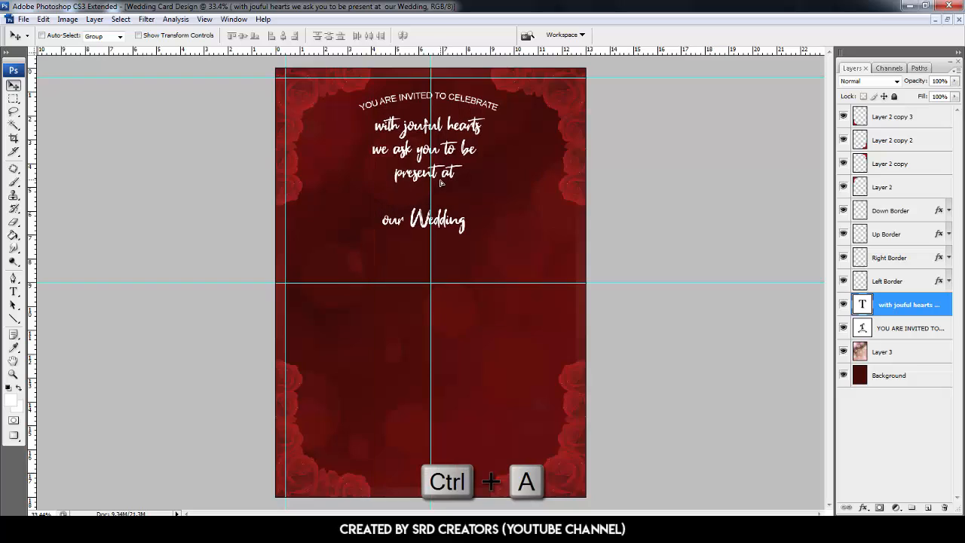
pyautogui.hotkey('ctrl', 'a')
pyautogui.click(283, 35)
pyautogui.hotkey('ctrl', 'd')
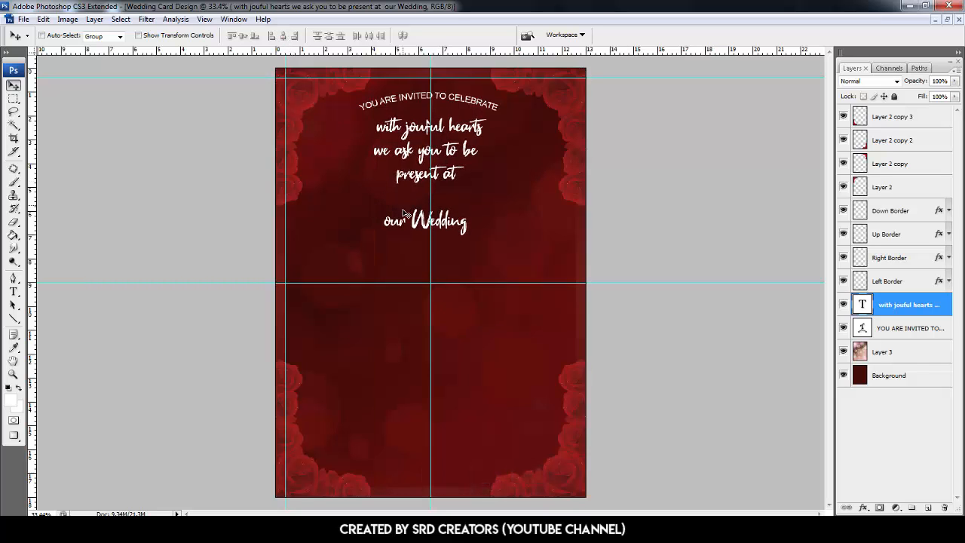
# - Add centred "Groom & Bride" text over three lines at the card's middle in Fake Serif, with both names at 80 pt
pyautogui.press('t')
pyautogui.click(431, 286)
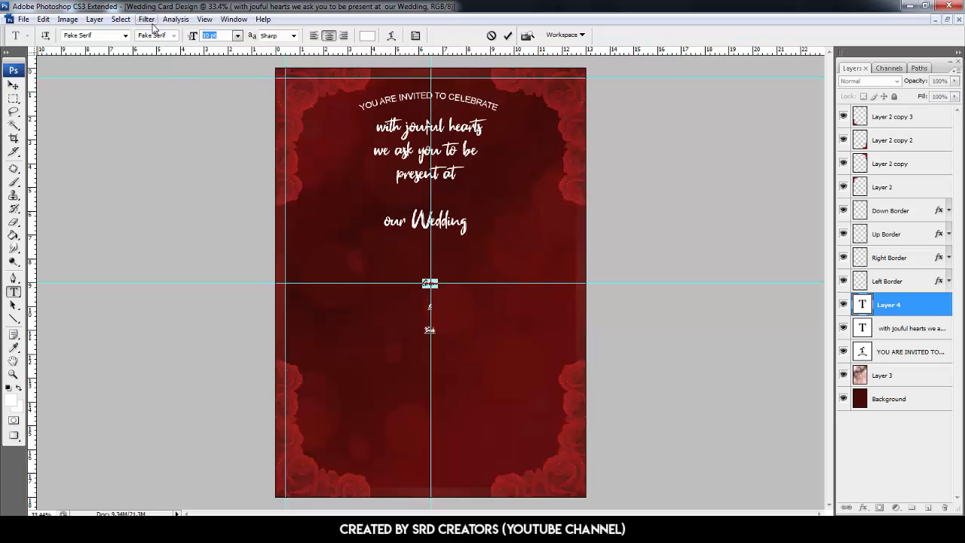
pyautogui.write('80')
pyautogui.press('Return')
pyautogui.moveTo(223, 36); pyautogui.dragTo(95, 23)
pyautogui.write('80')
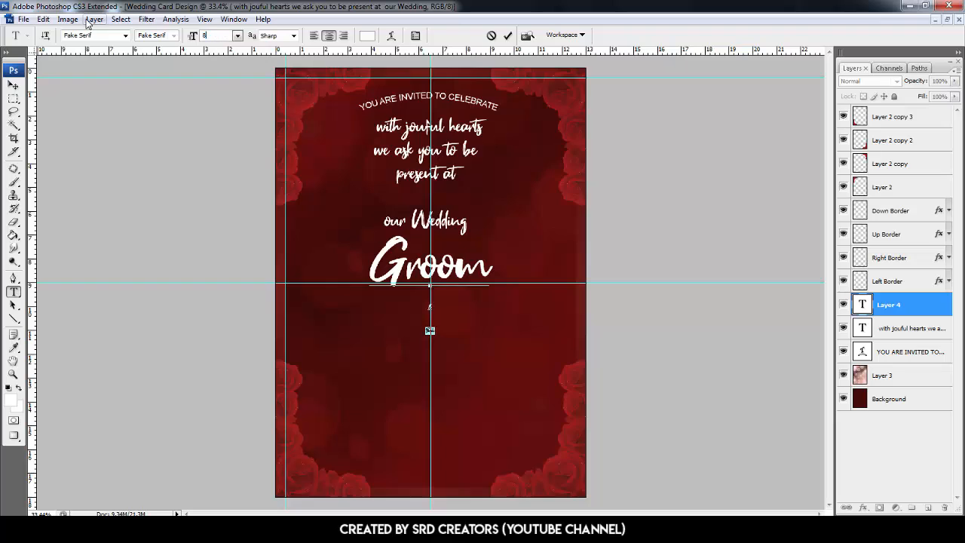
pyautogui.press('Return')
# - Set the font size of the ampersand between "Groom" and "Bride" to 30 pt
pyautogui.click(435, 297)
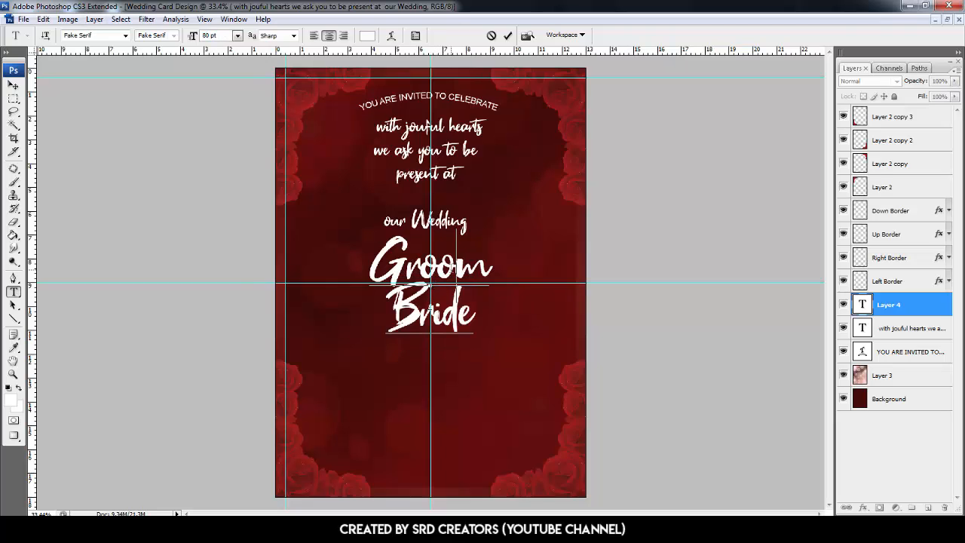
pyautogui.click(216, 36)
pyautogui.write('30')
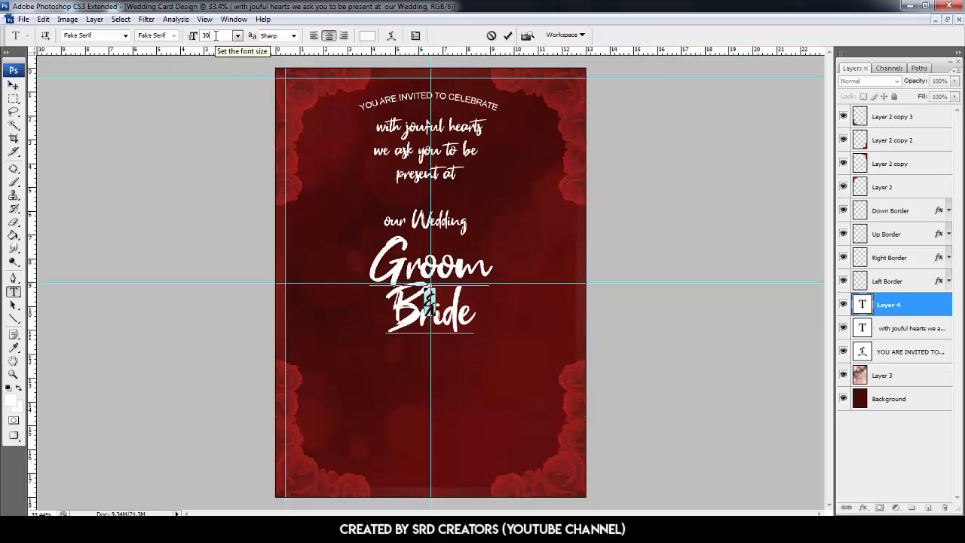
pyautogui.write(' pt')
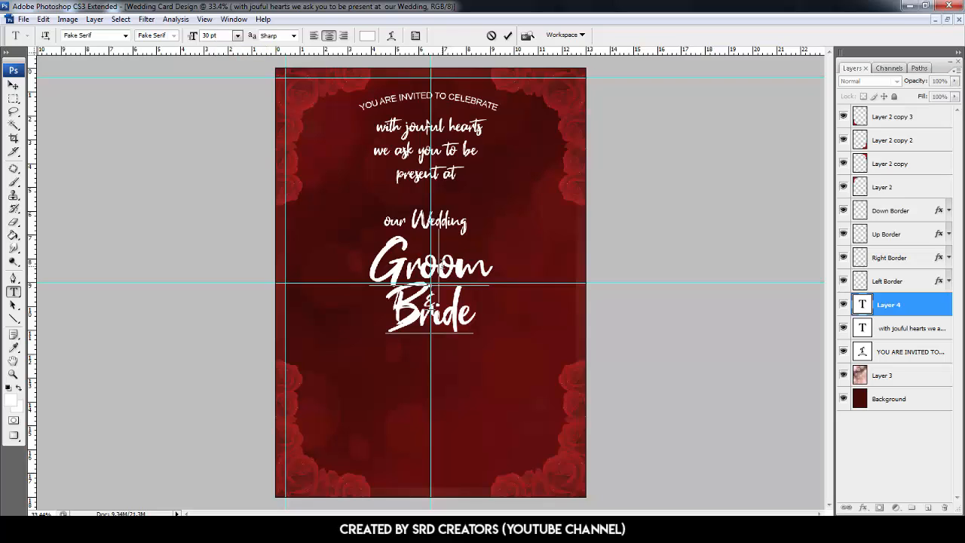
# - Set the ampersand's line spacing to 20 pt and its tracking to 0
pyautogui.doubleClick(437, 258)
pyautogui.click(415, 35)
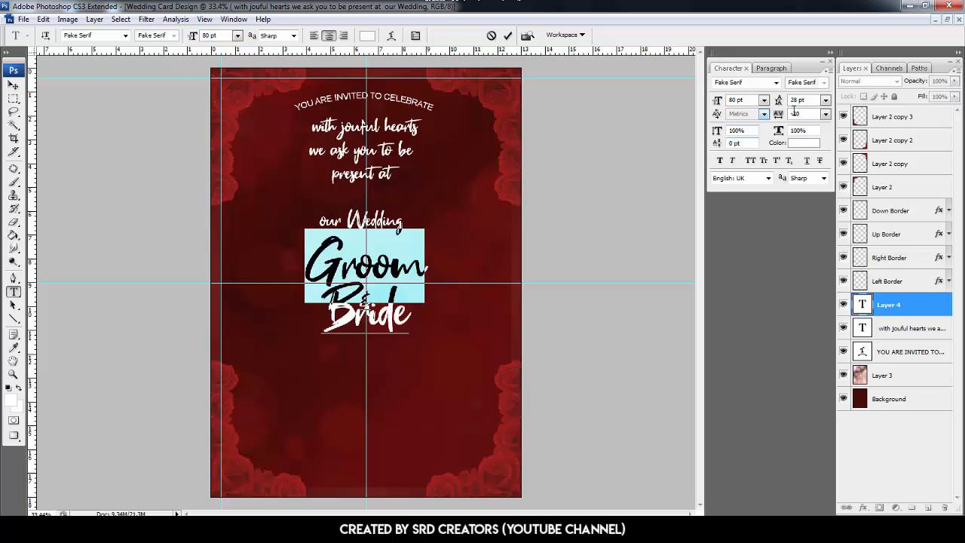
pyautogui.doubleClick(367, 303)
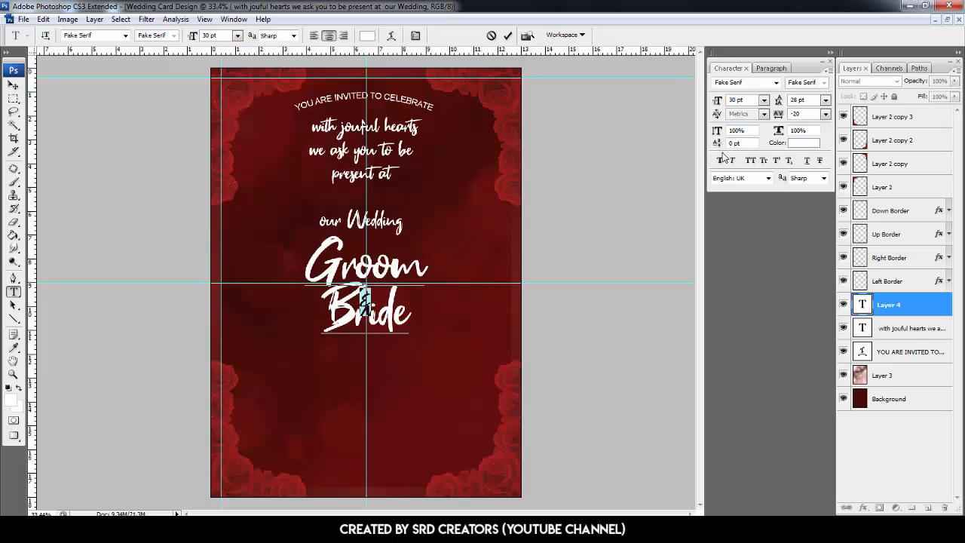
pyautogui.click(731, 101)
pyautogui.press('Tab')
pyautogui.press('BackSpace')
pyautogui.write('20')
pyautogui.press('Tab')
pyautogui.write('0')
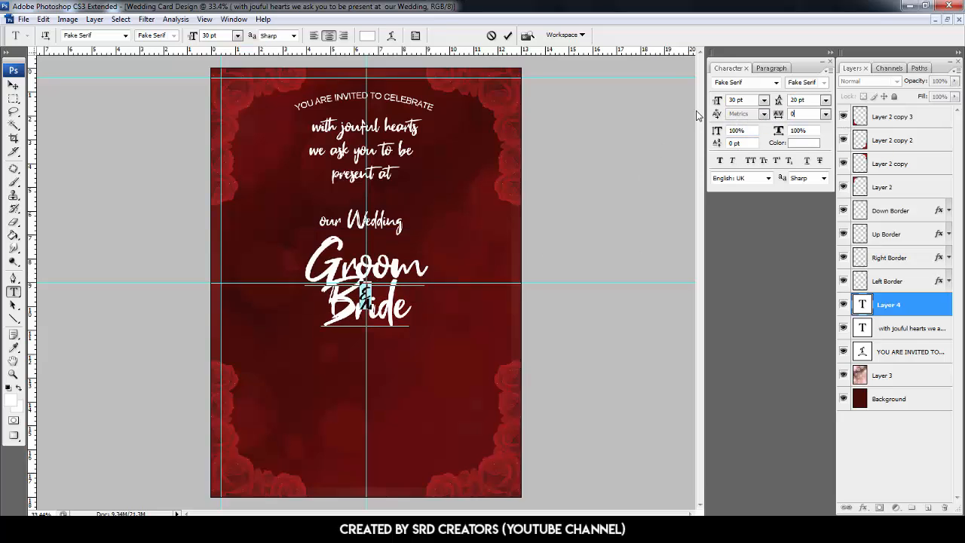
# - Set the line spacing of the word "Bride" to 62 pt
pyautogui.click(396, 294)
pyautogui.doubleClick(383, 316)
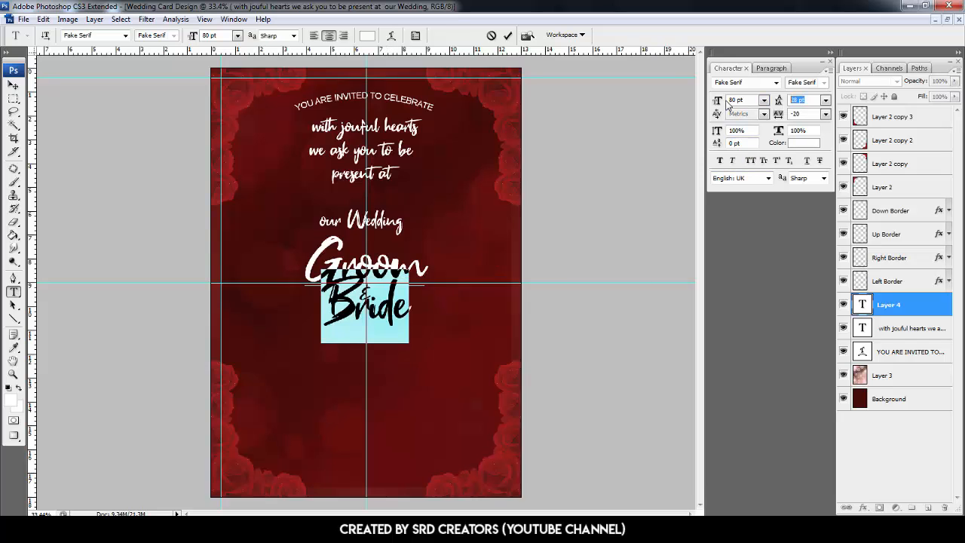
pyautogui.write('62')
pyautogui.press('Return')
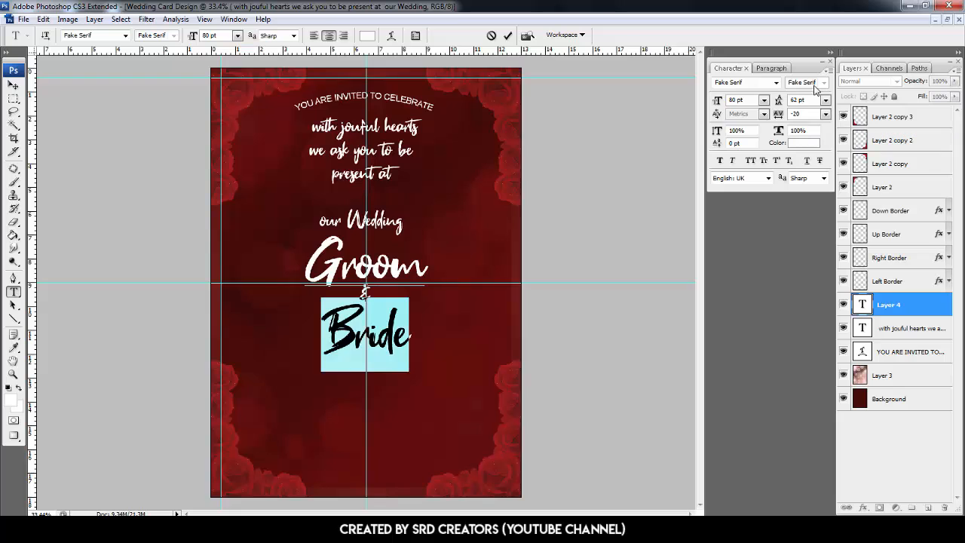
pyautogui.click(829, 62)
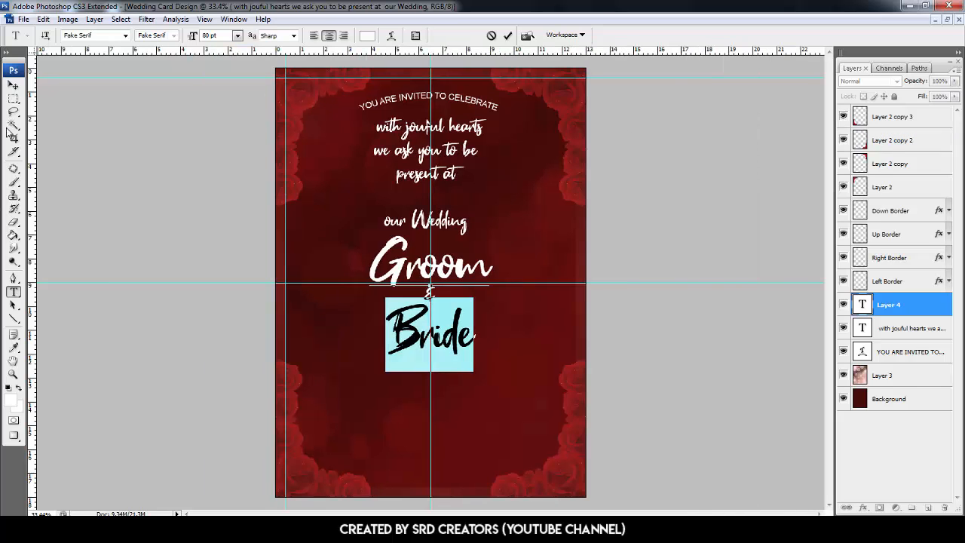
# - Centre the "Groom & Bride" text vertically on the card and clear the selection
pyautogui.click(13, 84)
pyautogui.hotkey('ctrl', 'a')
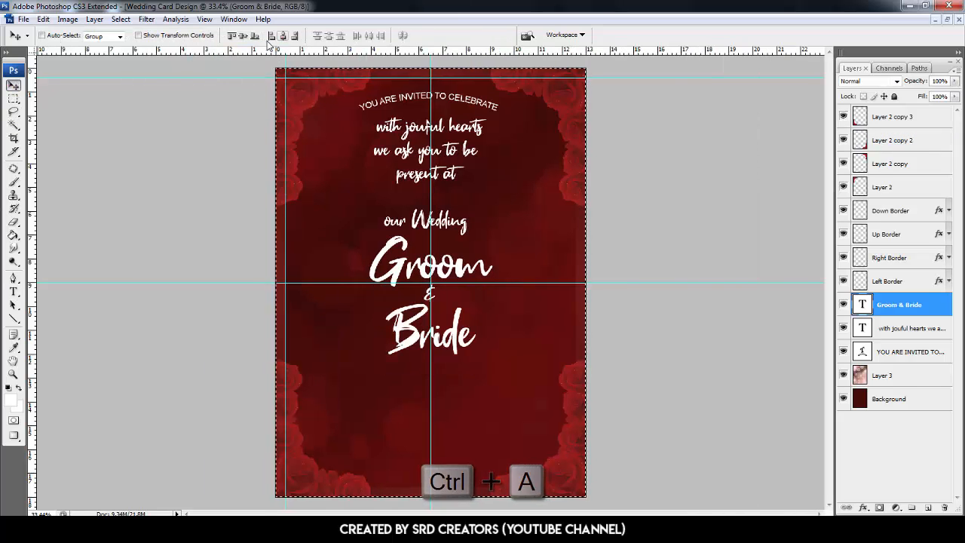
pyautogui.click(243, 35)
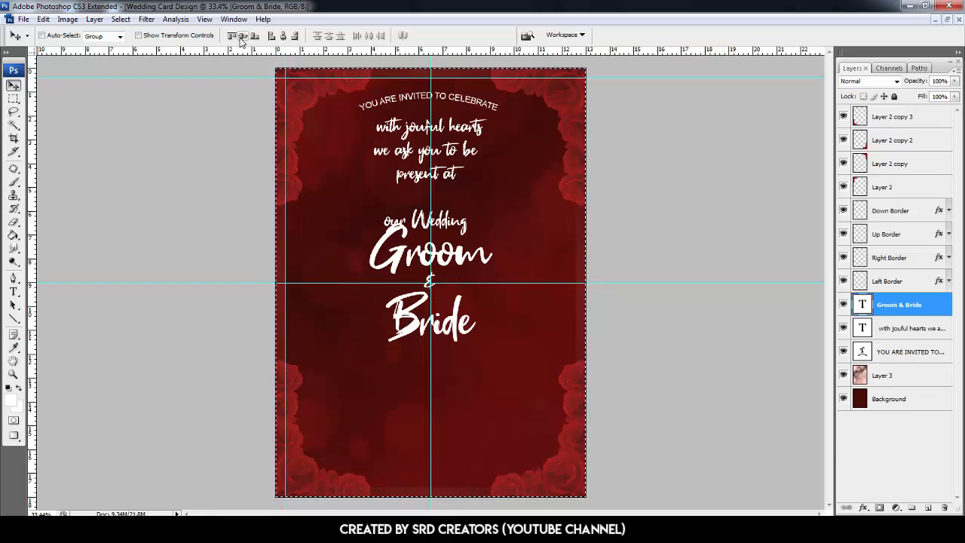
pyautogui.hotkey('ctrl', 'd')
# - Tighten the line spacing of the whole "with joyful hearts" text to 25 pt
pyautogui.press('t')
pyautogui.click(427, 192)
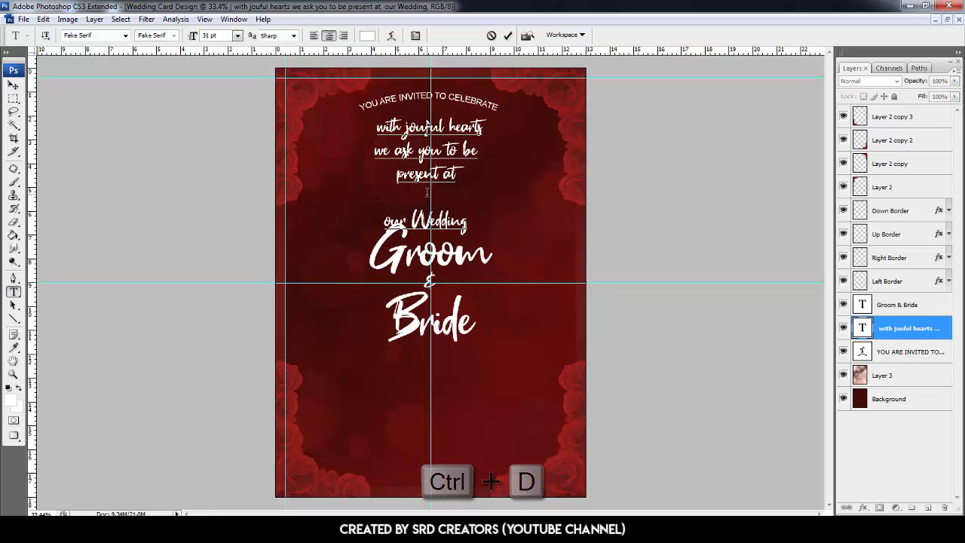
pyautogui.moveTo(377, 127); pyautogui.dragTo(477, 216)
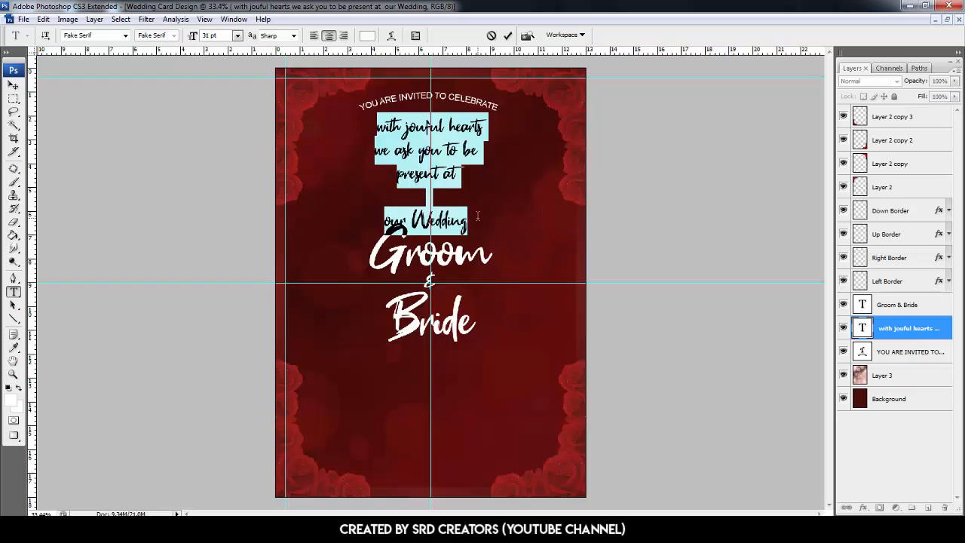
pyautogui.click(415, 36)
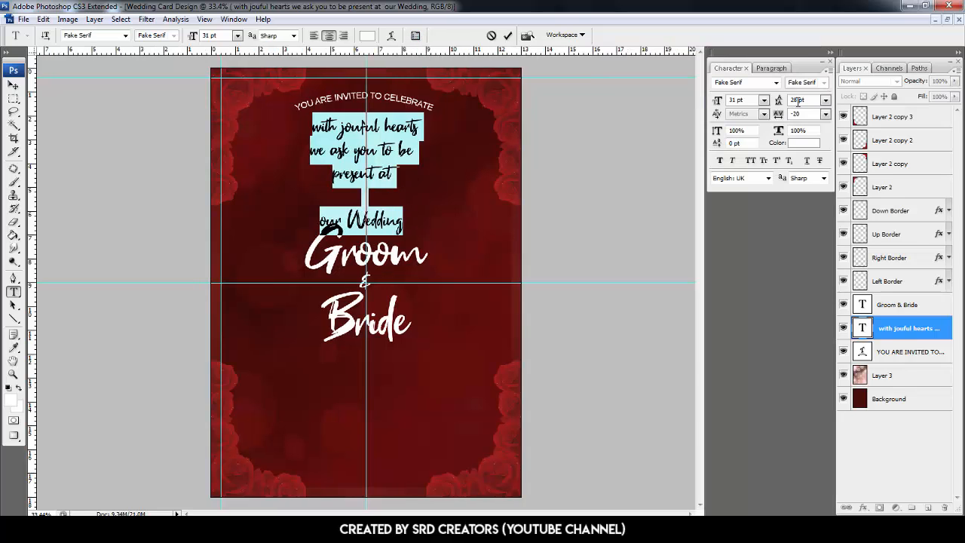
pyautogui.press('Down')
pyautogui.press('Down')
pyautogui.press('Down')
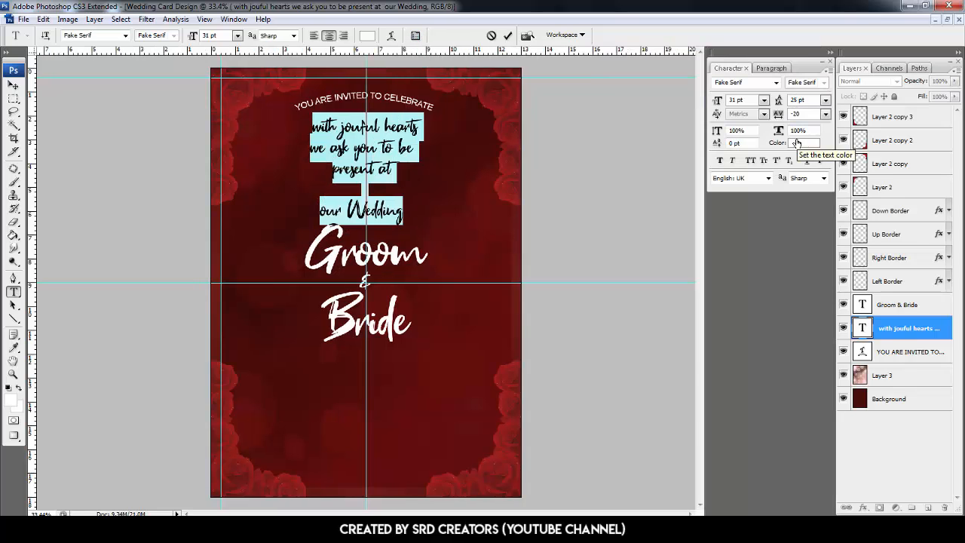
pyautogui.hotkey('ctrl', 'Return')
pyautogui.click(829, 65)
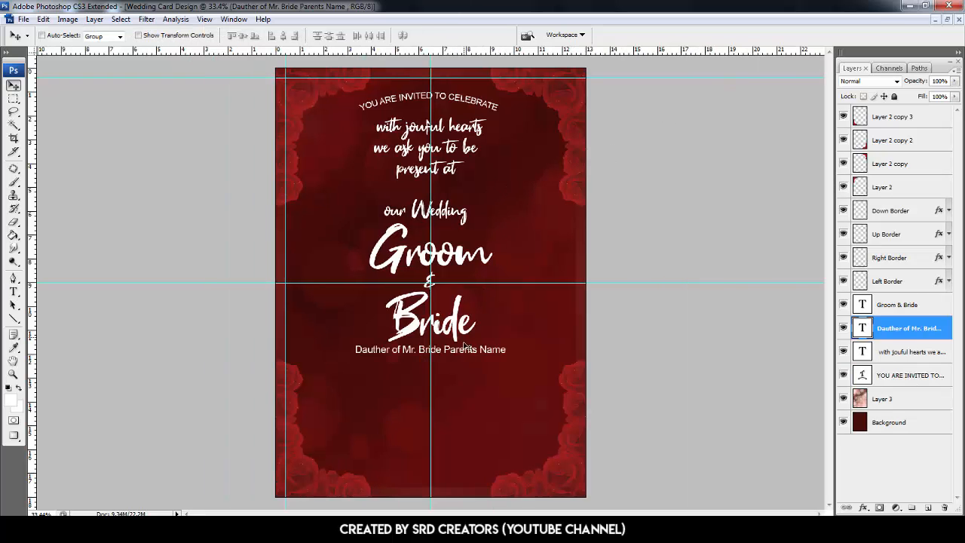
# - Move the bride's parents line slightly down below the "Groom & Bride" text
pyautogui.moveTo(465, 355); pyautogui.dragTo(471, 361)
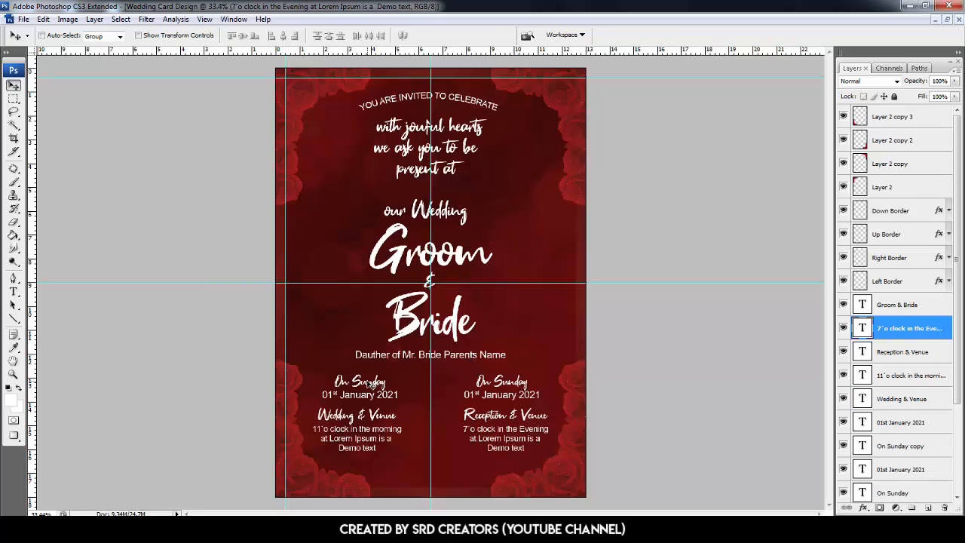
# - Check the font, size and line spacing of the "On Sunday", date, "Wedding & Venue" and 11 o'clock texts
pyautogui.press('t')
pyautogui.click(360, 382)
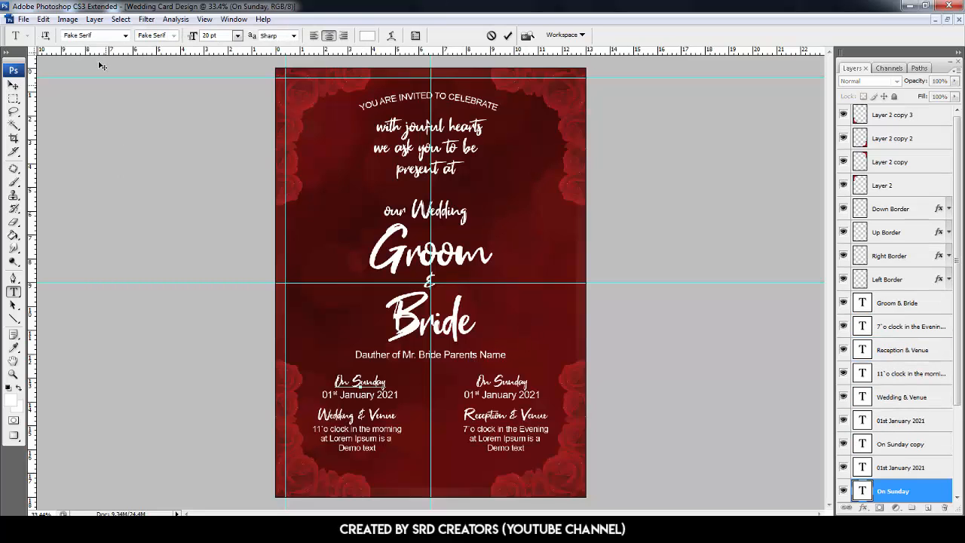
pyautogui.click(415, 36)
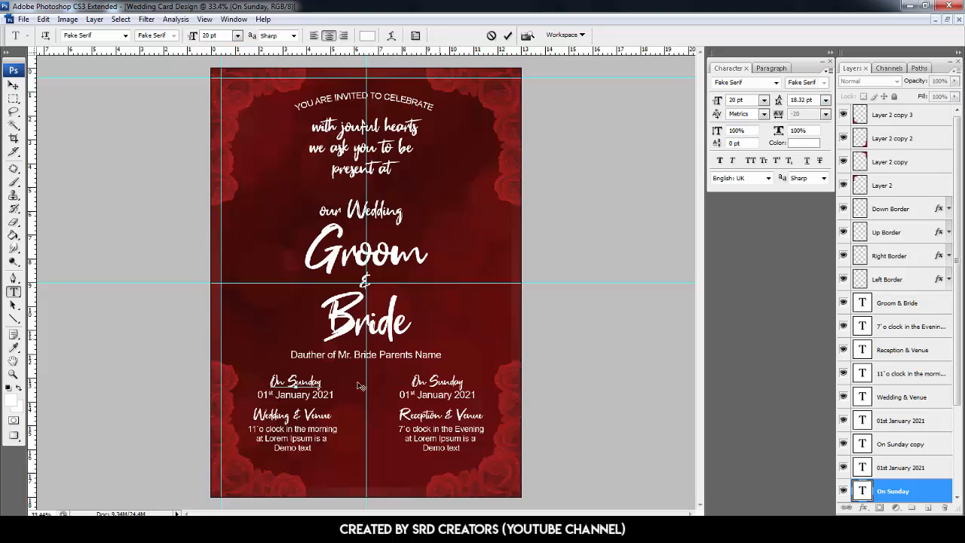
pyautogui.click(298, 394)
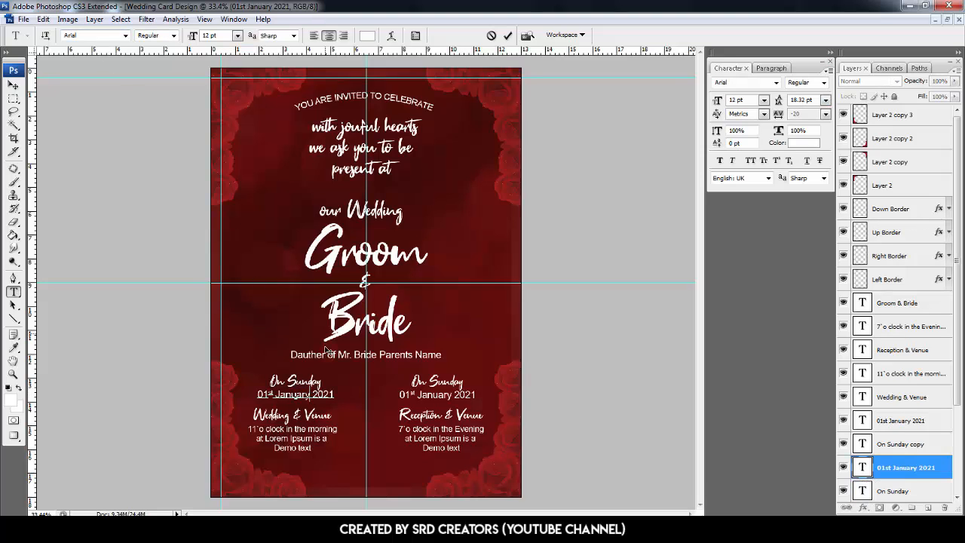
pyautogui.click(310, 413)
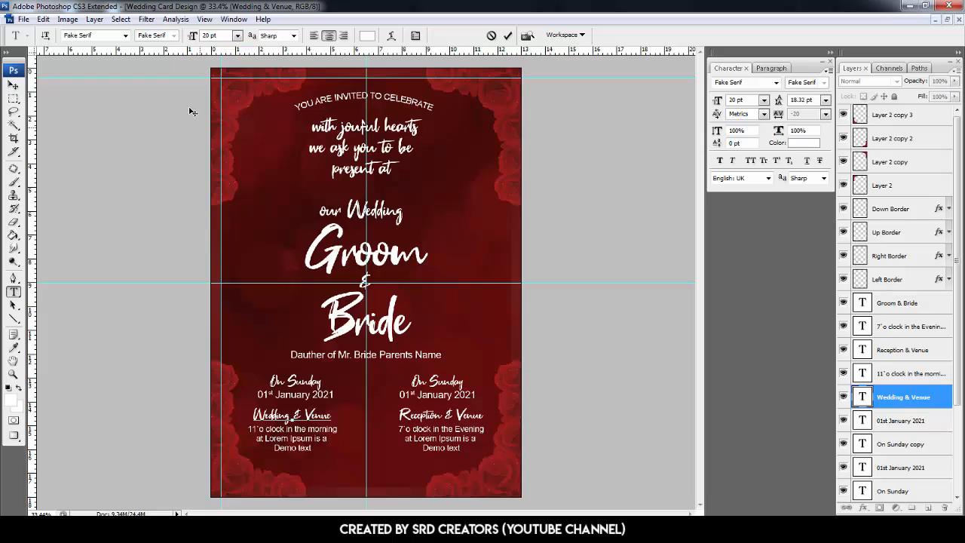
pyautogui.click(292, 428)
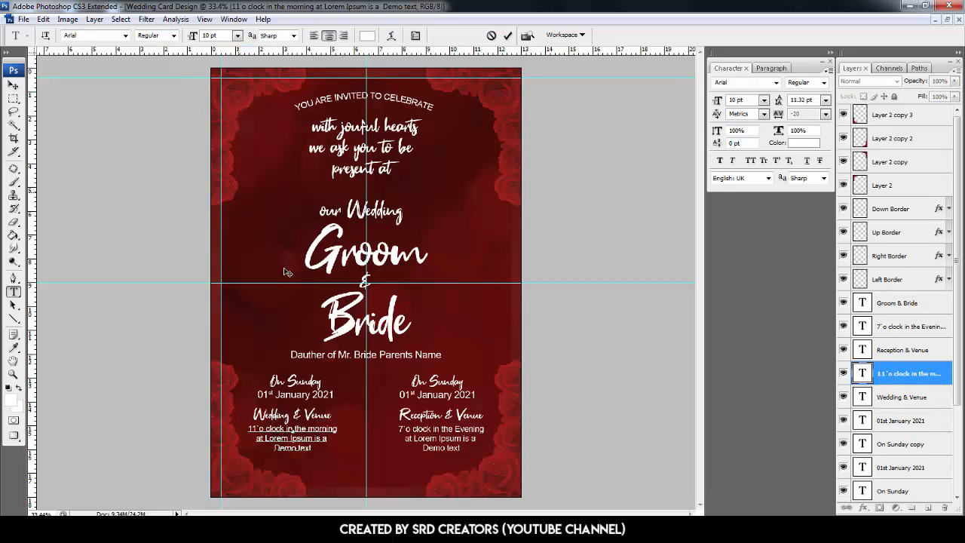
pyautogui.click(831, 62)
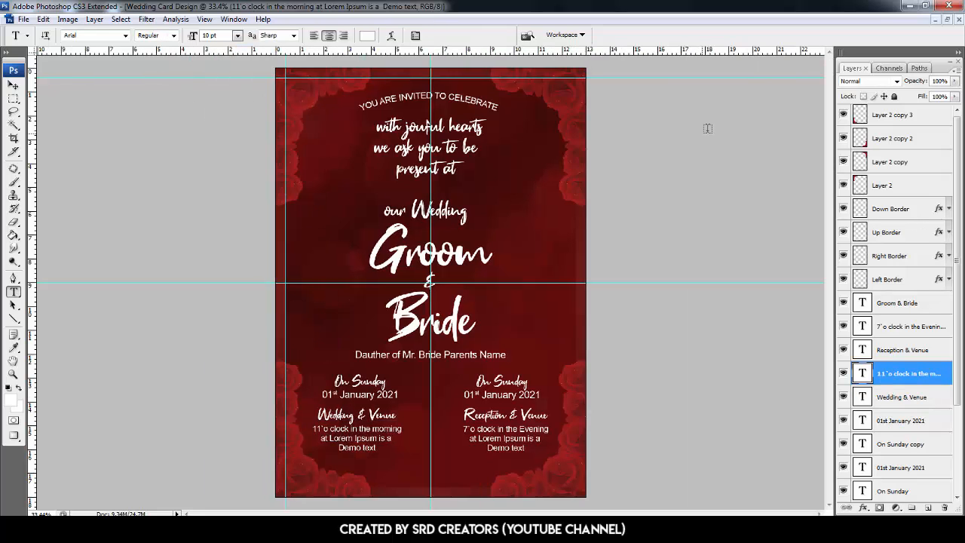
# - Duplicate the arched "YOU ARE INVITED TO CELEBRATE" heading and place the copy near the card's lower edge, below the venue details
pyautogui.click(13, 84)
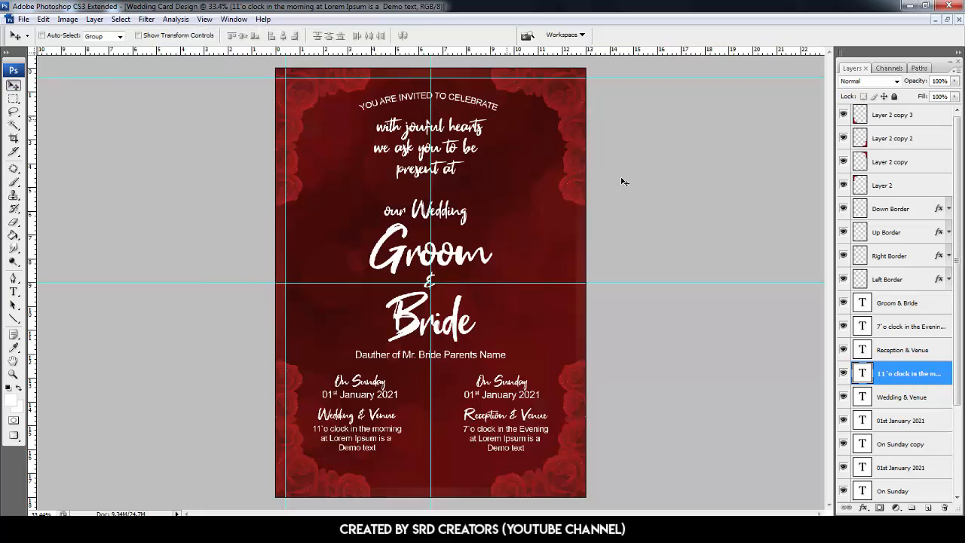
pyautogui.scroll(-5, 897, 332)
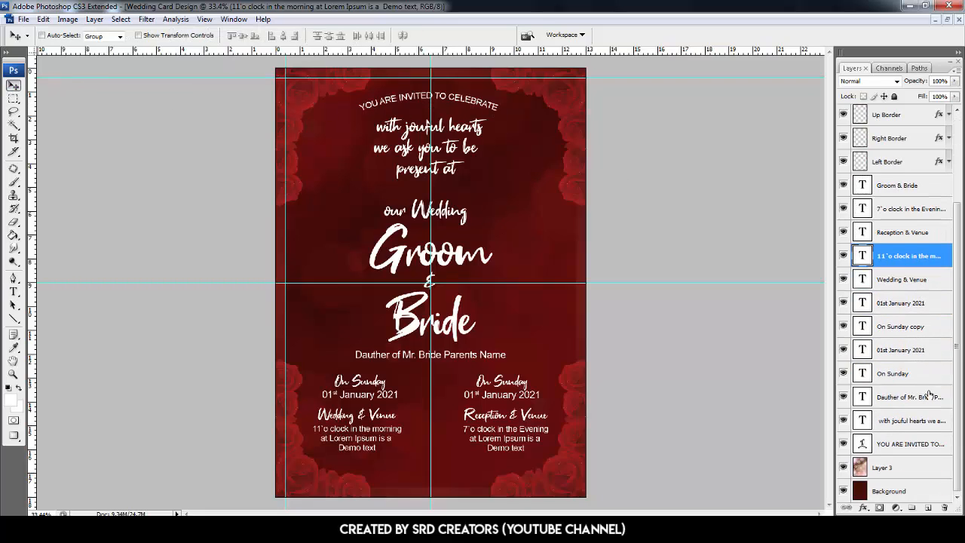
pyautogui.click(913, 446)
pyautogui.press('alt')
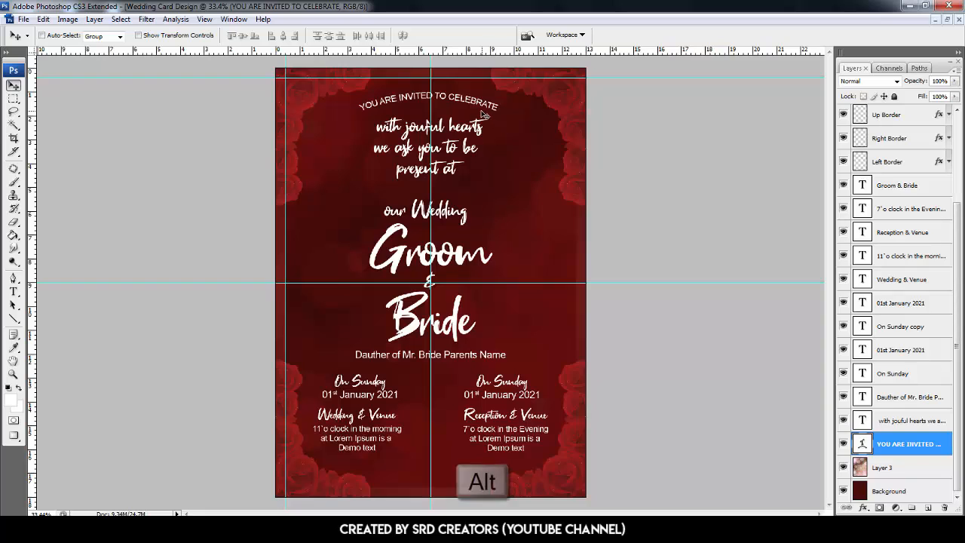
pyautogui.moveTo(473, 106); pyautogui.dragTo(477, 465)
# - Replace the wording of the lower heading copy with "RECEPTION TO FOLLOW"
pyautogui.press('t')
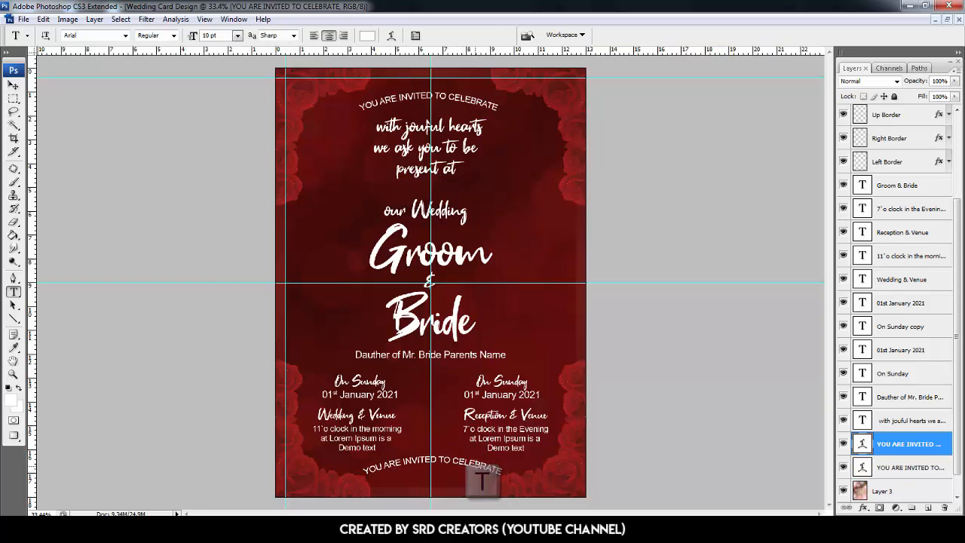
pyautogui.tripleClick(475, 467)
pyautogui.press('BackSpace')
pyautogui.write('RECEPTION TO')
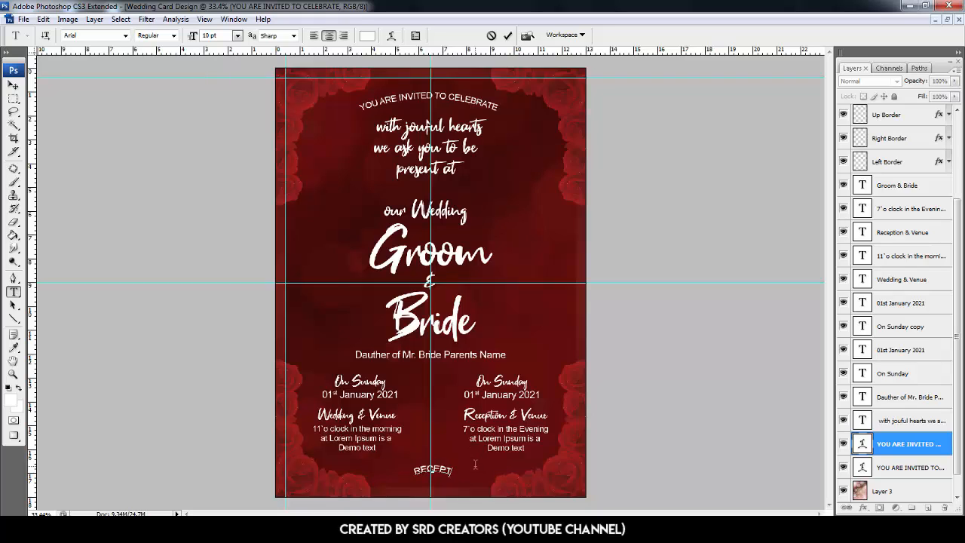
pyautogui.write(' FOLLOW')
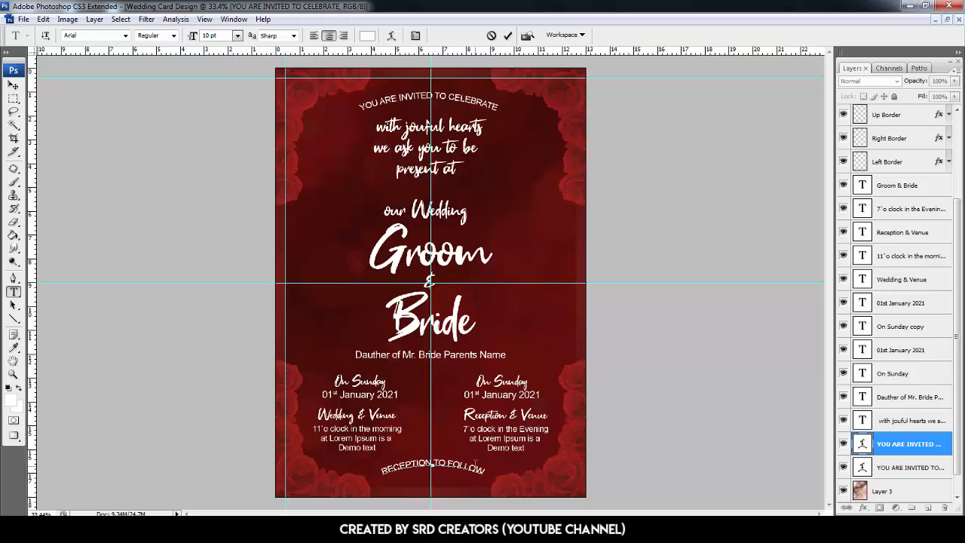
# - Reverse the Arc warp bend of "RECEPTION TO FOLLOW" so the text curves downward
pyautogui.tripleClick(475, 464)
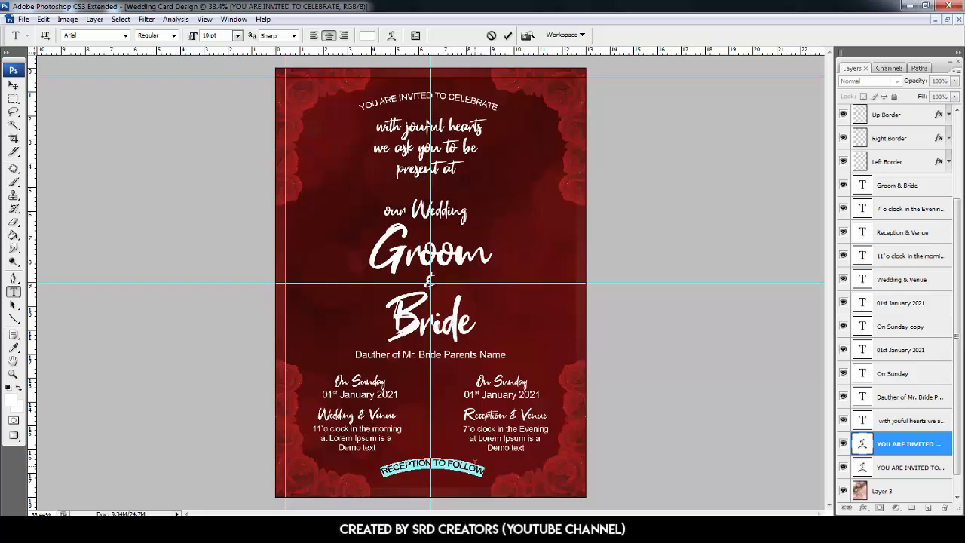
pyautogui.click(390, 35)
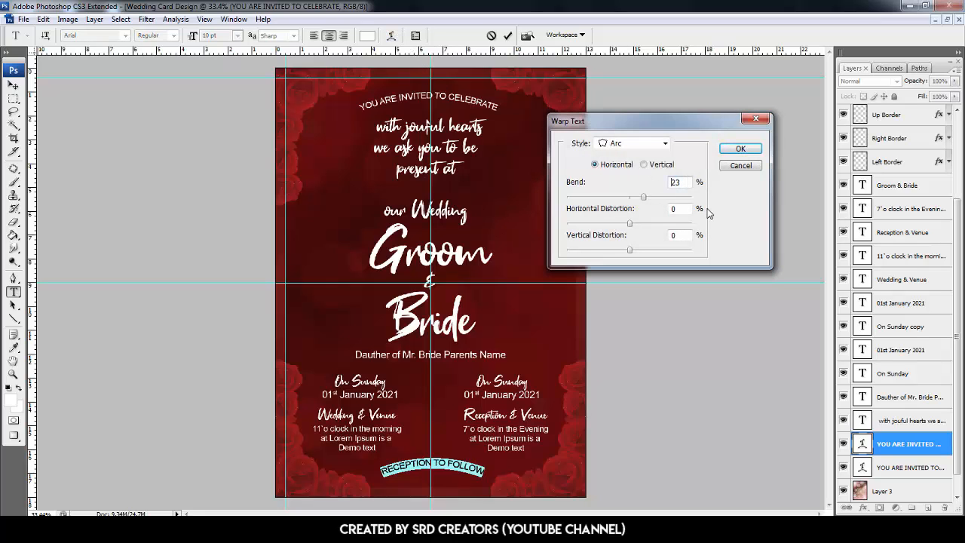
pyautogui.press('Return')
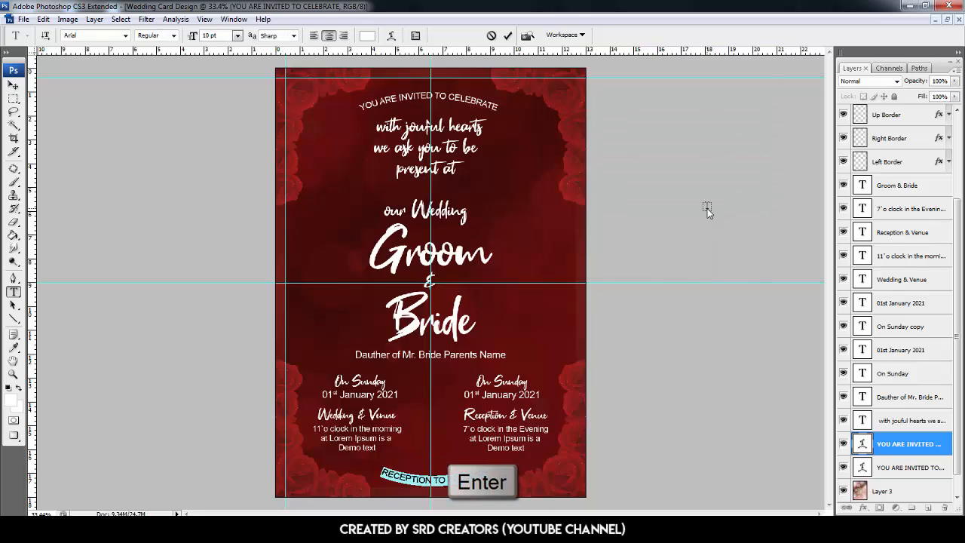
pyautogui.press('Return')
pyautogui.press('v')
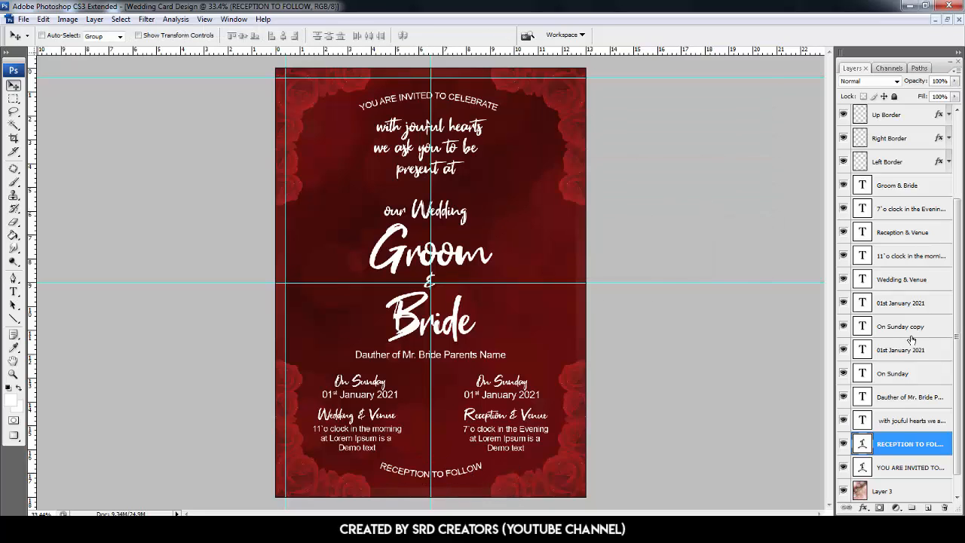
# - Group all the text layers, from "Groom & Bride" down to "YOU ARE INVITED TO CELEBRATE", into one group
pyautogui.click(890, 186)
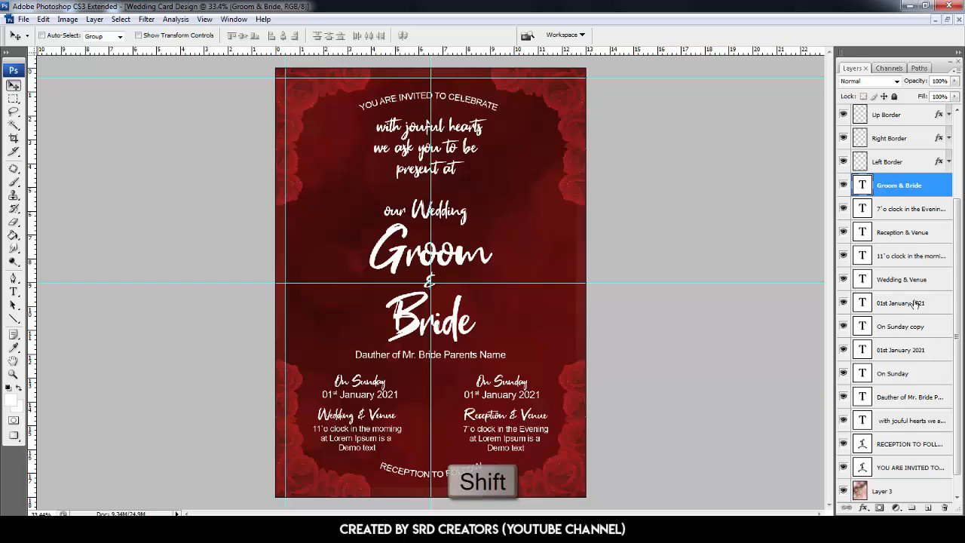
pyautogui.scroll(-1, 912, 237)
pyautogui.keyDown('shift'); pyautogui.click(903, 441); pyautogui.keyUp('shift')
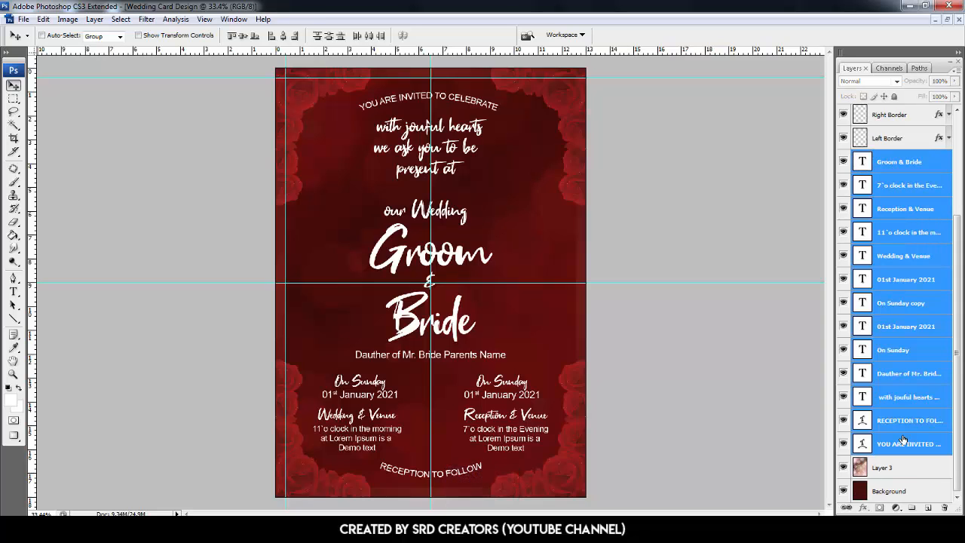
pyautogui.hotkey('ctrl', 'g')
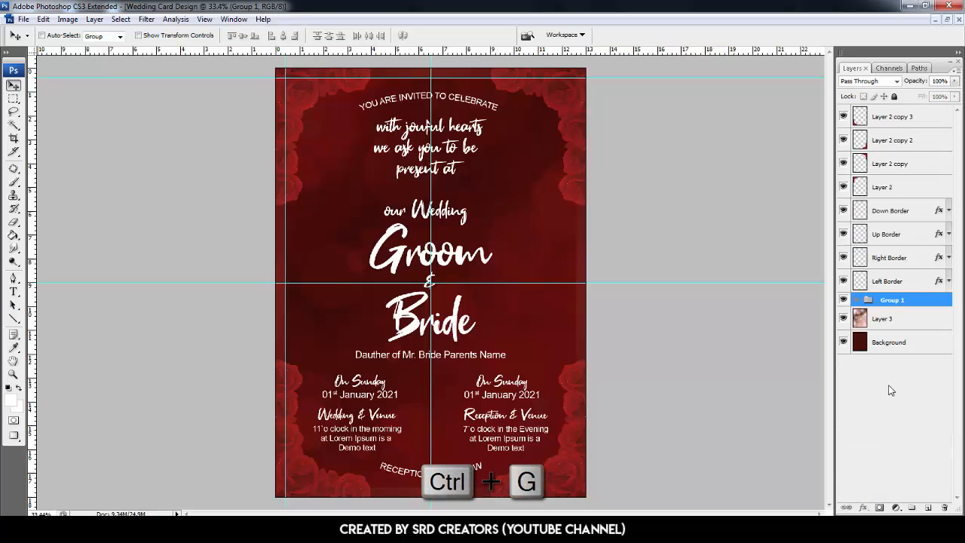
# - Center the text group vertically on the card, clear the selection, and hide the guides
pyautogui.hotkey('ctrl', 'a')
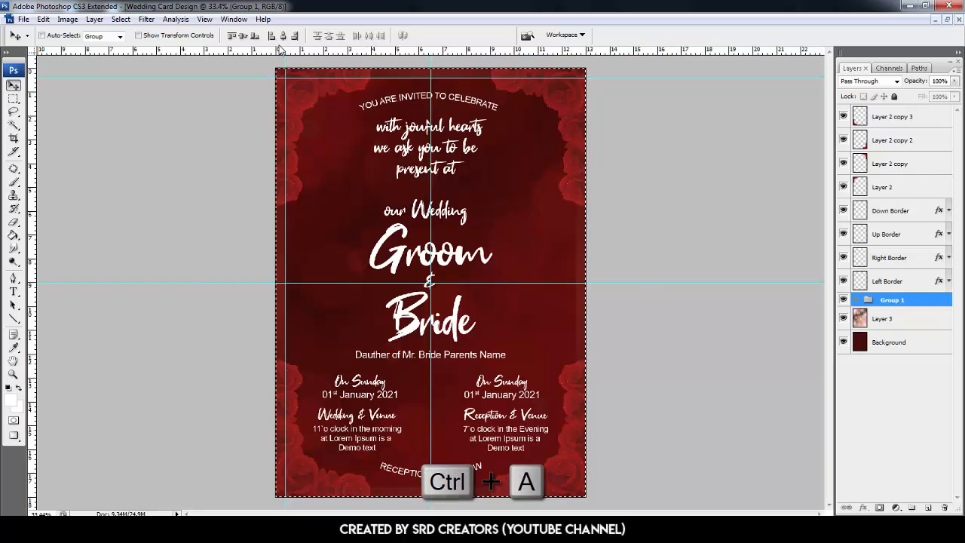
pyautogui.click(242, 36)
pyautogui.hotkey('ctrl', 'd')
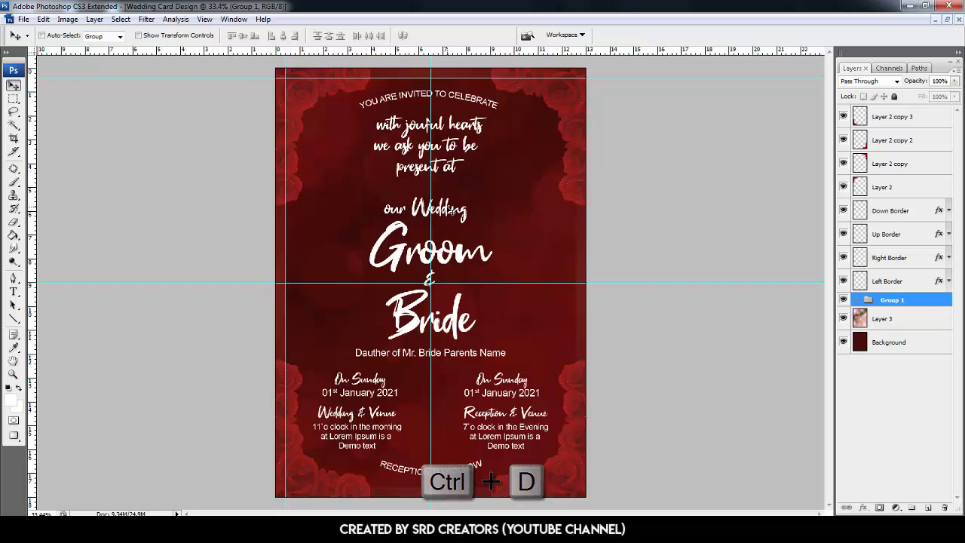
pyautogui.hotkey('ctrl', 'h')
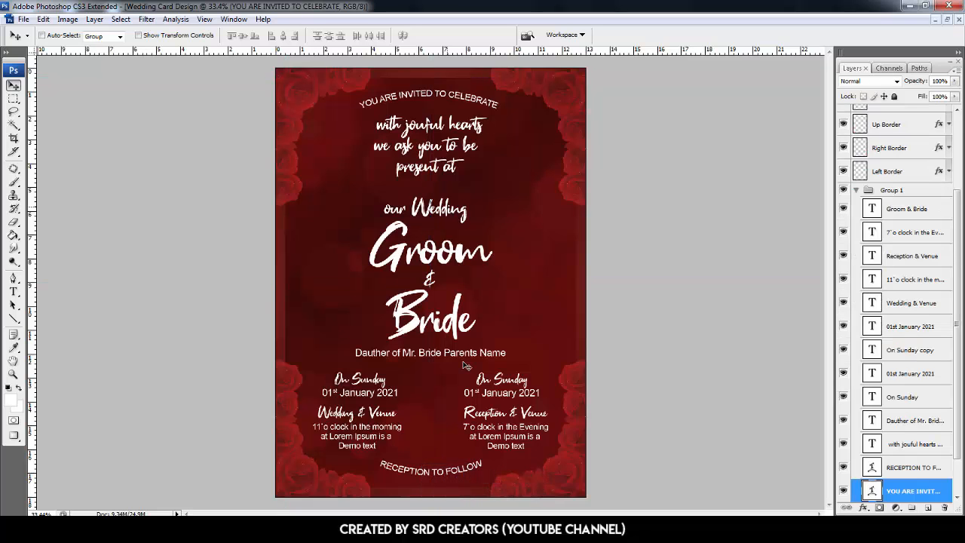
# - Set the letter tracking of the arched "YOU ARE INVITED TO CELEBRATE" heading to 100
pyautogui.press('t')
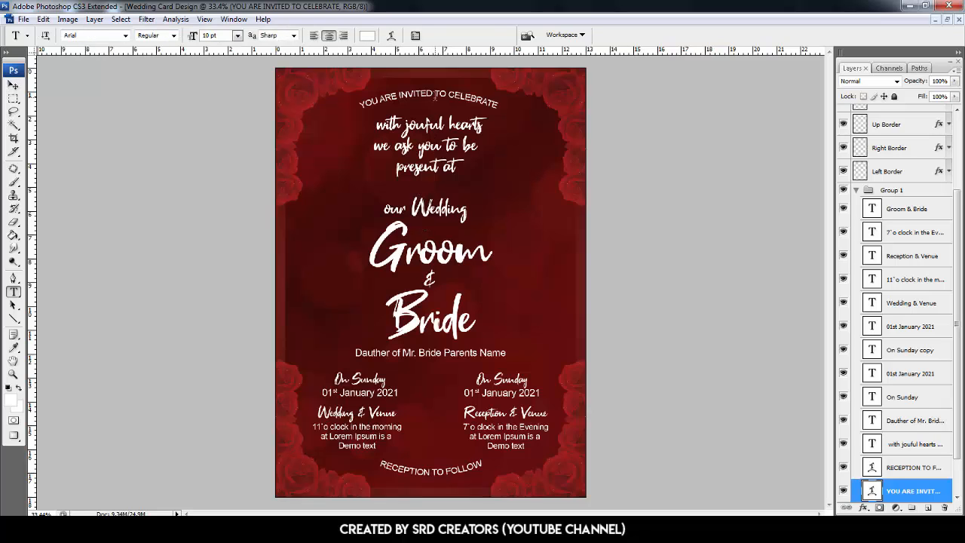
pyautogui.tripleClick(435, 94)
pyautogui.click(415, 35)
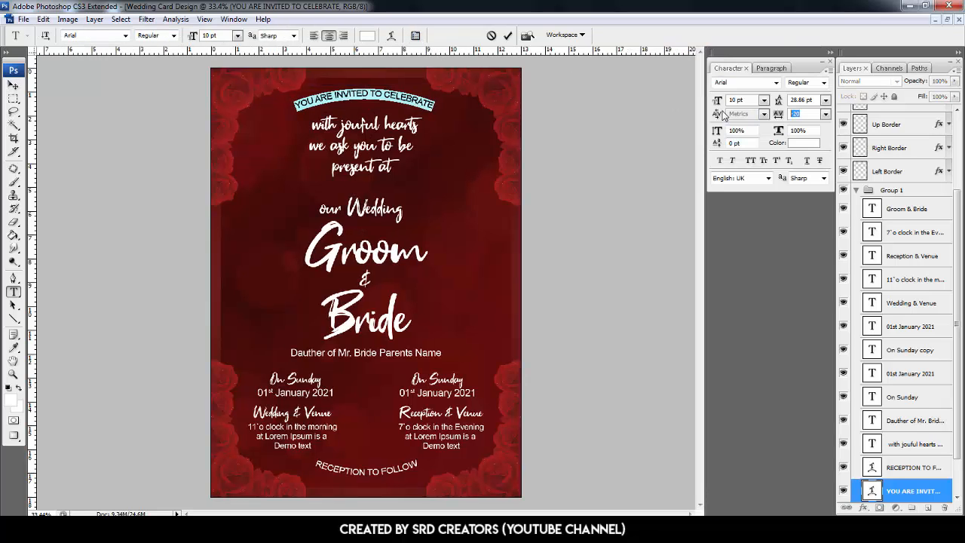
pyautogui.write('100')
pyautogui.click(829, 61)
# - Set the letter tracking of the "RECEPTION TO FOLLOW" text to 100
pyautogui.click(418, 467)
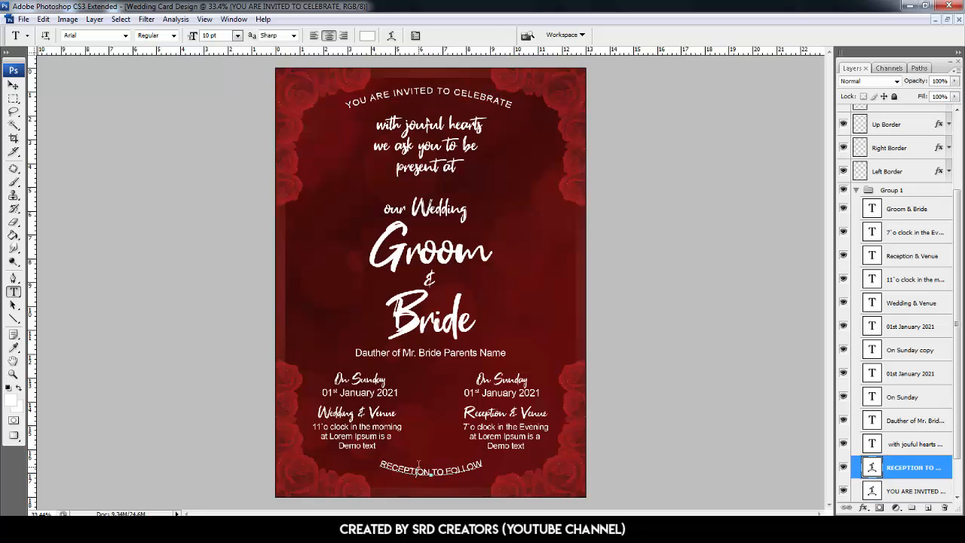
pyautogui.tripleClick(418, 467)
pyautogui.hotkey('ctrl', 't')
pyautogui.click(796, 114)
pyautogui.write('100')
pyautogui.hotkey('ctrl', 'Return')
pyautogui.click(828, 61)
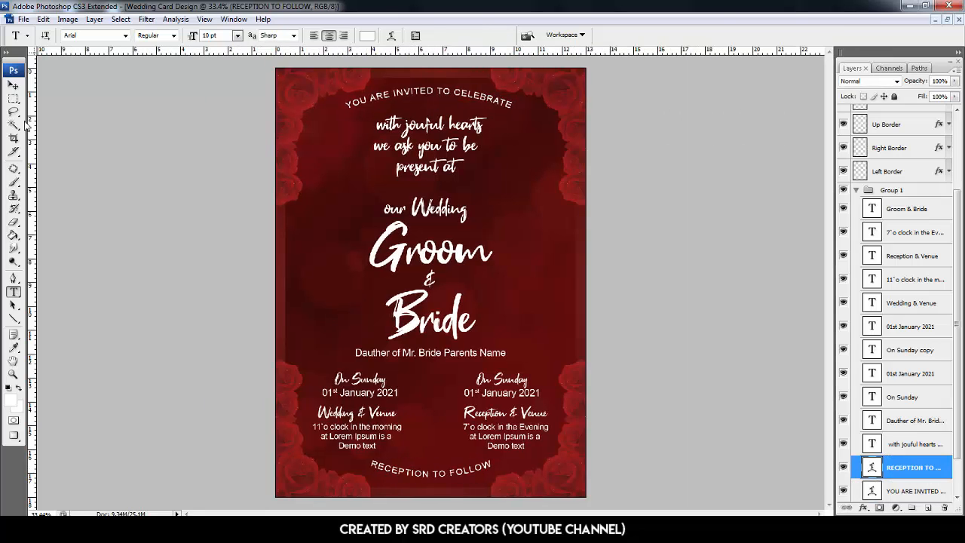
# - Center "RECEPTION TO FOLLOW" and "YOU ARE INVITED TO CELEBRATE" horizontally on the card
pyautogui.click(13, 85)
pyautogui.hotkey('ctrl', 'a')
pyautogui.click(282, 36)
pyautogui.scroll(-2, 908, 377)
pyautogui.click(908, 444)
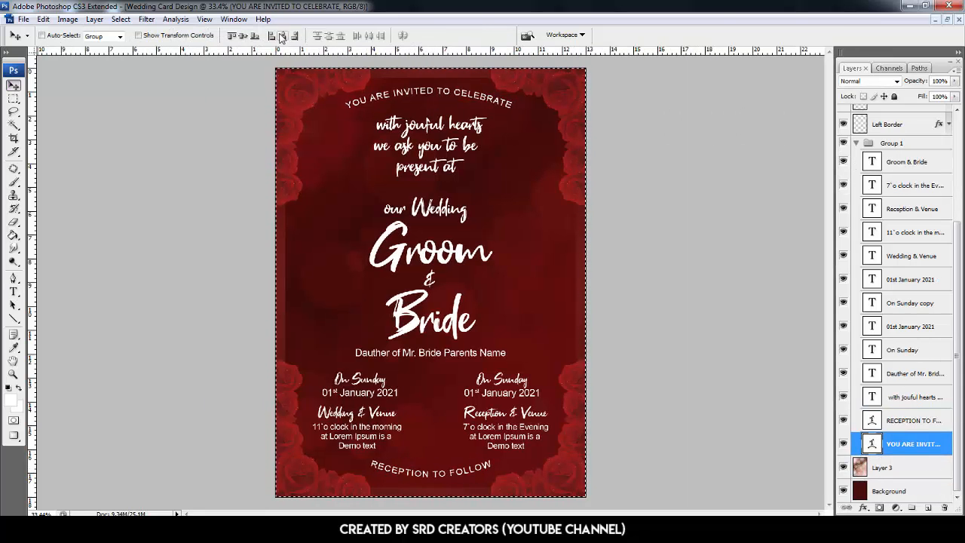
pyautogui.click(282, 37)
# - Center the whole text group vertically on the card and clear the selection
pyautogui.scroll(1, 904, 166)
pyautogui.click(891, 166)
pyautogui.click(242, 36)
pyautogui.hotkey('ctrl', 'd')
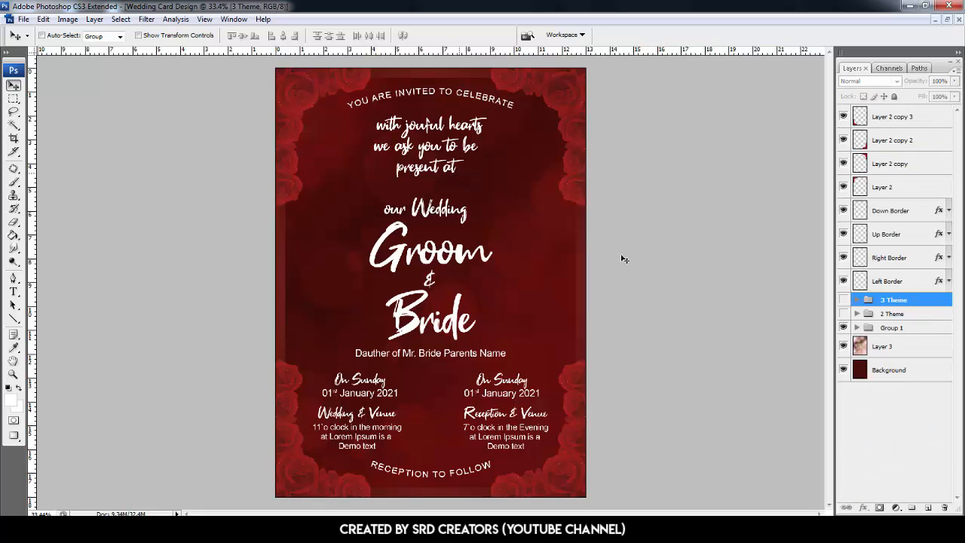
# - Hide the Group 1 text, preview the 2 Theme wording, and leave only the 3 Theme text group visible
pyautogui.click(843, 329)
pyautogui.click(844, 314)
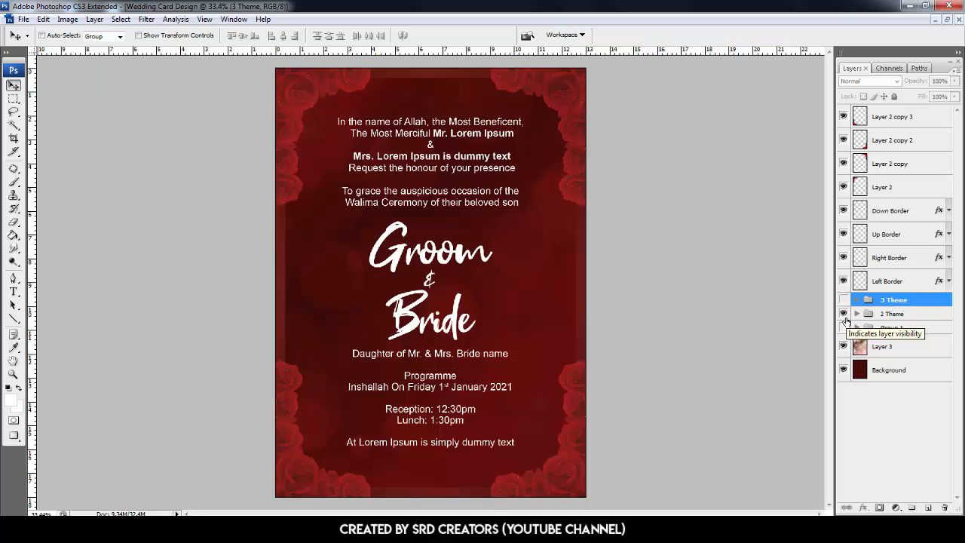
pyautogui.click(844, 313)
pyautogui.click(843, 300)
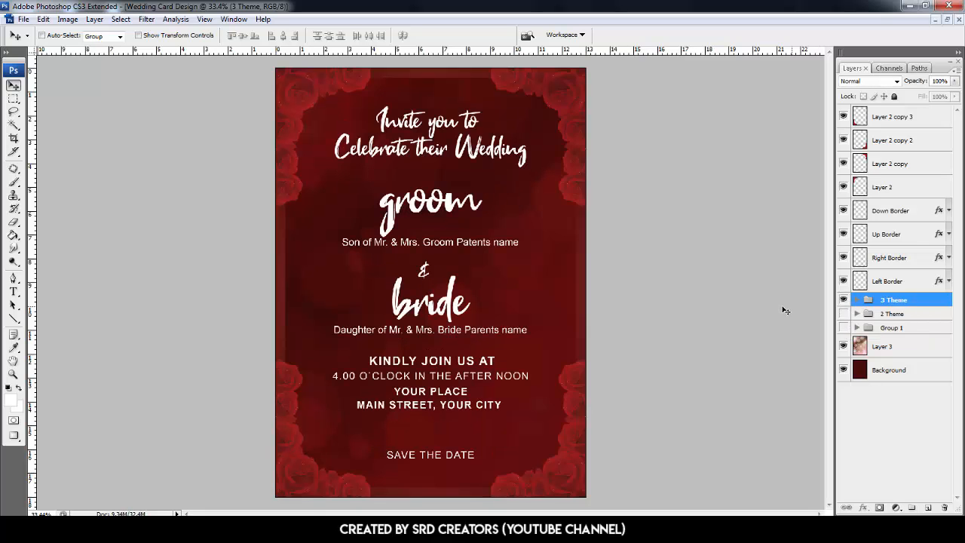
# - Create a new white 13 × 18 cm, 300 pixels/inch RGB document named "Wedding Card Back Design"
pyautogui.hotkey('ctrl', 'n')
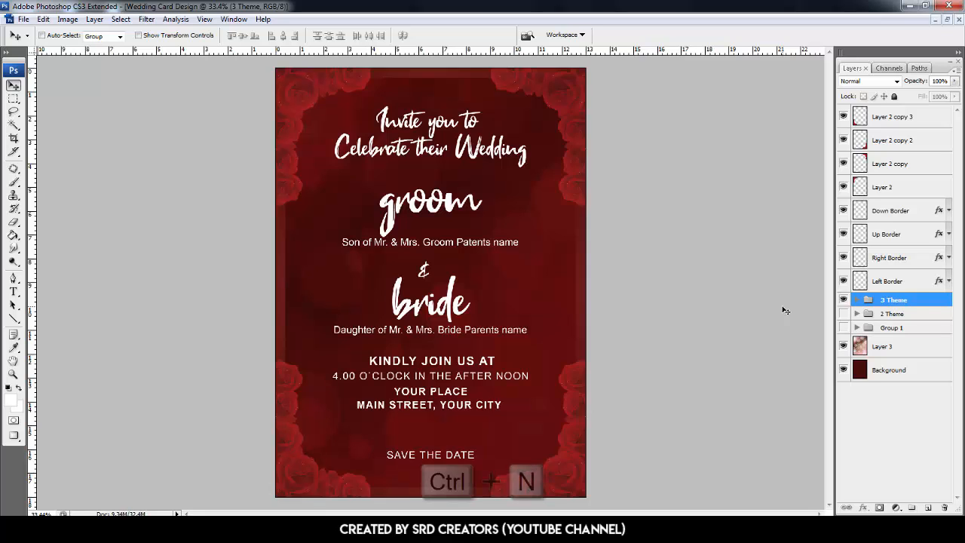
pyautogui.moveTo(480, 130); pyautogui.dragTo(616, 132)
pyautogui.write('w')
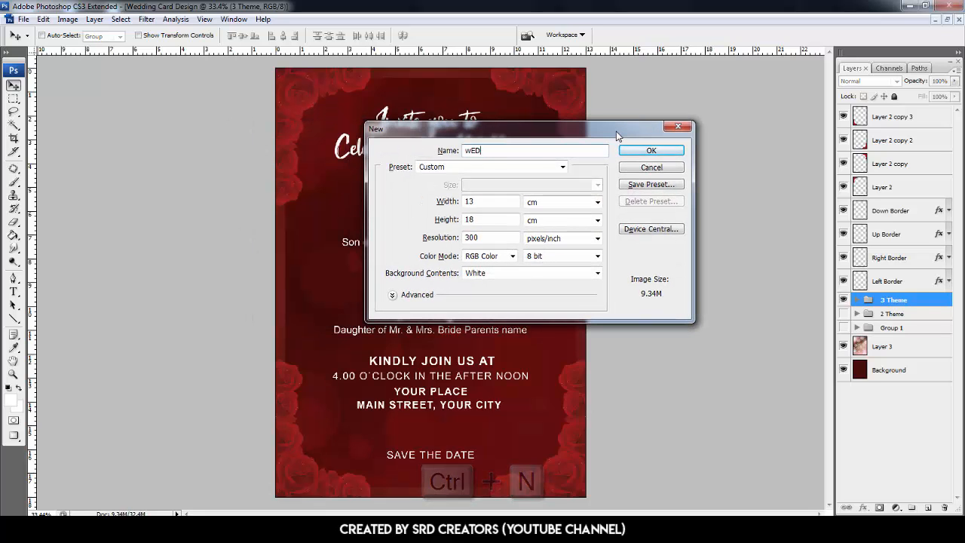
pyautogui.write('edding Card a')
pyautogui.press('BackSpace')
pyautogui.write('Back Design')
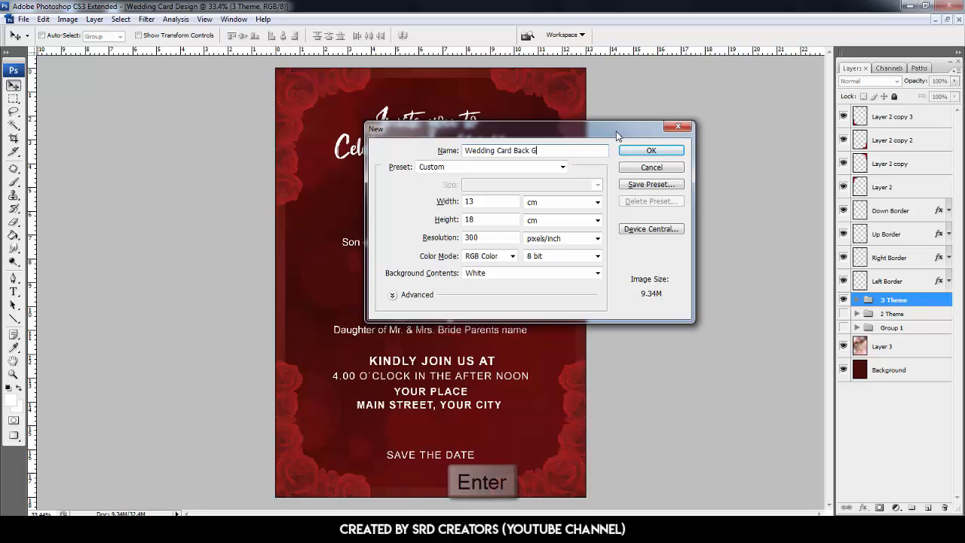
pyautogui.press('Return')
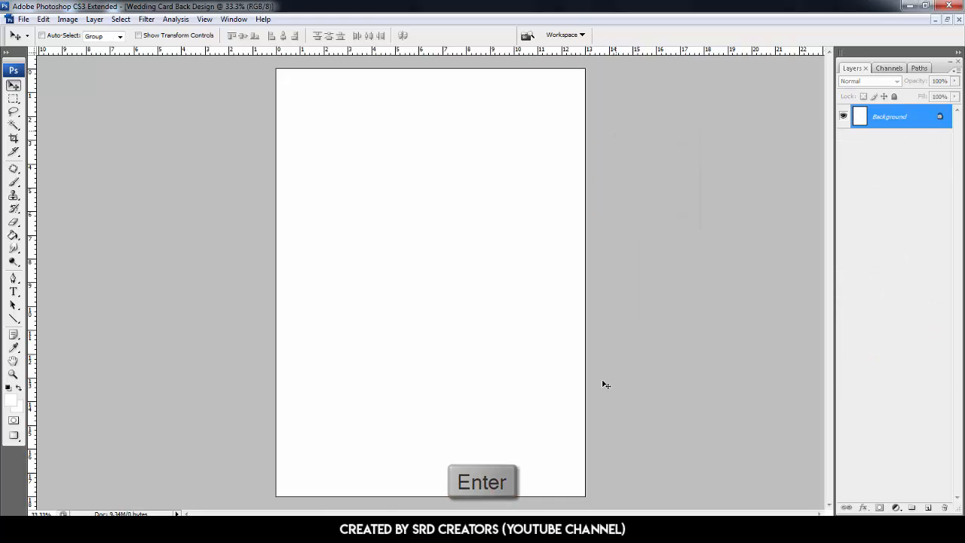
# - Copy the Background, Layer 3, four border and four corner rose layers from Wedding Card Design into Wedding Card Back Design
pyautogui.click(946, 19)
pyautogui.click(473, 240)
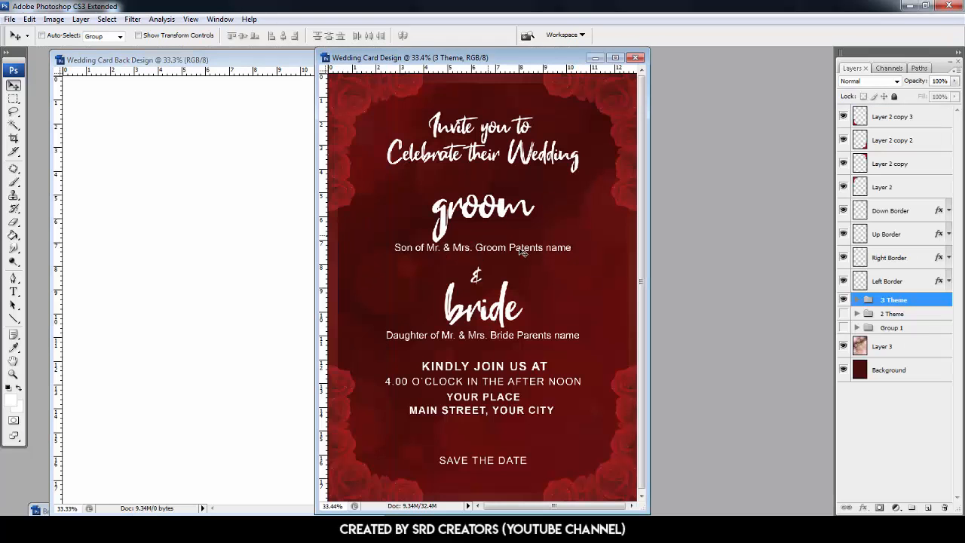
pyautogui.keyDown('ctrl'); pyautogui.click(893, 349); pyautogui.keyUp('ctrl')
pyautogui.keyDown('ctrl'); pyautogui.click(901, 373); pyautogui.keyUp('ctrl')
pyautogui.keyDown('ctrl'); pyautogui.click(891, 282); pyautogui.keyUp('ctrl')
pyautogui.keyDown('ctrl'); pyautogui.click(891, 264); pyautogui.keyUp('ctrl')
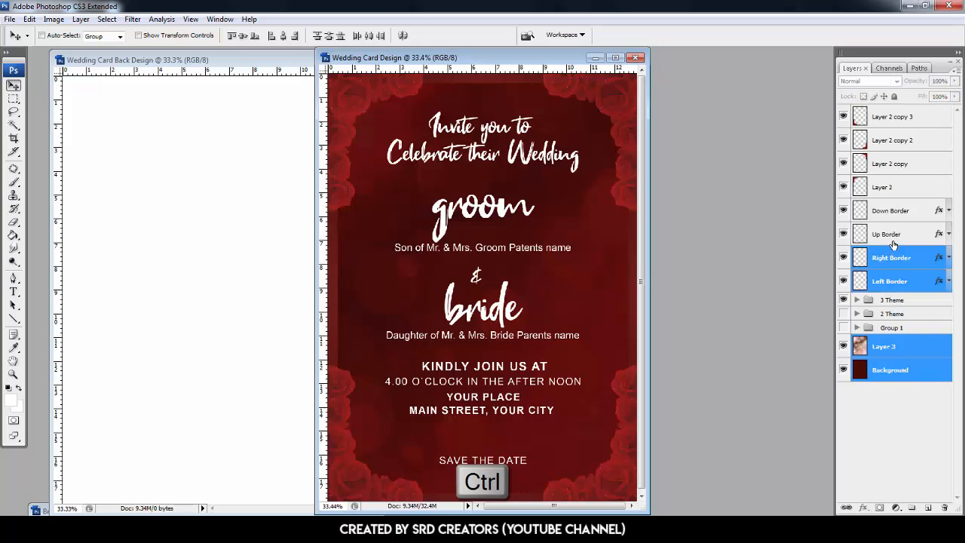
pyautogui.keyDown('ctrl'); pyautogui.click(894, 237); pyautogui.keyUp('ctrl')
pyautogui.keyDown('ctrl'); pyautogui.click(904, 125); pyautogui.keyUp('ctrl')
pyautogui.keyDown('ctrl'); pyautogui.click(903, 146); pyautogui.keyUp('ctrl')
pyautogui.keyDown('ctrl'); pyautogui.click(901, 163); pyautogui.keyUp('ctrl')
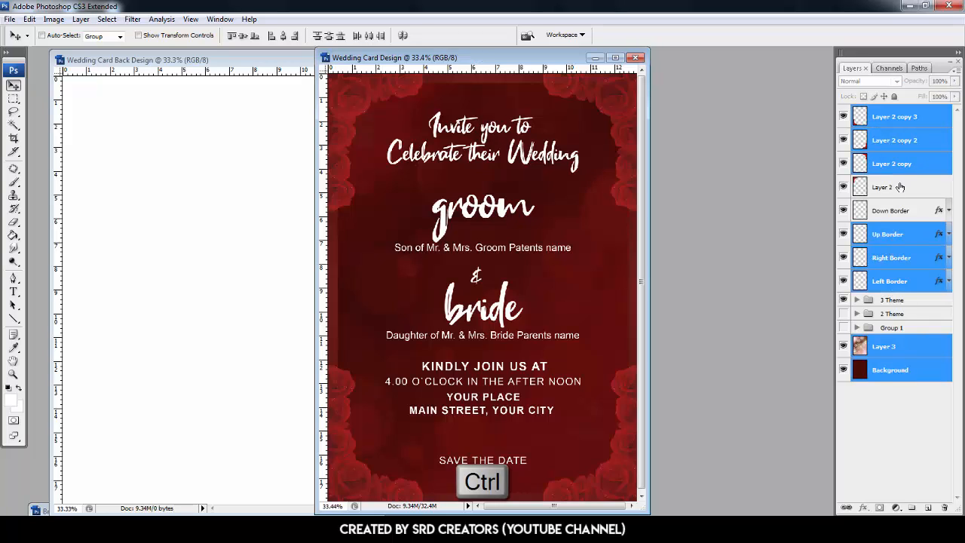
pyautogui.keyDown('ctrl'); pyautogui.click(900, 188); pyautogui.keyUp('ctrl')
pyautogui.keyDown('ctrl'); pyautogui.click(897, 211); pyautogui.keyUp('ctrl')
pyautogui.moveTo(610, 269); pyautogui.dragTo(254, 237)
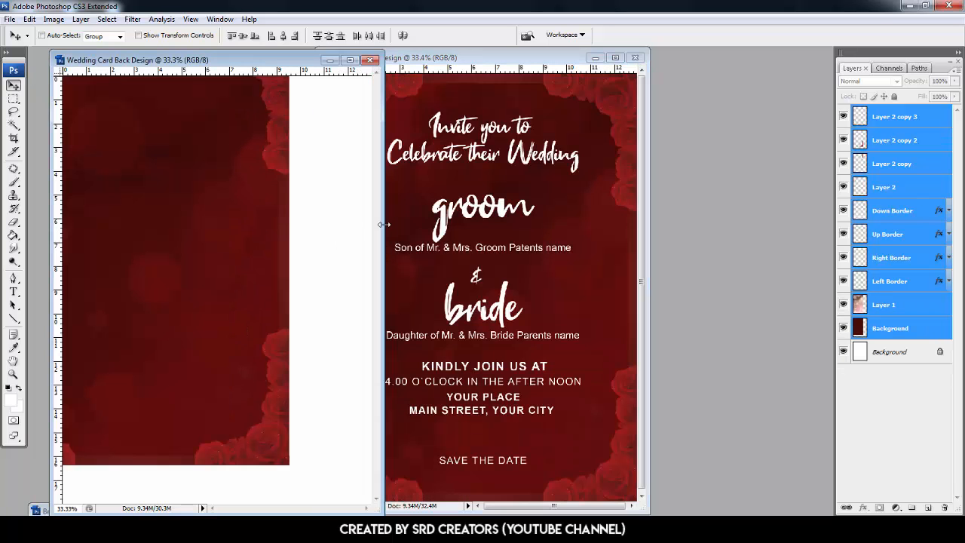
# - Align the copied artwork with the back card's canvas, centering the Layer 1 and Background layers on it
pyautogui.click(595, 58)
pyautogui.click(350, 60)
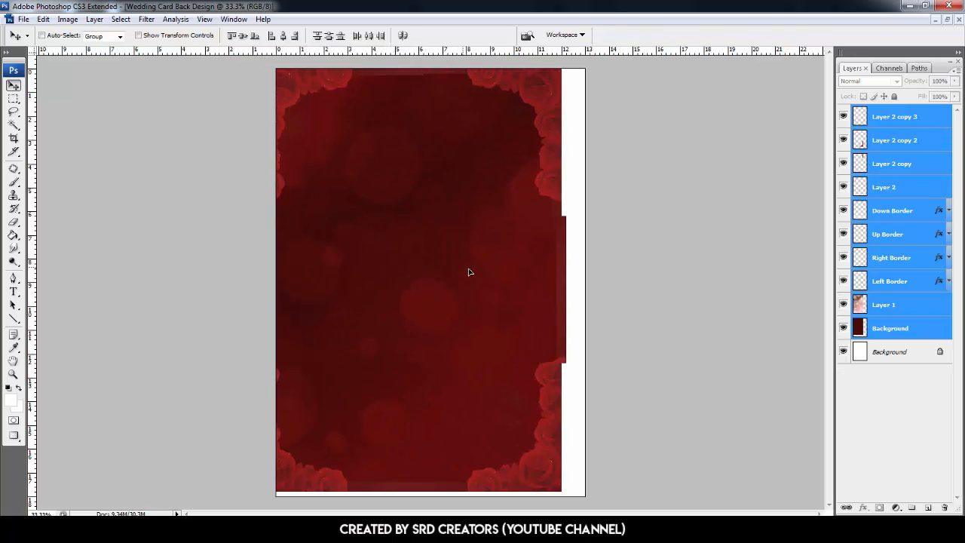
pyautogui.click(932, 334)
pyautogui.keyDown('ctrl'); pyautogui.click(897, 309); pyautogui.keyUp('ctrl')
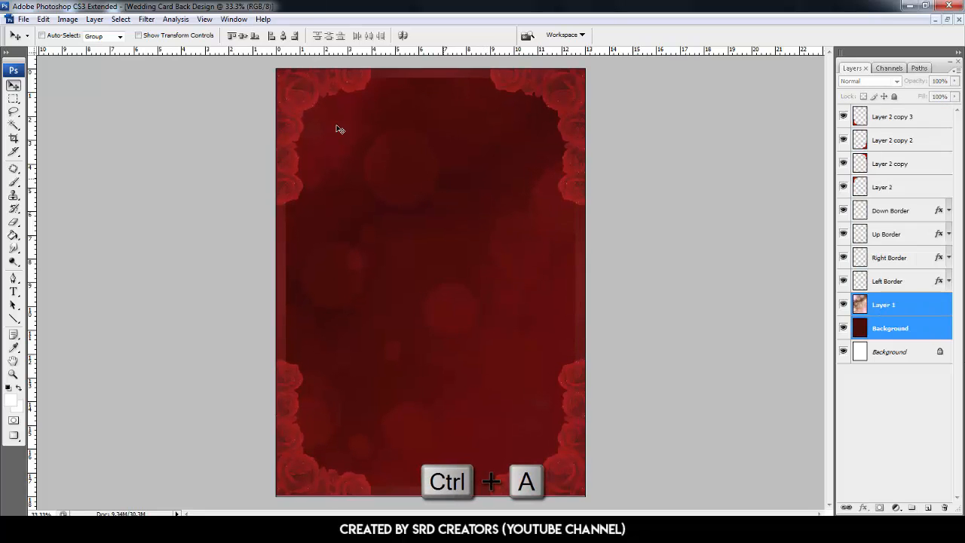
pyautogui.hotkey('ctrl', 'a')
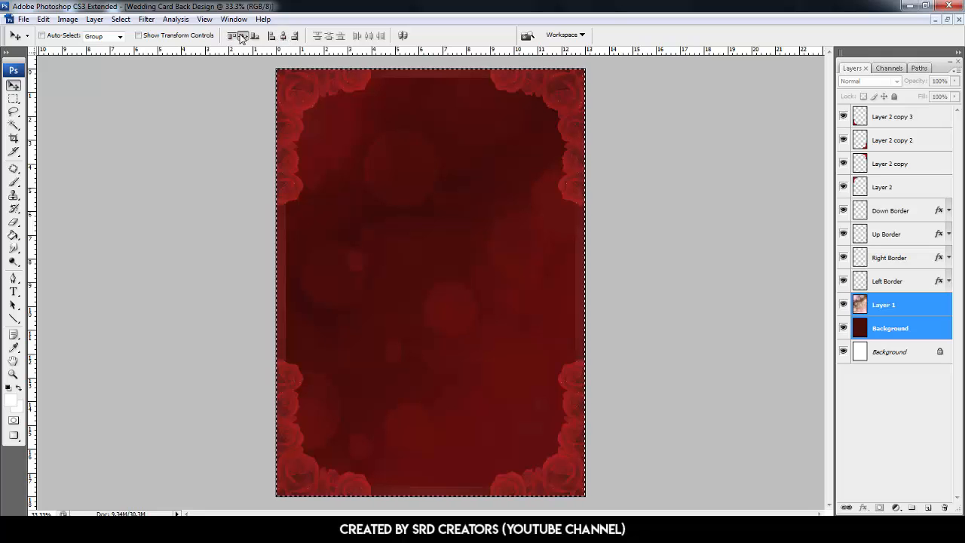
pyautogui.hotkey('ctrl', 'd')
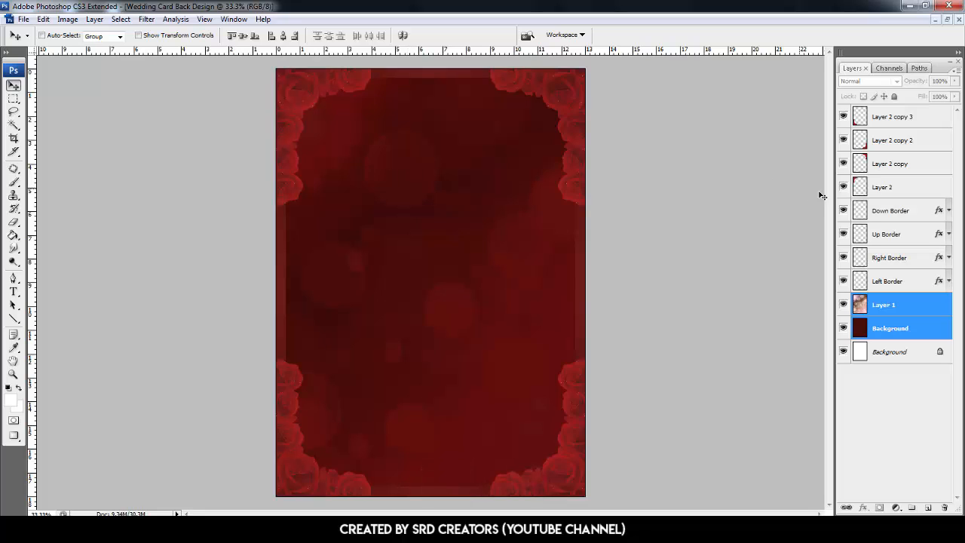
# - Hide the four corner rose layers and scale the Up Border to 80% width
pyautogui.moveTo(841, 193); pyautogui.dragTo(848, 122)
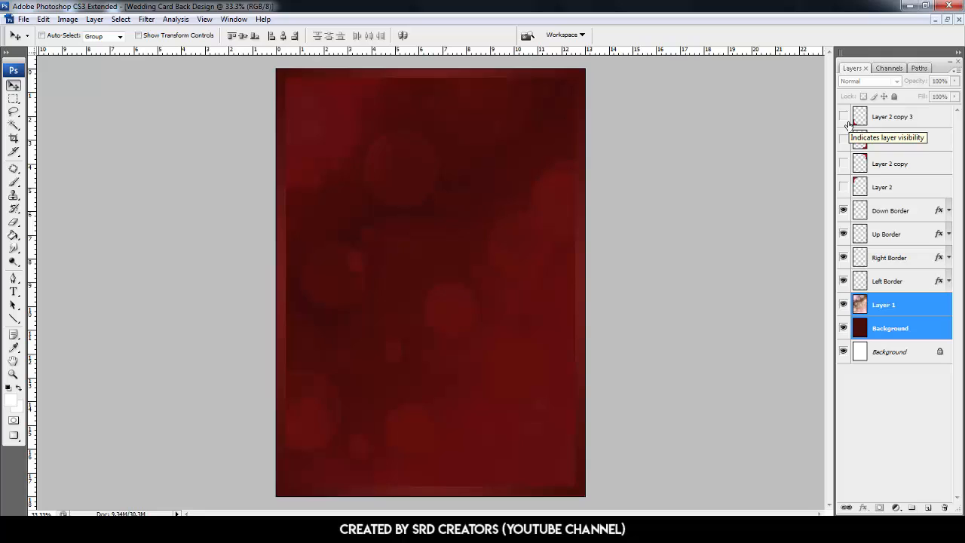
pyautogui.click(865, 237)
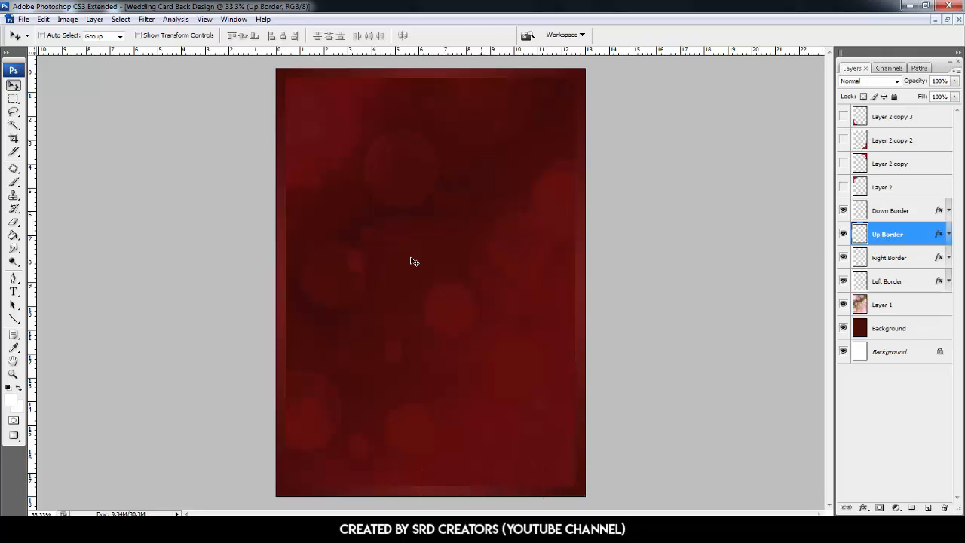
pyautogui.hotkey('ctrl', 't')
pyautogui.doubleClick(193, 35)
pyautogui.write('80')
pyautogui.press('Return')
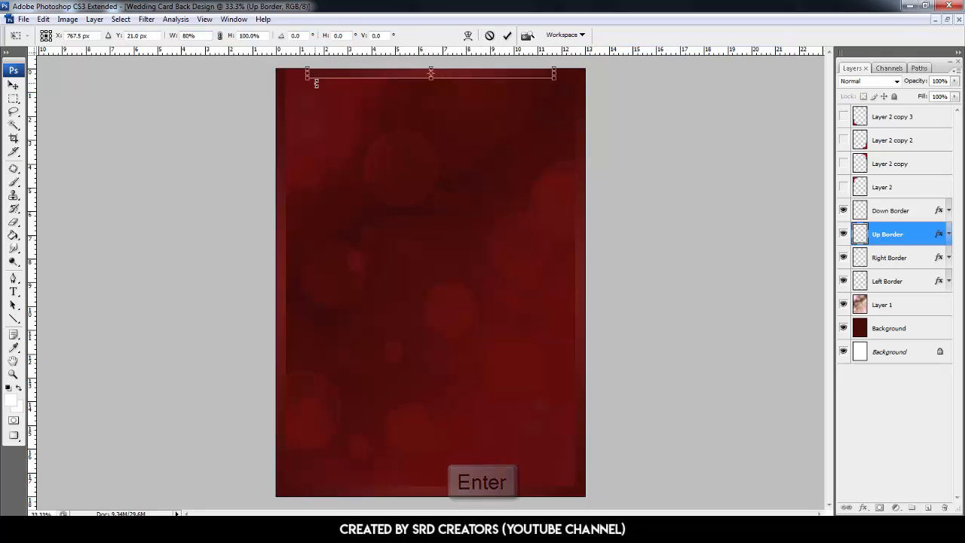
# - Scale the Down Border to 80% of its width
pyautogui.click(903, 219)
pyautogui.hotkey('ctrl', 't')
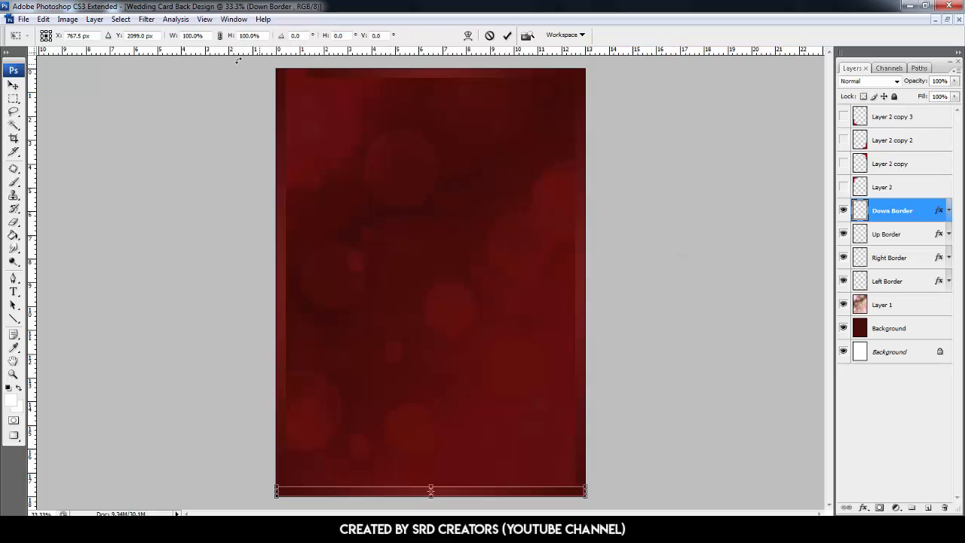
pyautogui.doubleClick(193, 35)
pyautogui.write('80')
pyautogui.press('Return')
pyautogui.press('Return')
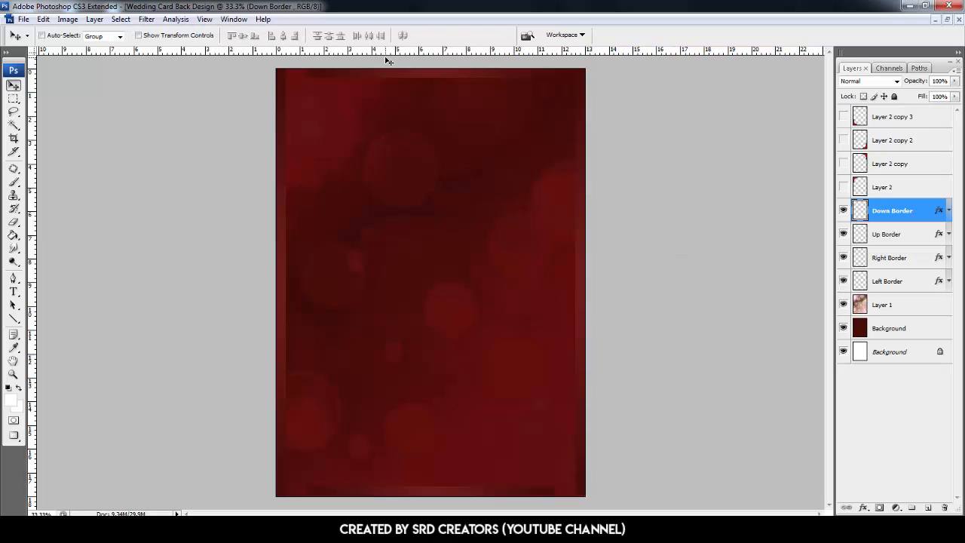
# - Scale the Right Border to 30% of its height
pyautogui.click(883, 259)
pyautogui.hotkey('ctrl', 't')
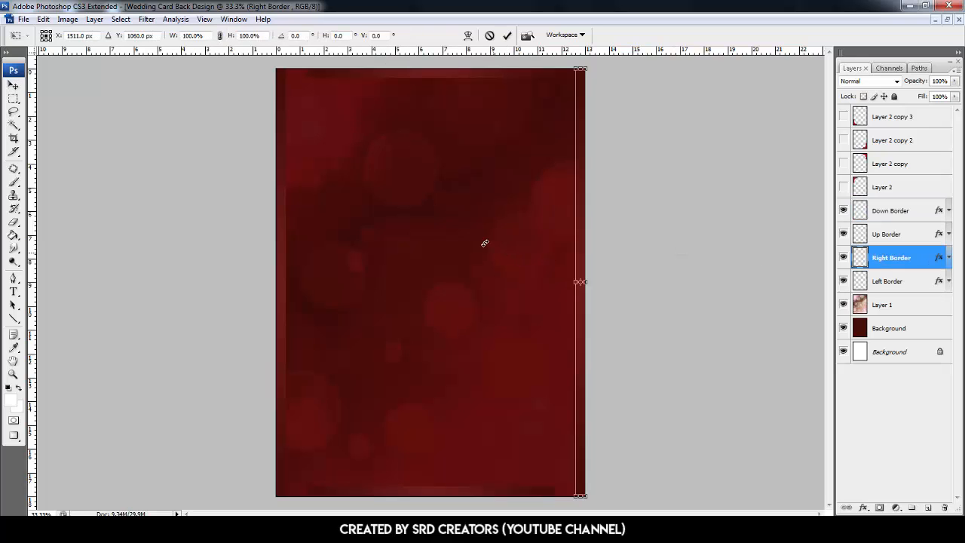
pyautogui.doubleClick(260, 36)
pyautogui.write('30')
pyautogui.press('Return')
pyautogui.press('Return')
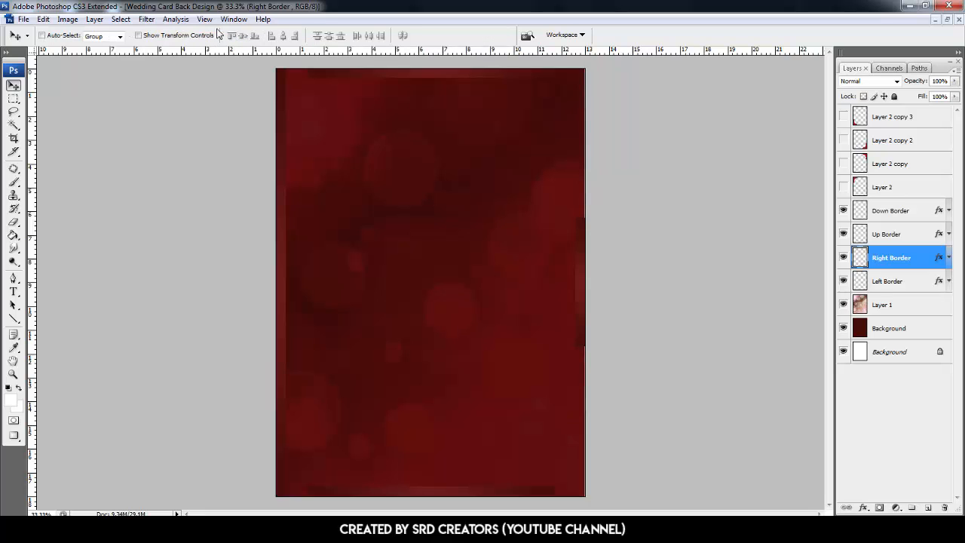
# - Scale the Left Border to 30% of its height
pyautogui.click(878, 280)
pyautogui.hotkey('ctrl', 't')
pyautogui.doubleClick(252, 35)
pyautogui.write('30')
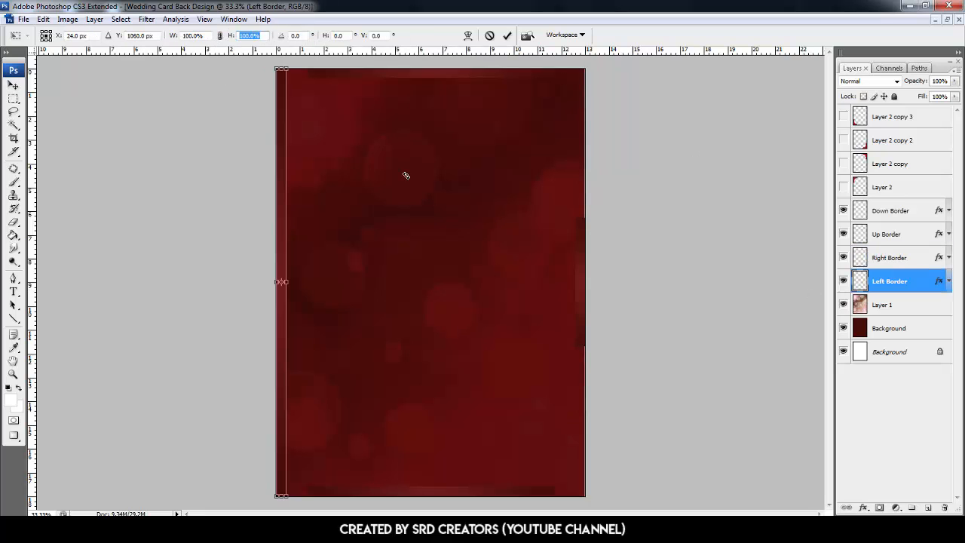
pyautogui.press('Return')
pyautogui.press('Return')
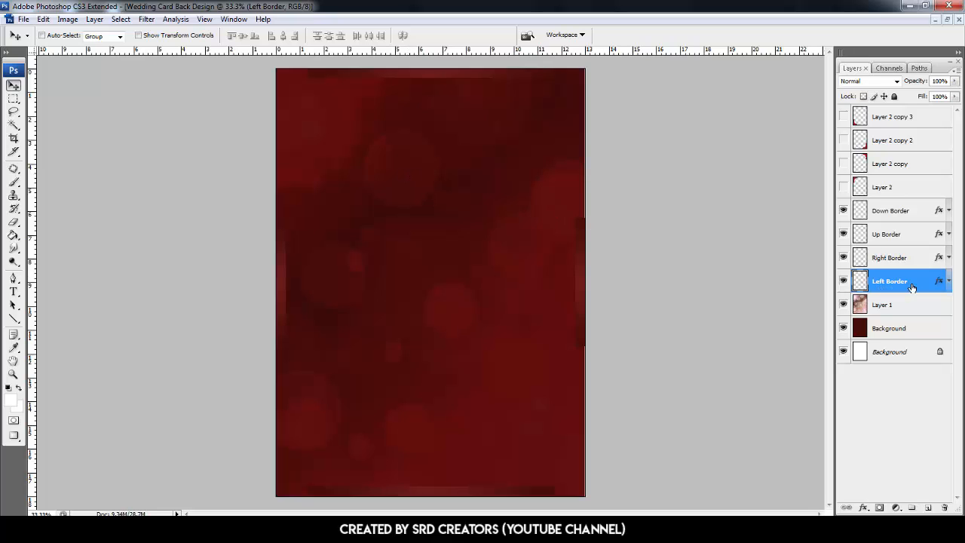
# - Centre the four border layers together horizontally and vertically on the canvas, then clear the selection
pyautogui.keyDown('shift'); pyautogui.click(915, 210); pyautogui.keyUp('shift')
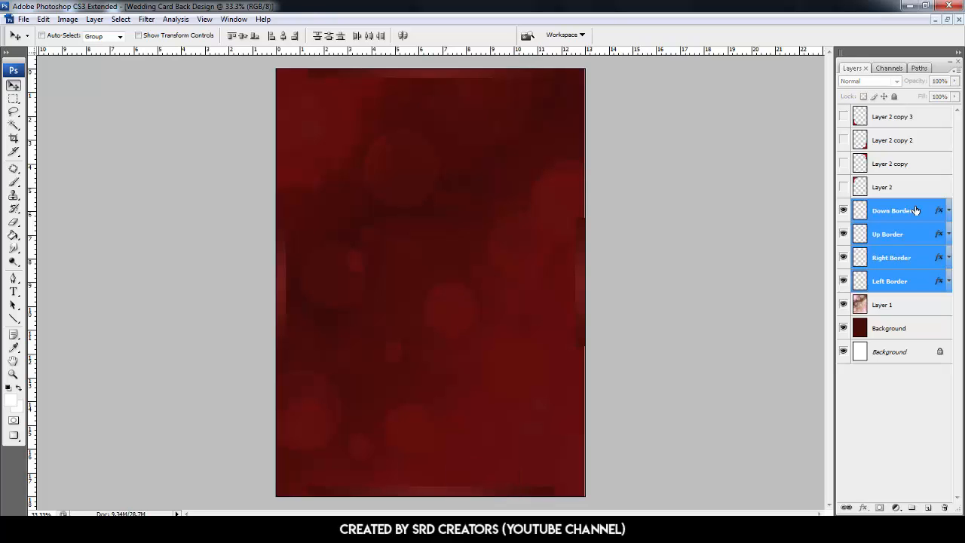
pyautogui.hotkey('ctrl', 'a')
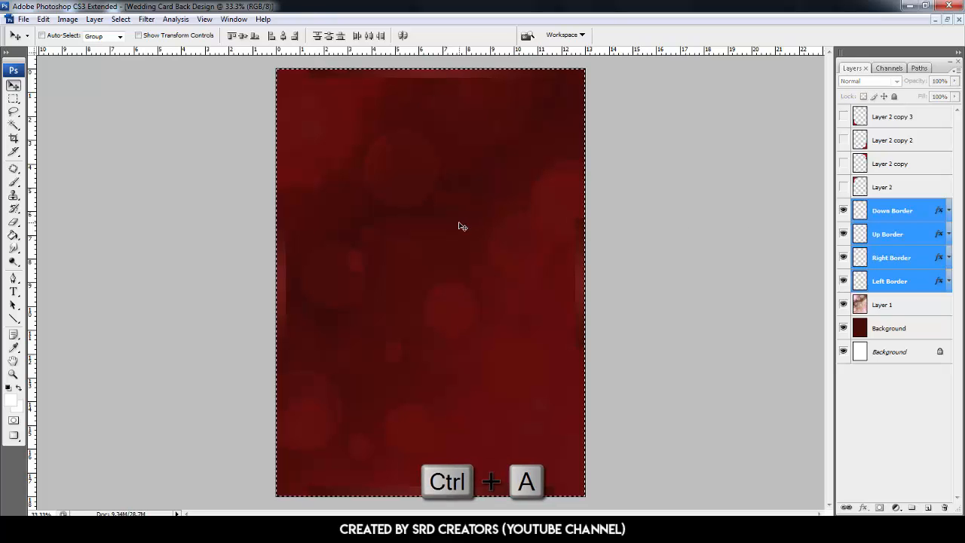
pyautogui.click(283, 37)
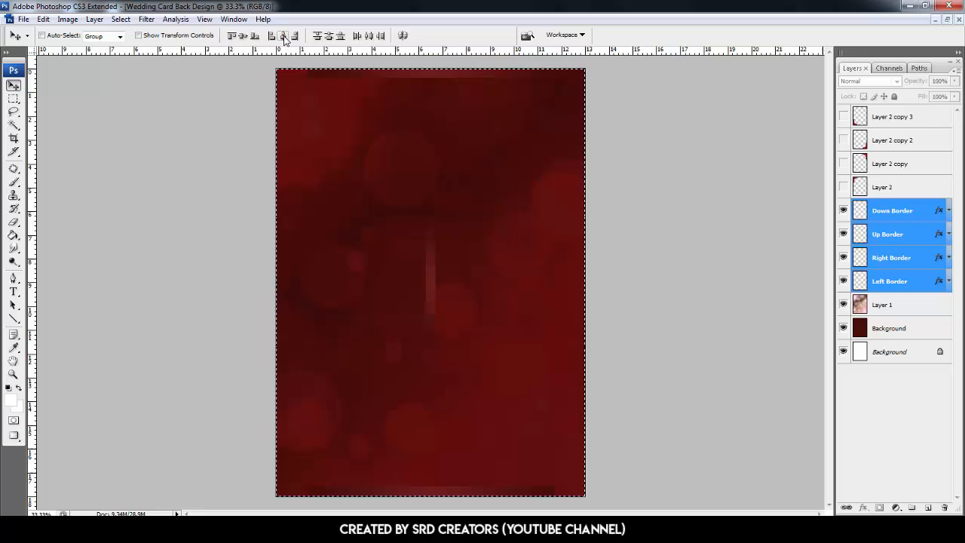
pyautogui.click(243, 36)
pyautogui.hotkey('ctrl', 'd')
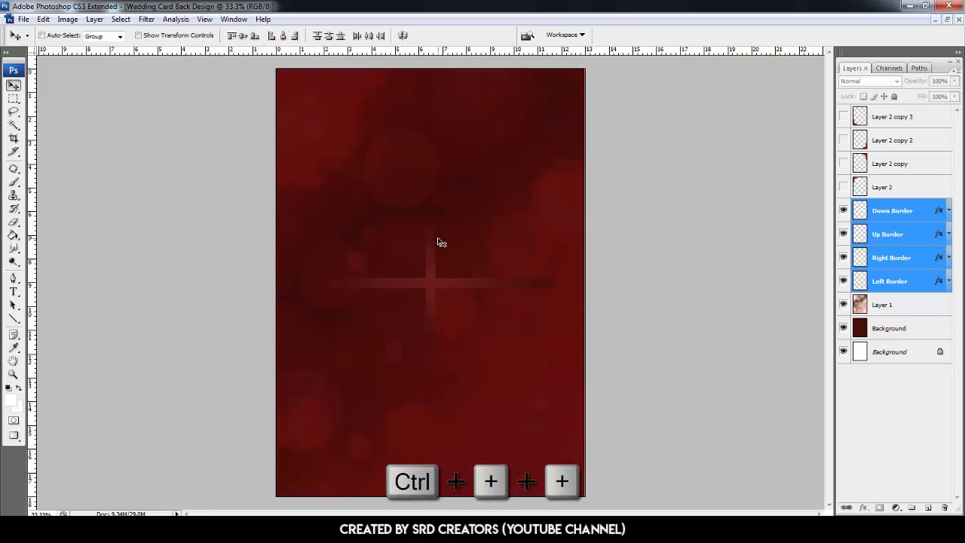
# - Move the Up Border to the top ends of the vertical borders and the Down Border to their bottom ends
pyautogui.hotkey('ctrl', '+')
pyautogui.hotkey('ctrl', '+')
pyautogui.hotkey('ctrl', '+')
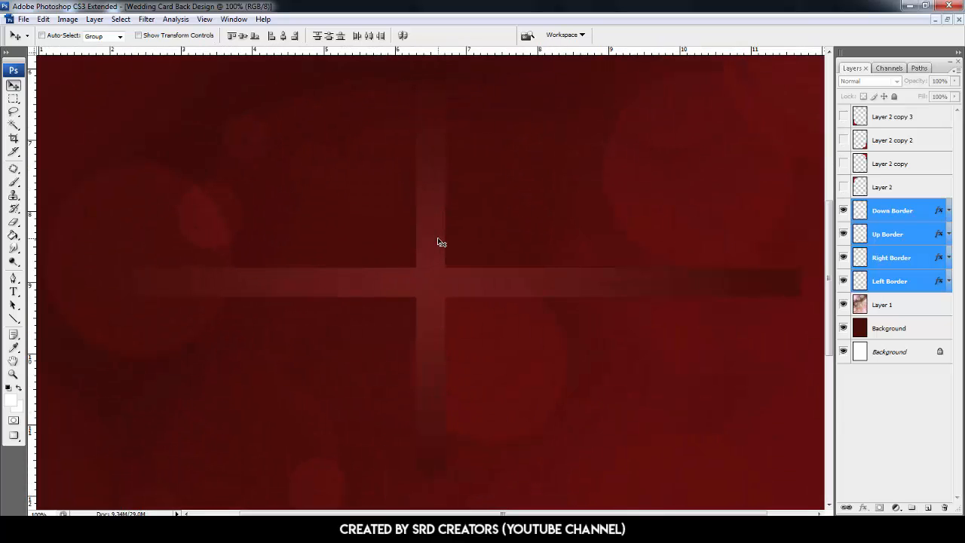
pyautogui.moveTo(437, 238); pyautogui.dragTo(437, 245)
pyautogui.click(891, 235)
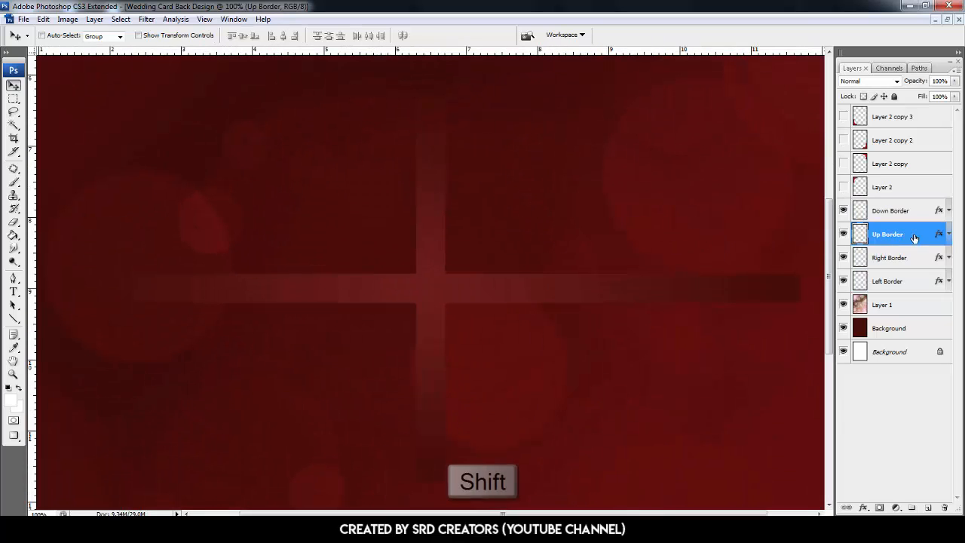
pyautogui.moveTo(445, 292); pyautogui.dragTo(460, 129)
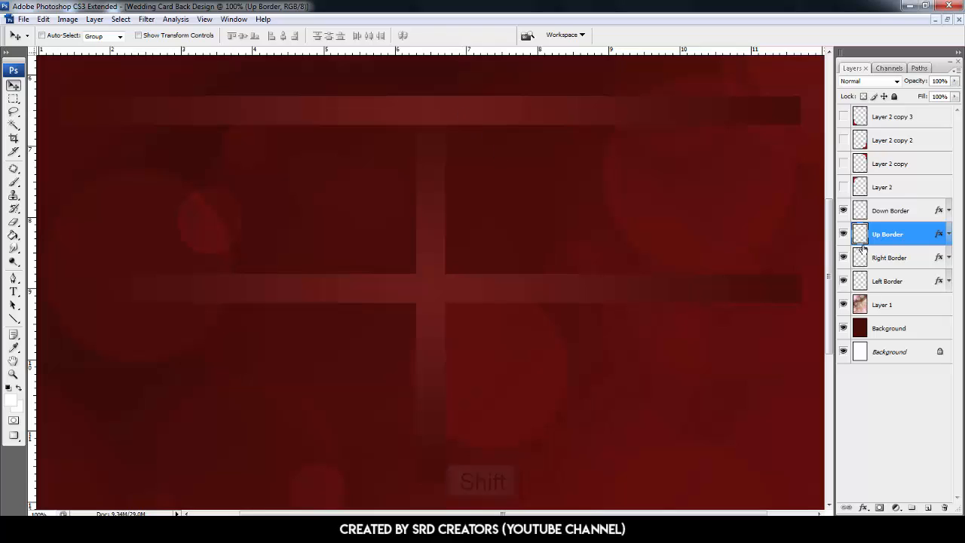
pyautogui.click(898, 212)
pyautogui.moveTo(475, 302); pyautogui.dragTo(475, 480)
# - Move the Right Border and Left Border outward to the ends of the horizontal borders to close the rectangular frame
pyautogui.click(893, 258)
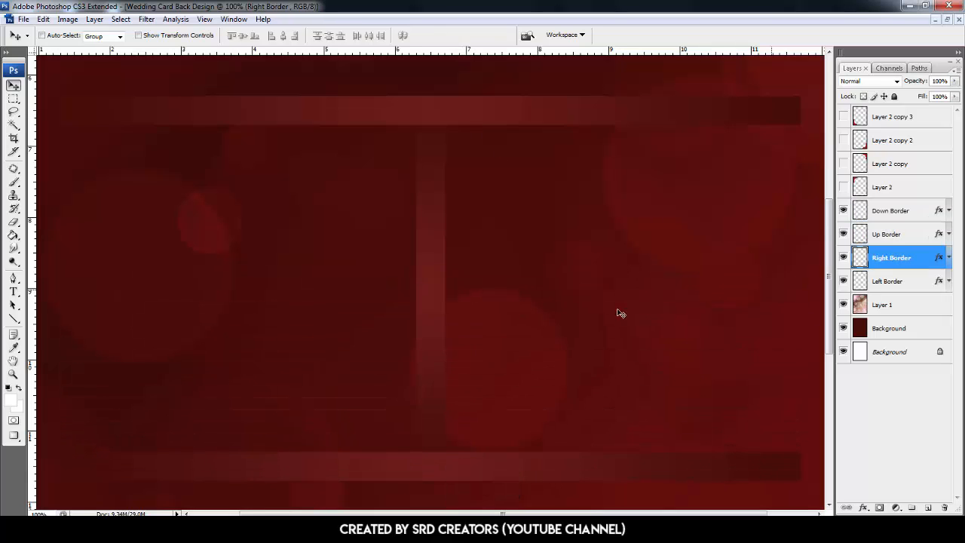
pyautogui.moveTo(437, 303); pyautogui.dragTo(784, 304)
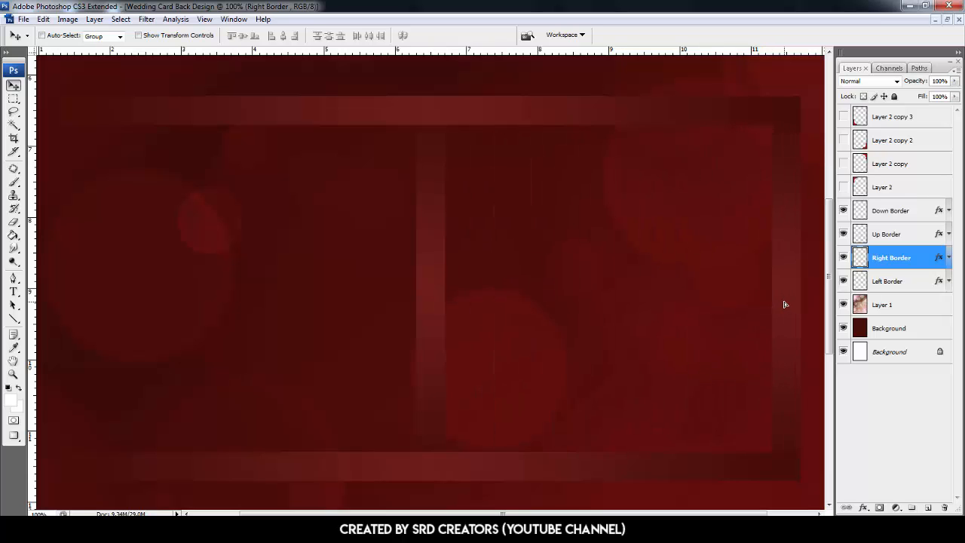
pyautogui.click(889, 281)
pyautogui.moveTo(437, 317); pyautogui.dragTo(81, 304)
pyautogui.hotkey('ctrl', '0')
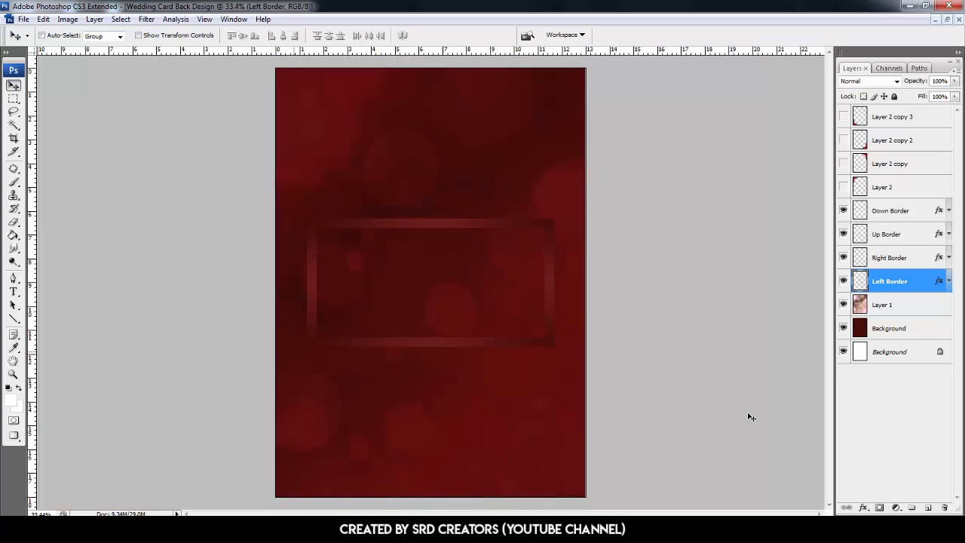
# - Reverse the Up Border's gradient overlay, unalign it from the layer, set its angle to 90°, and copy the style to the other borders
pyautogui.click(899, 261)
pyautogui.click(903, 234)
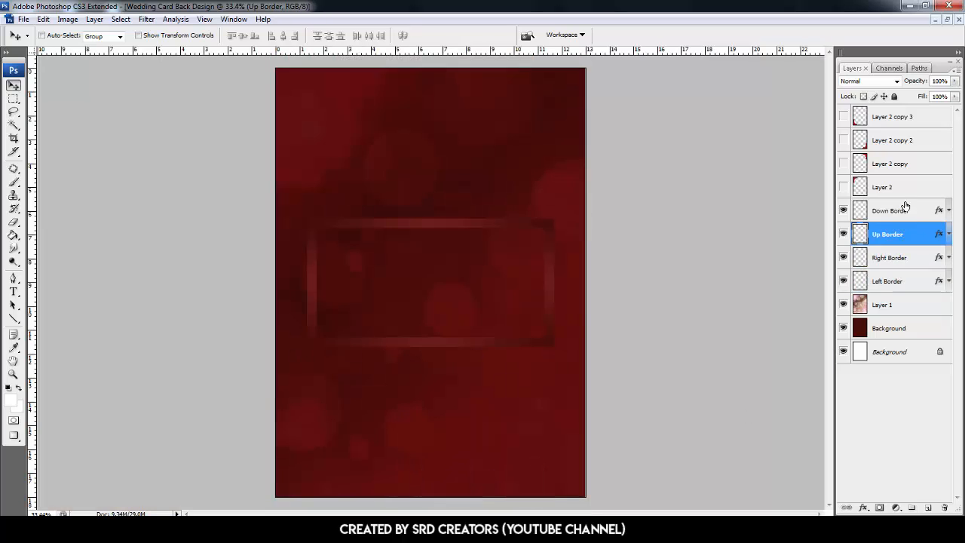
pyautogui.click(904, 208)
pyautogui.doubleClick(941, 236)
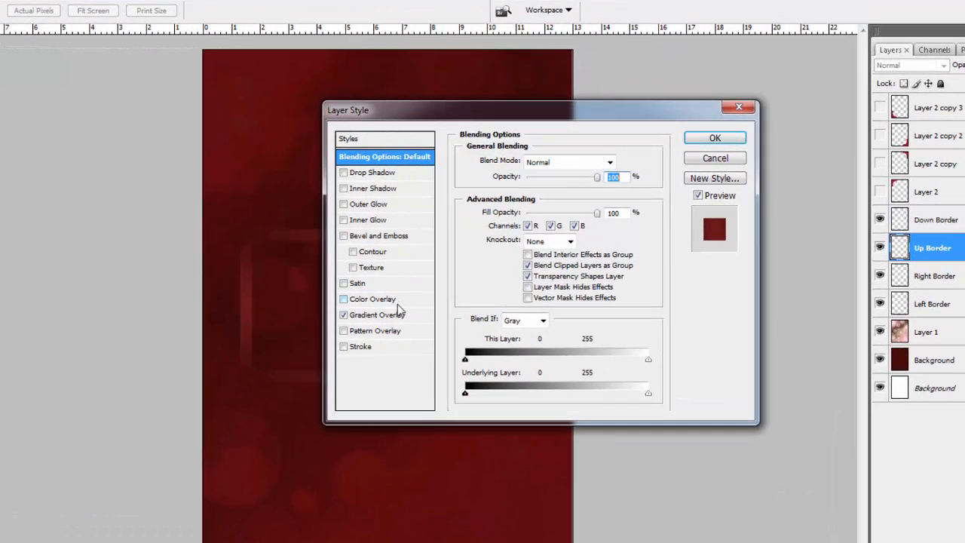
pyautogui.click(401, 315)
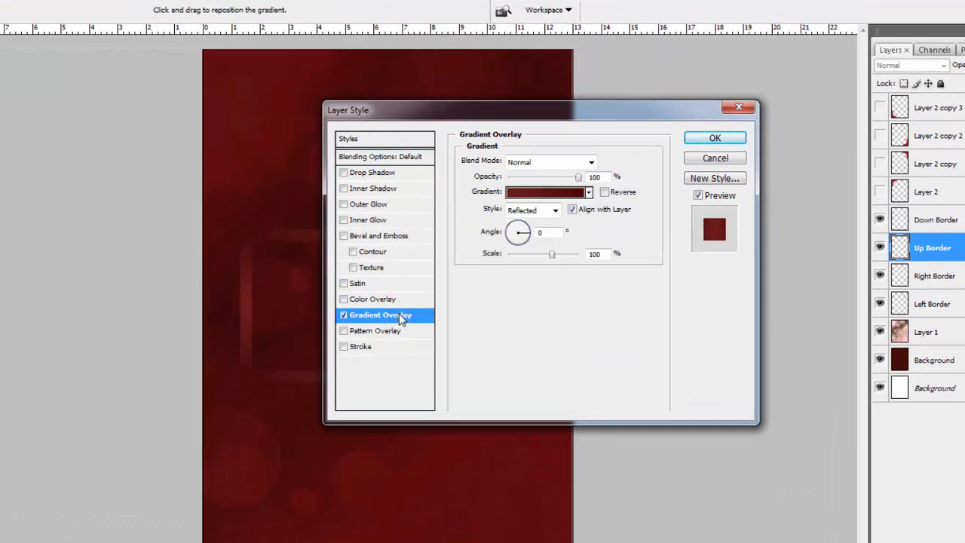
pyautogui.click(613, 193)
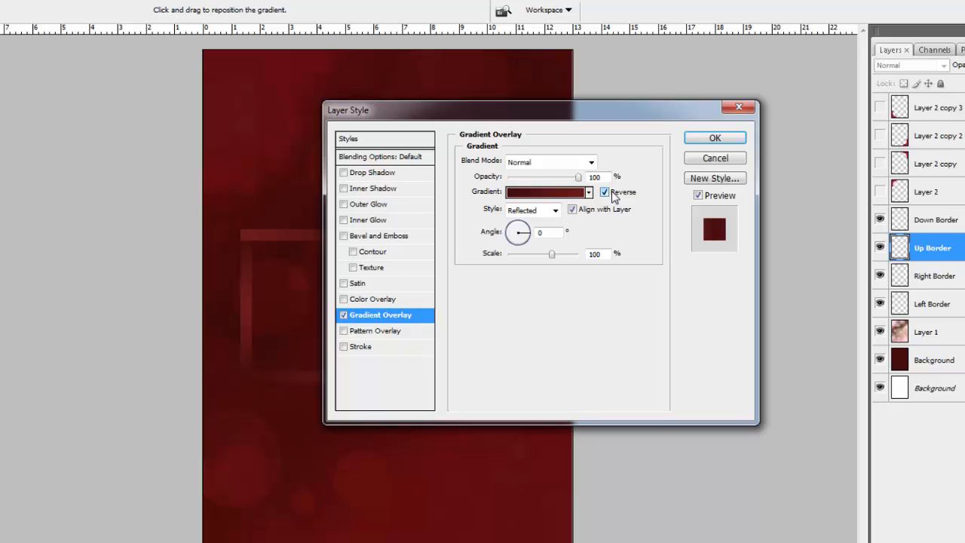
pyautogui.click(574, 210)
pyautogui.doubleClick(550, 232)
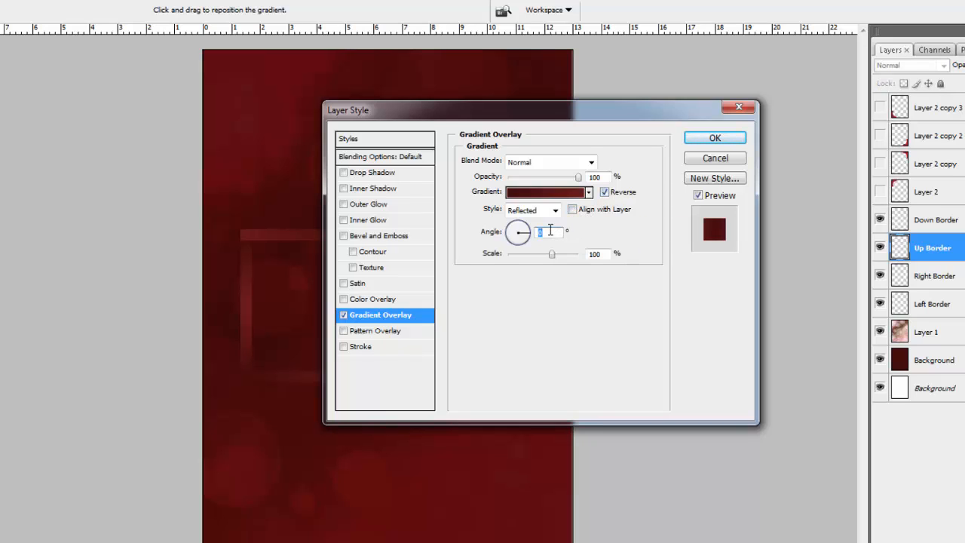
pyautogui.write('90')
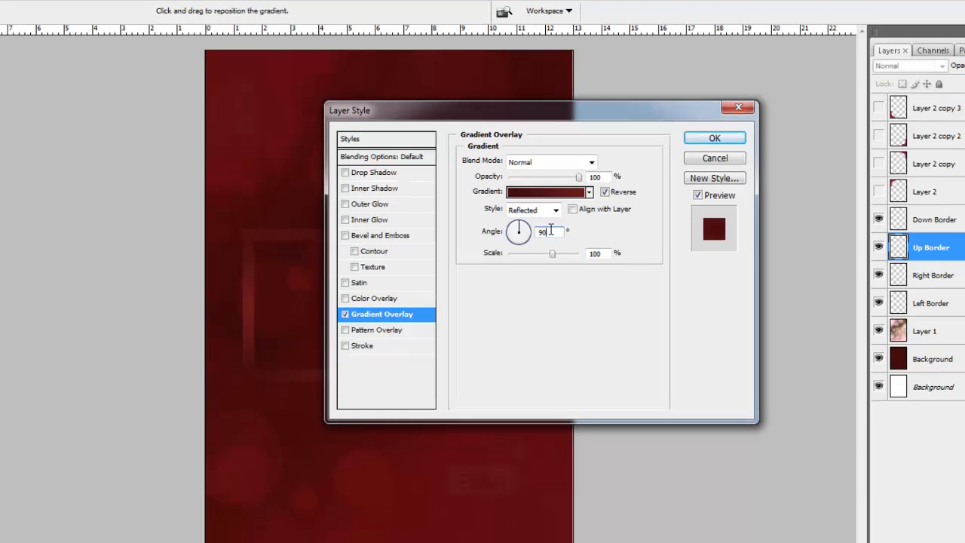
pyautogui.press('Return')
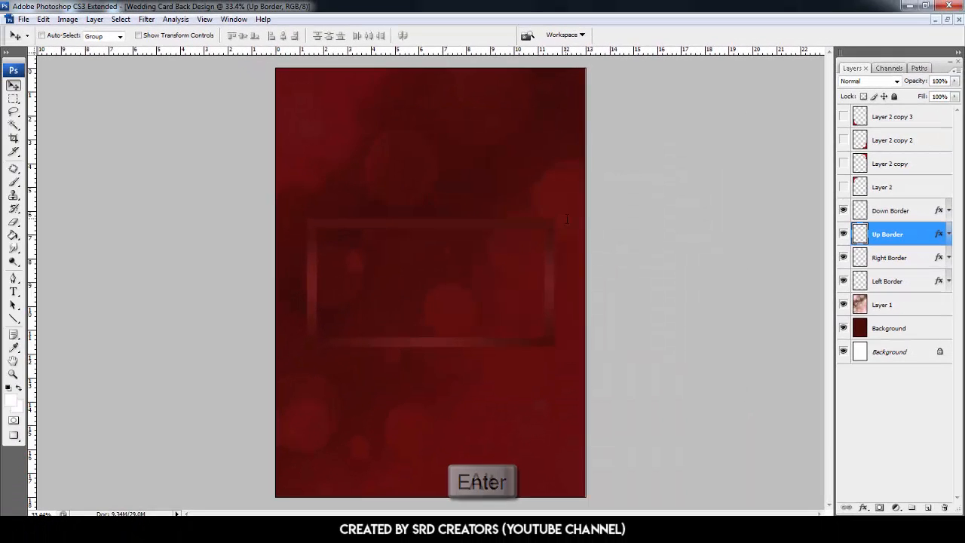
pyautogui.press('alt')
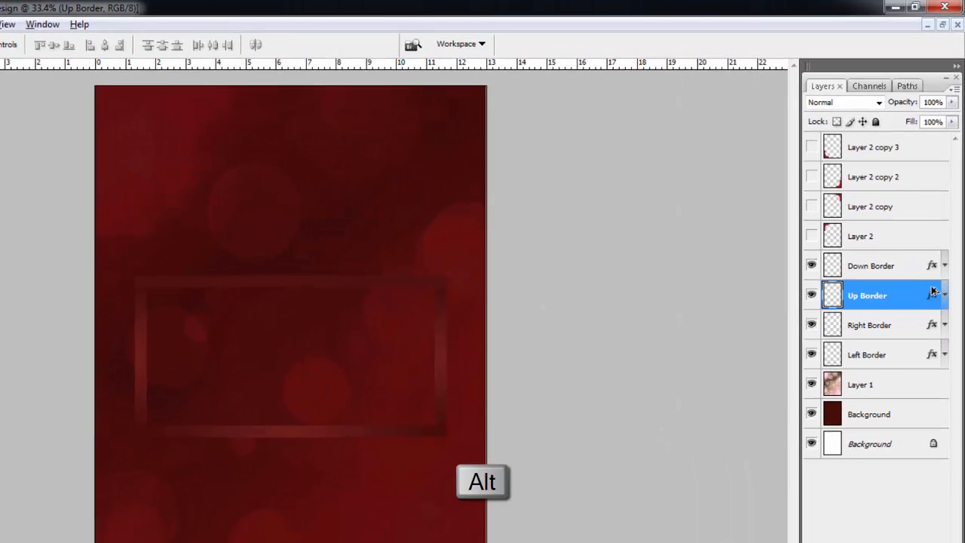
pyautogui.moveTo(933, 294); pyautogui.dragTo(928, 357)
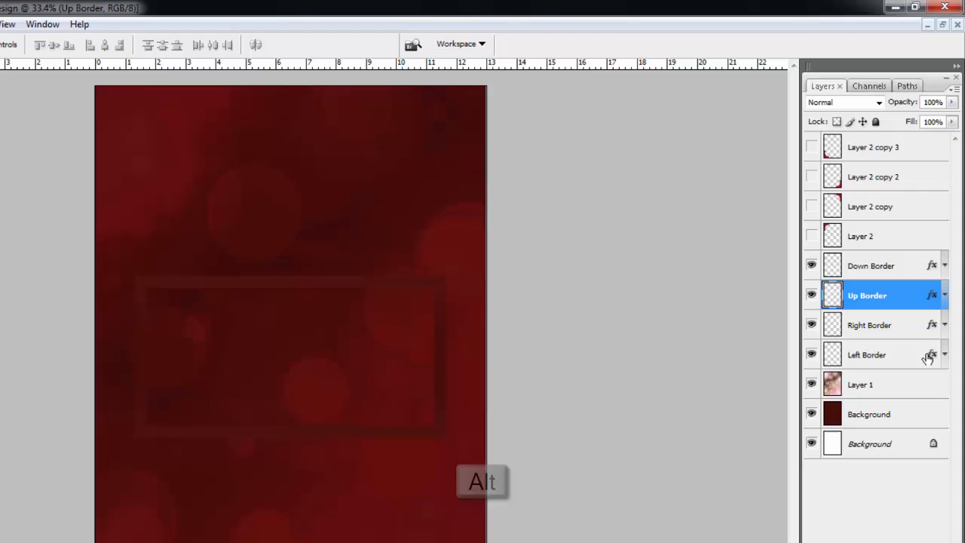
# - Show the Layer 2 roses, scale them to 36% in width and height, and move them onto the frame's upper-left corner
pyautogui.click(852, 241)
pyautogui.click(810, 236)
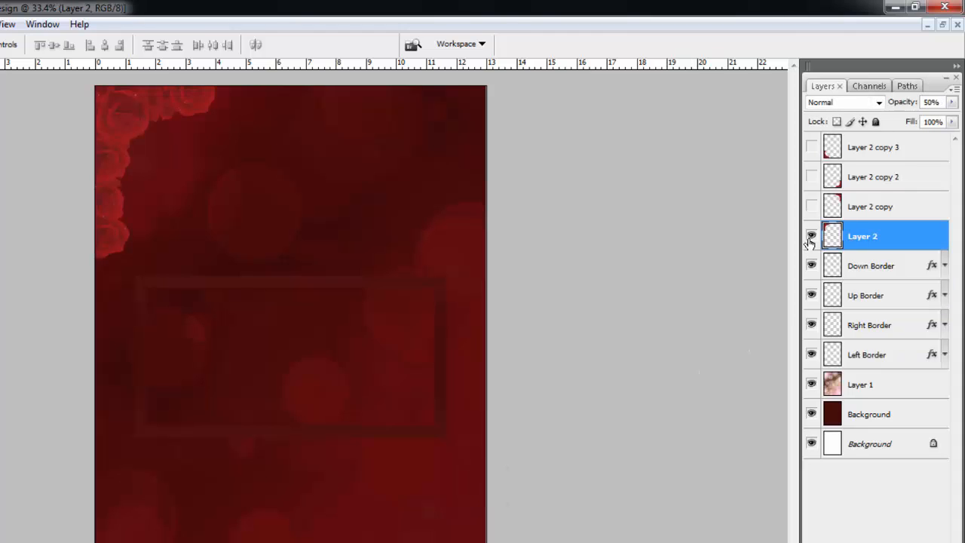
pyautogui.hotkey('ctrl', 't')
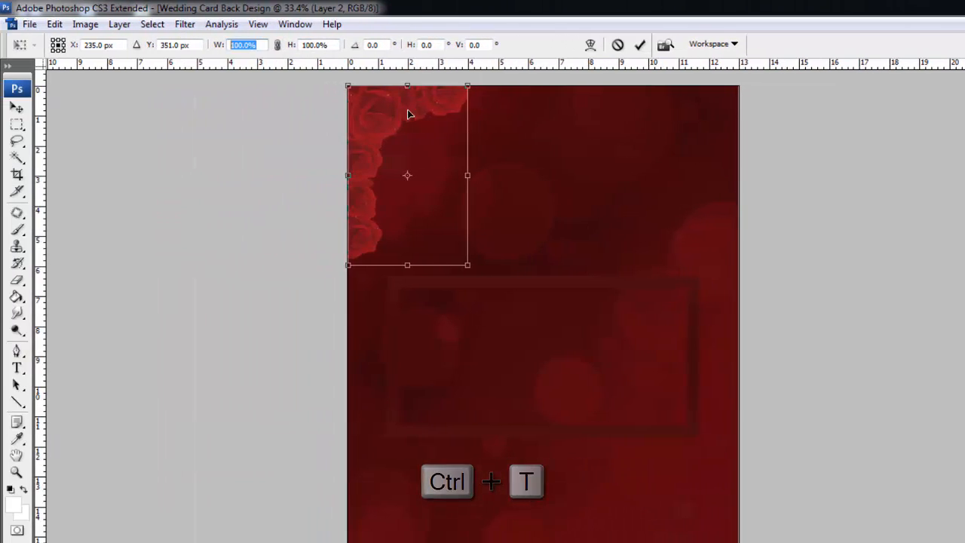
pyautogui.write('36')
pyautogui.press('Tab')
pyautogui.write('36')
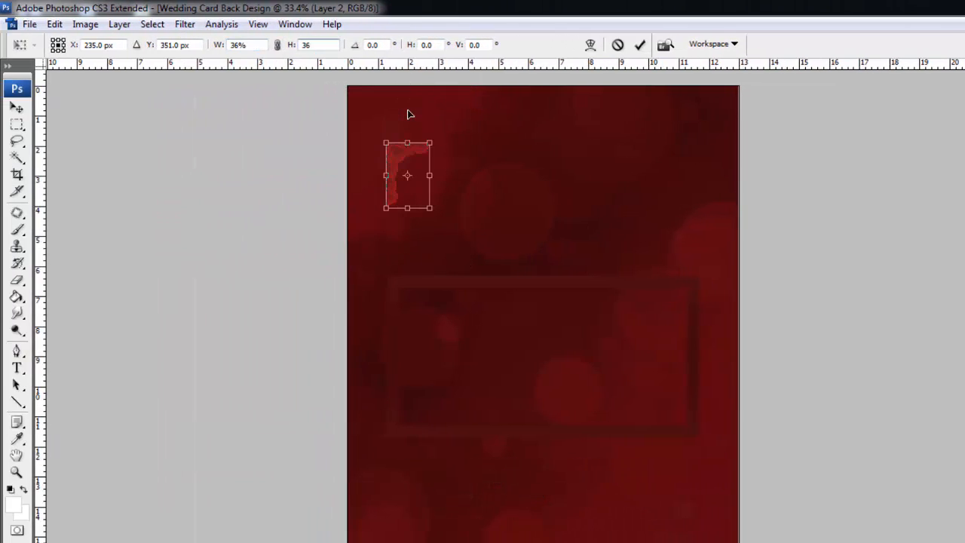
pyautogui.press('Return')
pyautogui.press('Return')
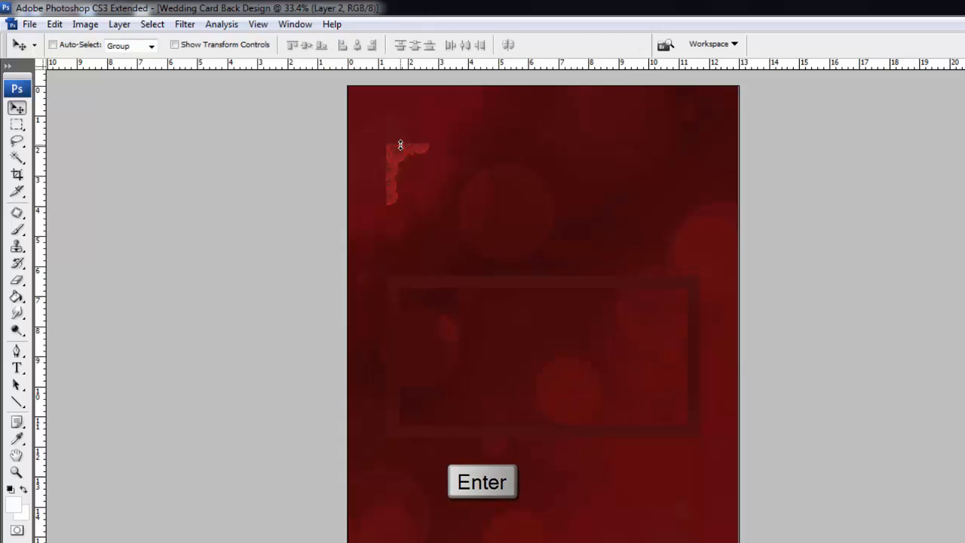
pyautogui.moveTo(406, 167); pyautogui.dragTo(410, 293)
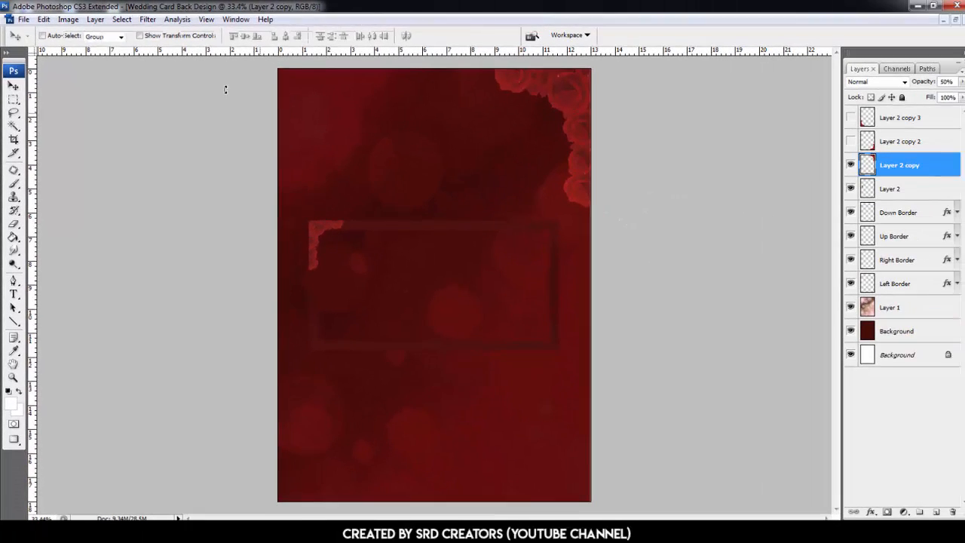
# - Scale the Layer 2 copy roses to 36% and move them down onto the frame's upper-right corner
pyautogui.hotkey('ctrl', 't')
pyautogui.write('351.0')
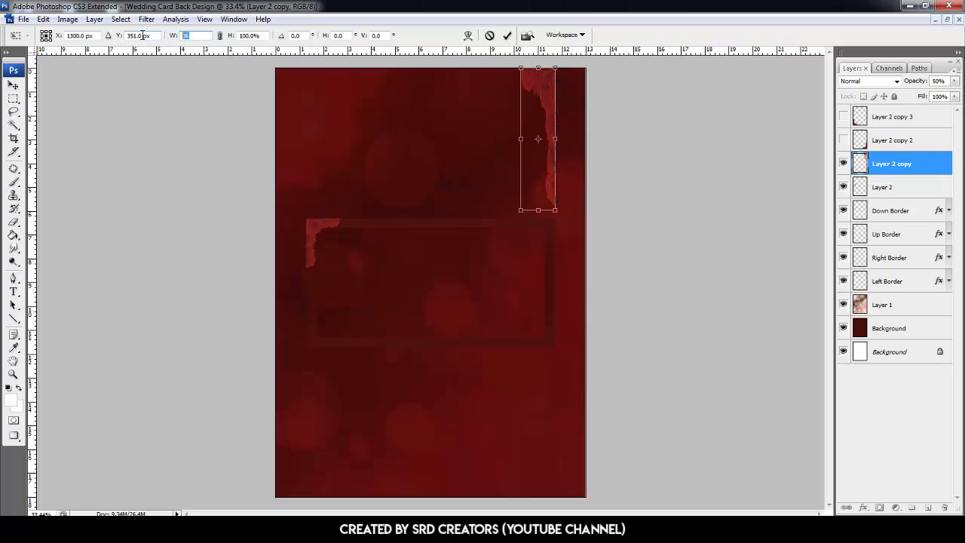
pyautogui.press('Tab')
pyautogui.write('35')
pyautogui.press('Return')
pyautogui.press('Return')
pyautogui.moveTo(544, 158); pyautogui.dragTo(543, 250)
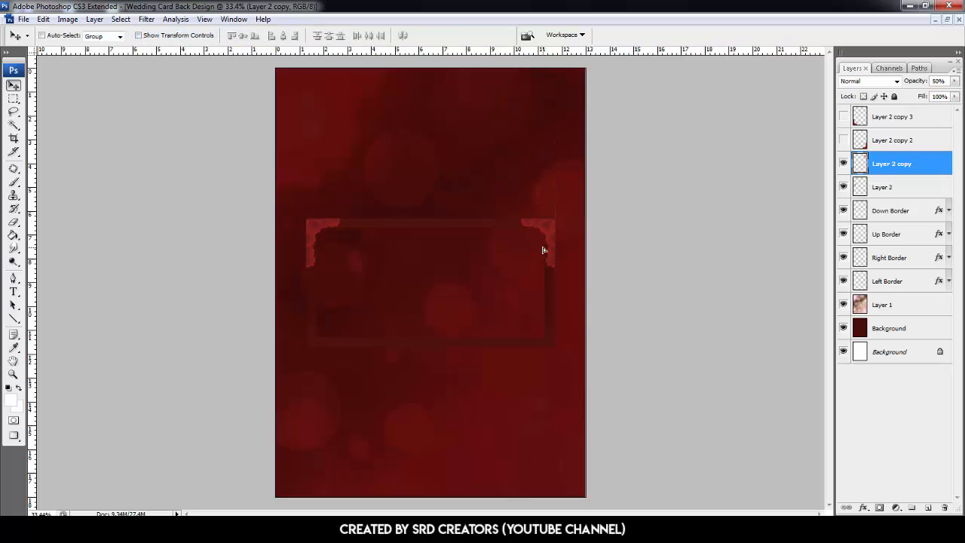
# - Show the Layer 2 copy 2 roses, scale them to 36%, and move them up onto the frame's lower-right corner
pyautogui.click(843, 142)
pyautogui.click(874, 142)
pyautogui.hotkey('ctrl', 't')
pyautogui.moveTo(179, 35); pyautogui.dragTo(206, 48)
pyautogui.write('36')
pyautogui.press('Tab')
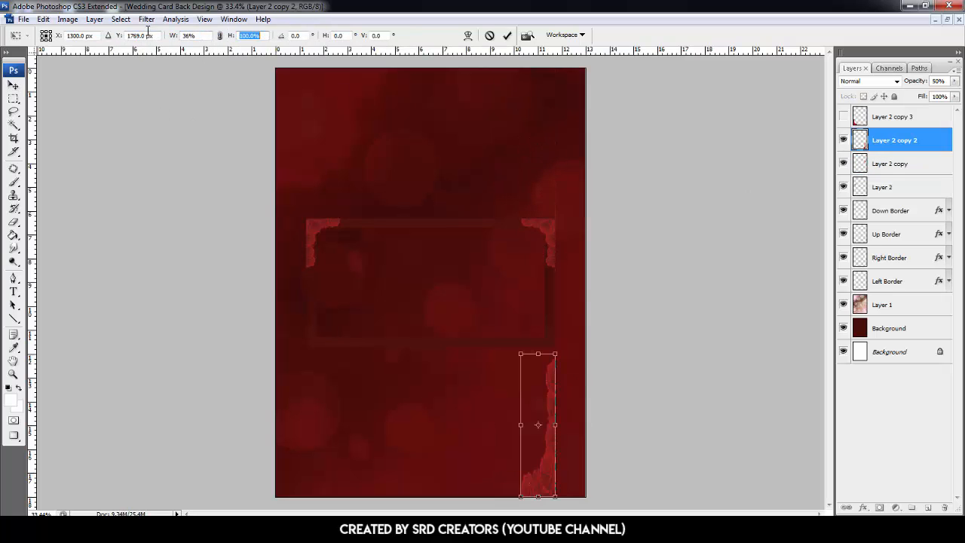
pyautogui.write('36')
pyautogui.press('Return')
pyautogui.press('Return')
pyautogui.moveTo(532, 425); pyautogui.dragTo(534, 322)
# - Show the Layer 2 copy 3 roses, scale them to 36%, and move them up onto the frame's lower-left corner
pyautogui.click(844, 117)
pyautogui.click(893, 117)
pyautogui.hotkey('ctrl', 't')
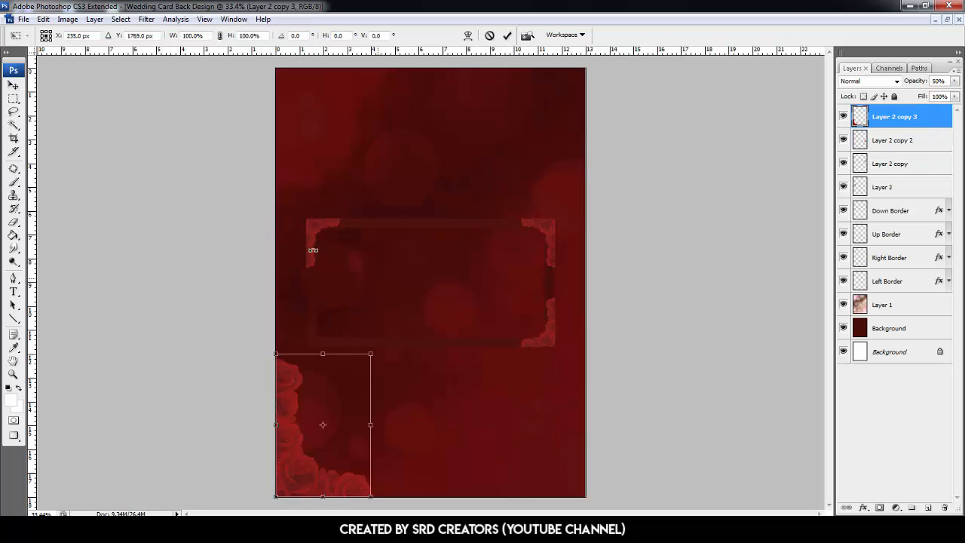
pyautogui.doubleClick(194, 35)
pyautogui.write('36')
pyautogui.press('Tab')
pyautogui.write('36')
pyautogui.press('Return')
pyautogui.press('Return')
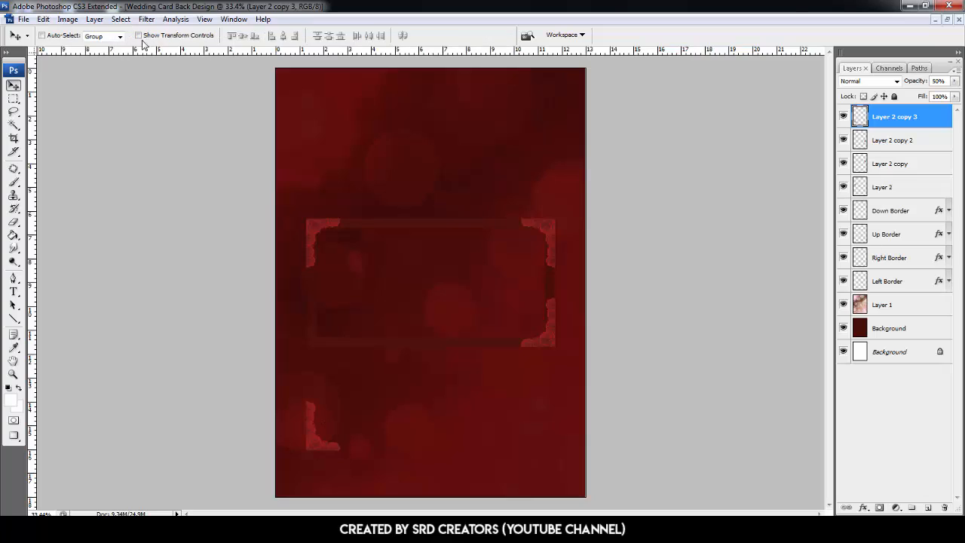
pyautogui.moveTo(339, 415); pyautogui.dragTo(362, 336)
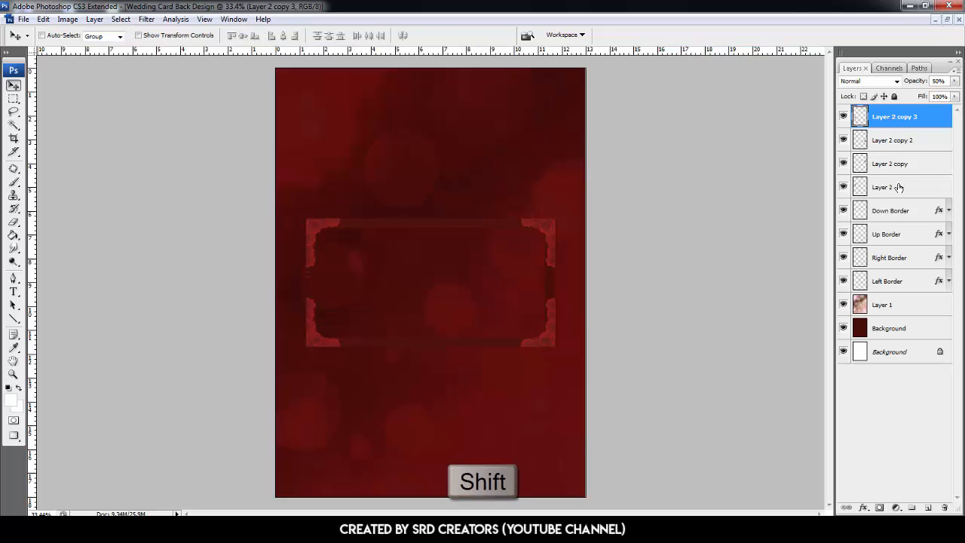
# - Group all border and corner rose layers and rotate the group by -5°
pyautogui.keyDown('shift'); pyautogui.click(906, 284); pyautogui.keyUp('shift')
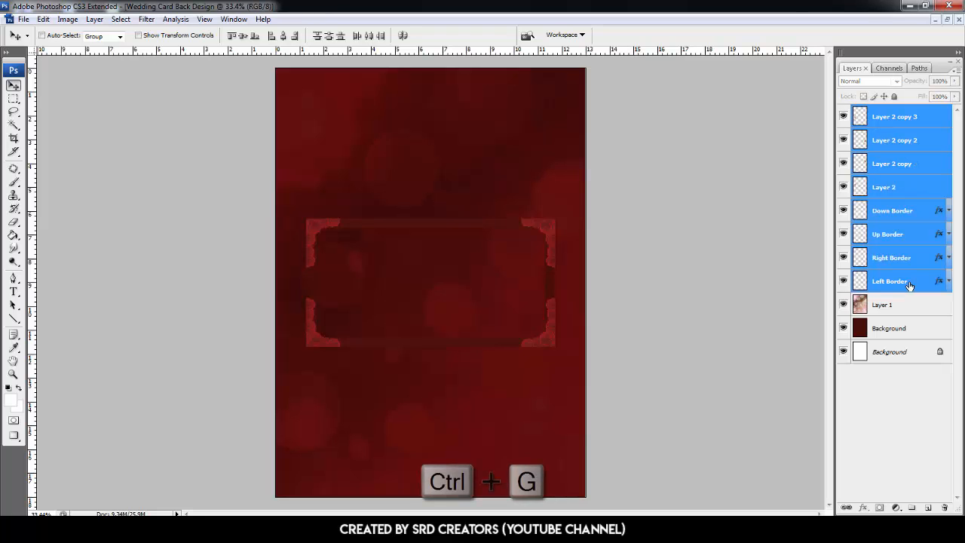
pyautogui.hotkey('ctrl', 'g')
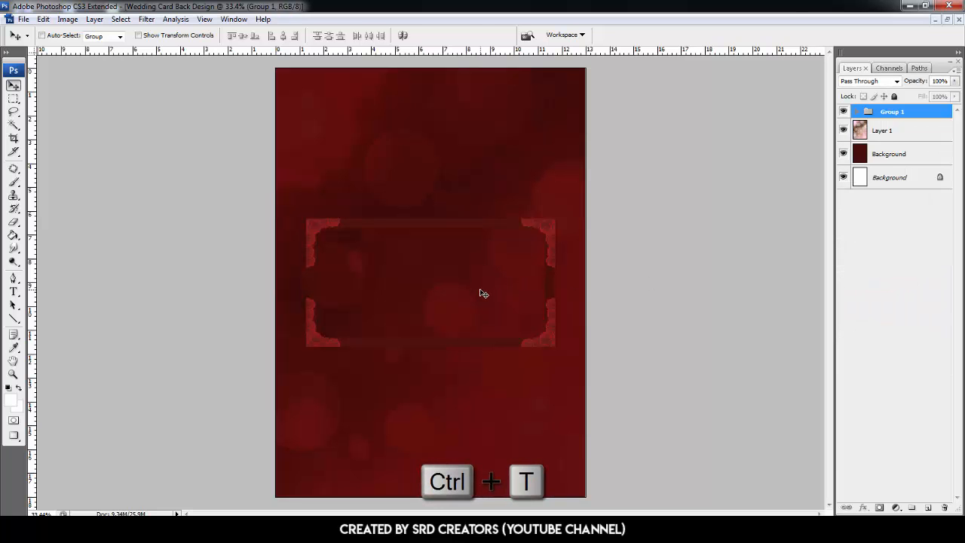
pyautogui.hotkey('ctrl', 't')
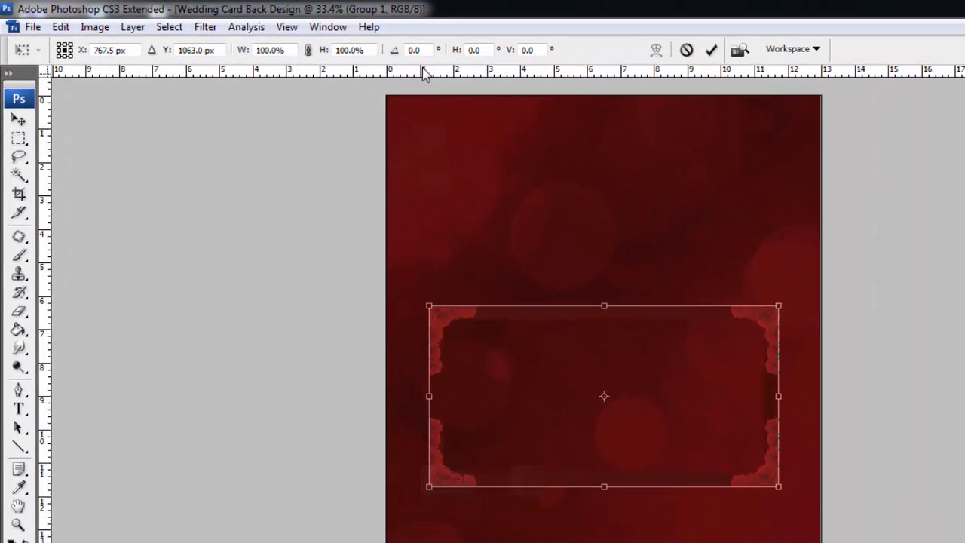
pyautogui.click(427, 53)
pyautogui.write('-5')
pyautogui.press('Return')
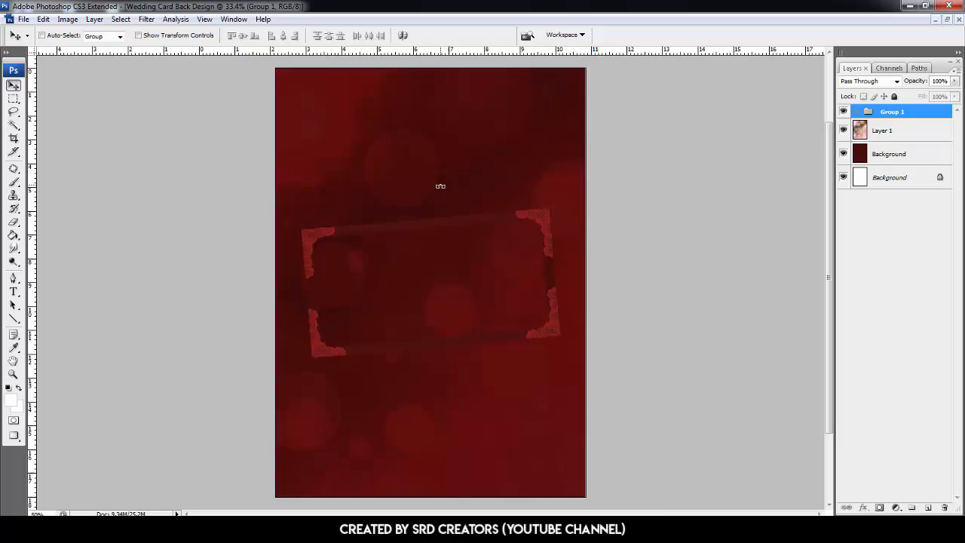
pyautogui.hotkey('ctrl', '+')
pyautogui.hotkey('ctrl', '+')
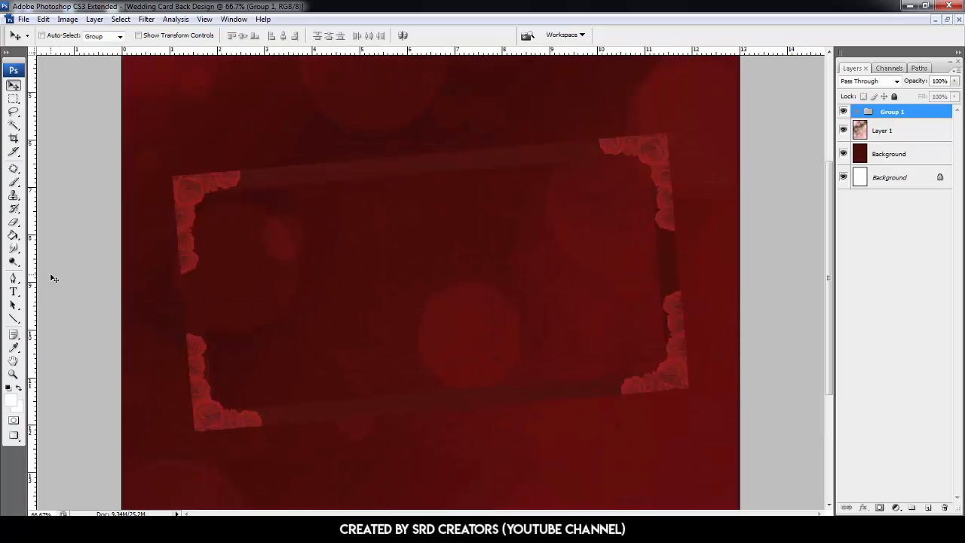
# - Add the white text "Save the Date" inside the tilted frame in the Fake Serif font at 60 pt
pyautogui.click(13, 292)
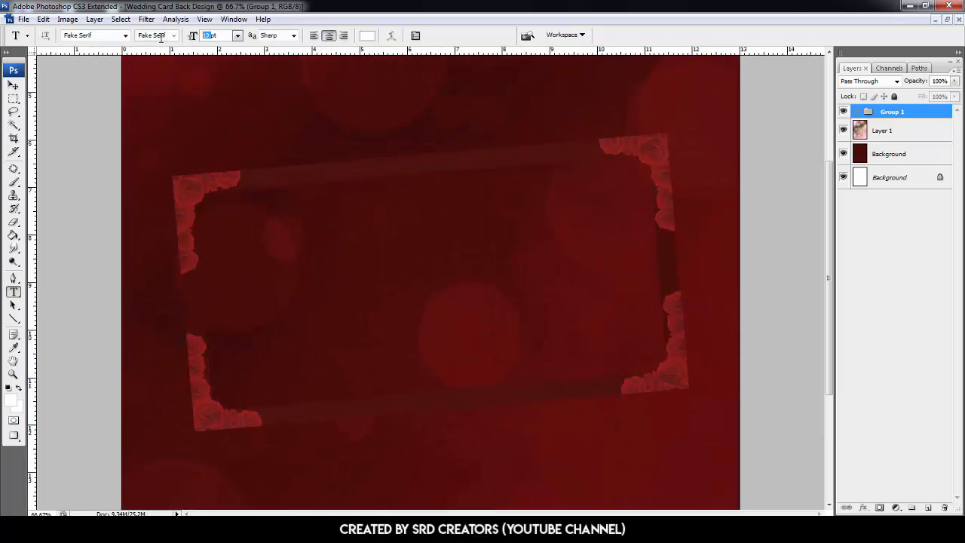
pyautogui.write('0')
pyautogui.press('Tab')
pyautogui.click(394, 254)
pyautogui.write('Save the ')
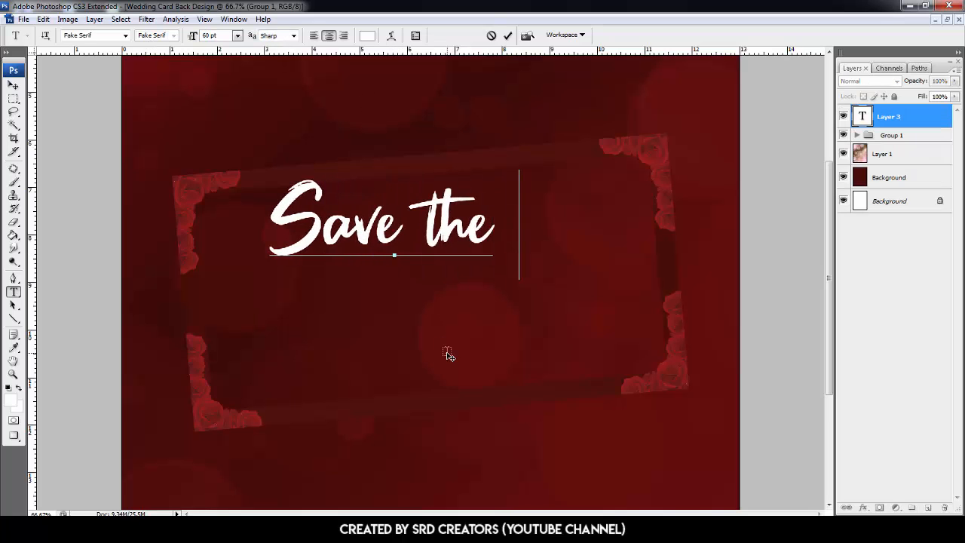
pyautogui.write('Date')
pyautogui.hotkey('ctrl', 'a')
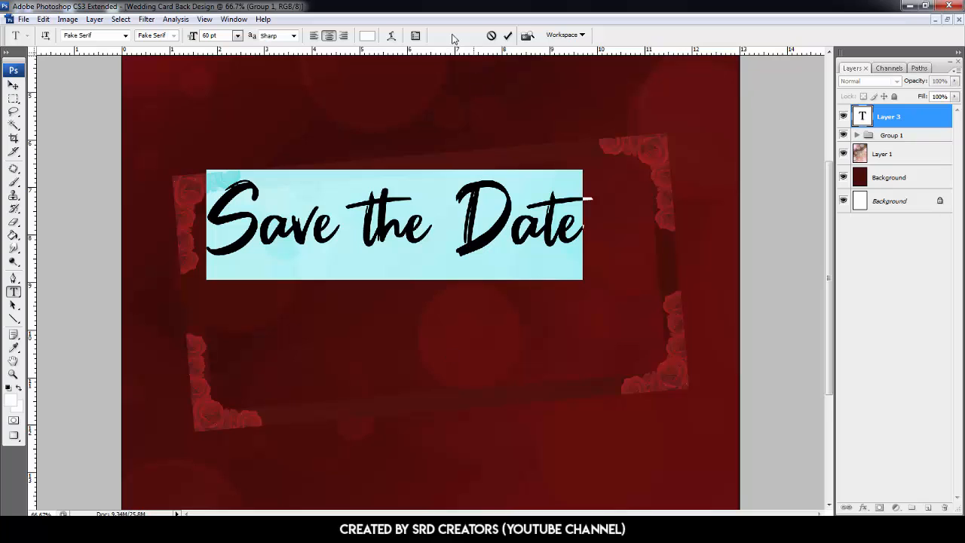
pyautogui.click(416, 36)
pyautogui.press('Return')
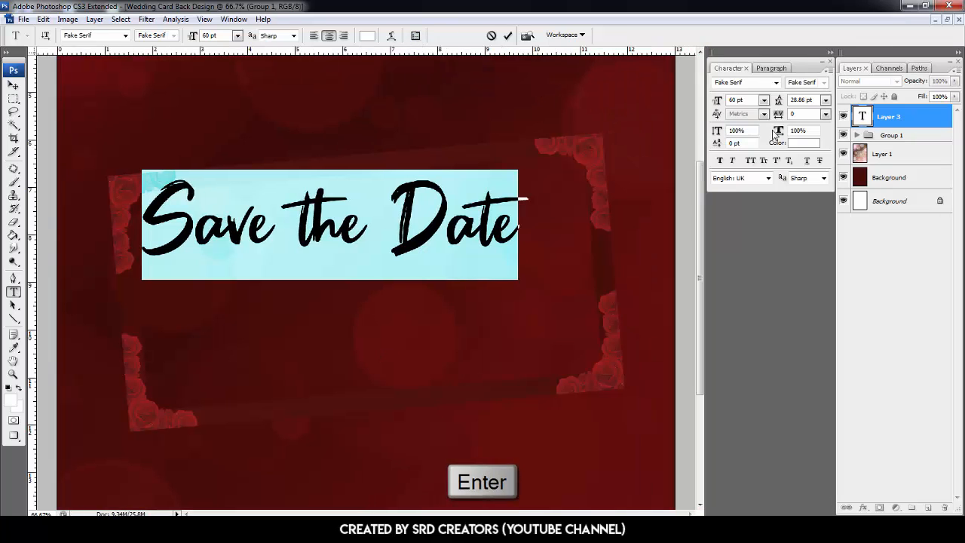
pyautogui.hotkey('ctrl', 'a')
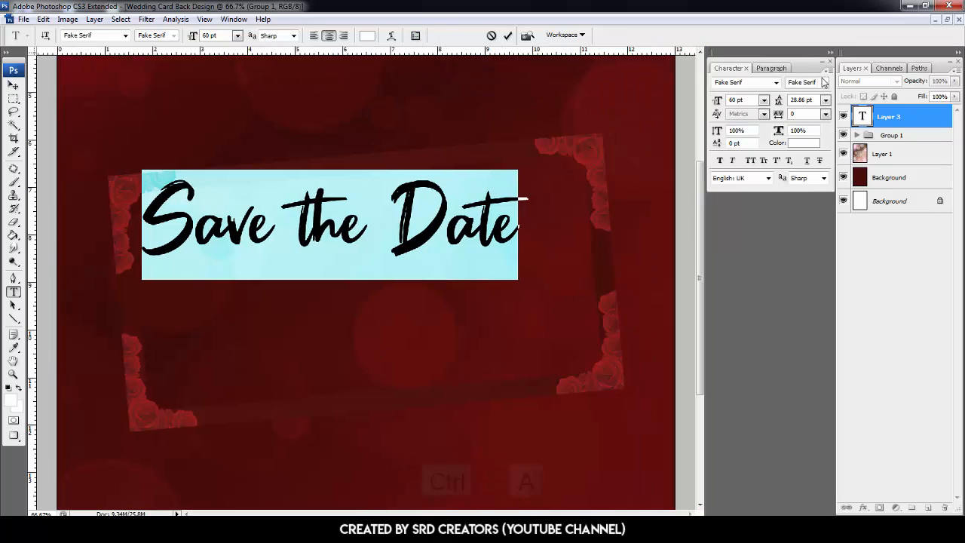
pyautogui.click(829, 63)
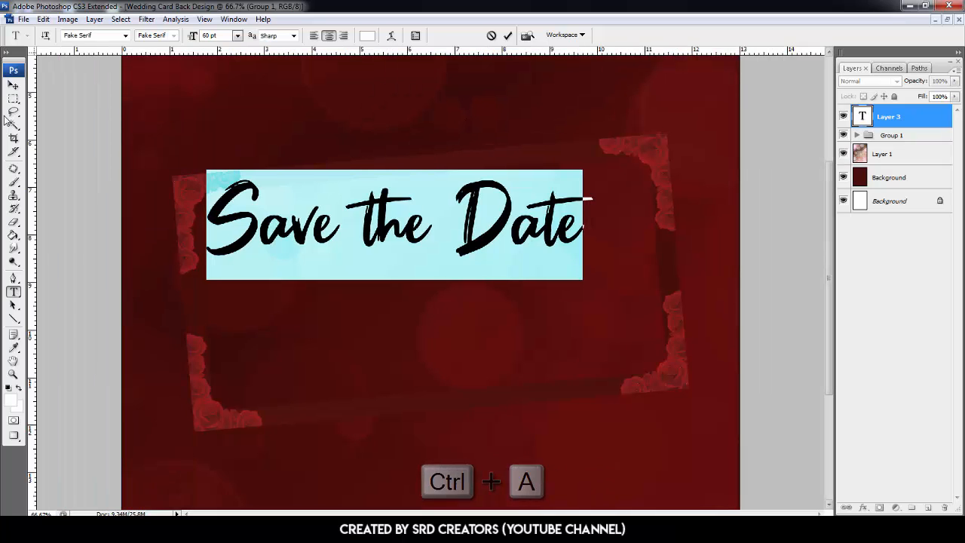
# - Center the "Save the Date" text horizontally and vertically on the canvas
pyautogui.click(13, 85)
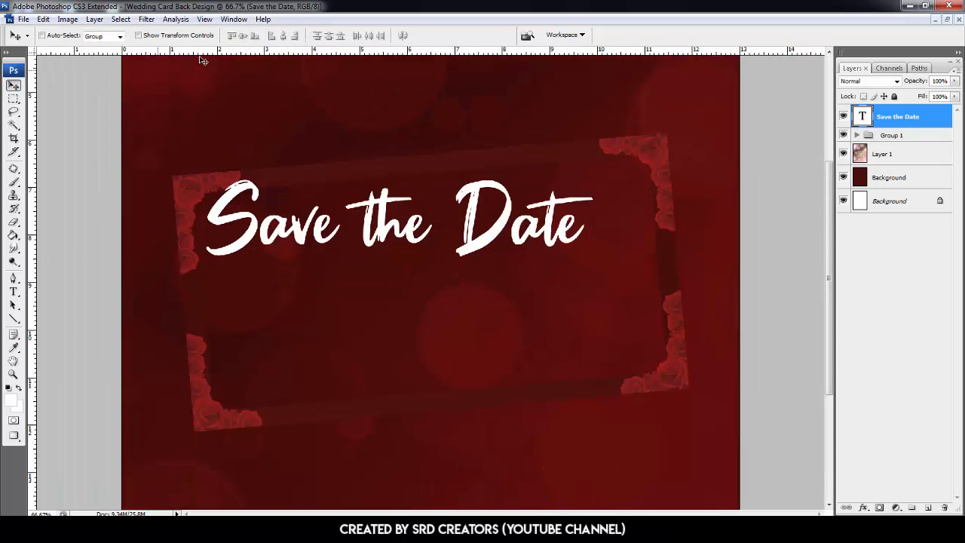
pyautogui.hotkey('ctrl', 'a')
pyautogui.click(242, 36)
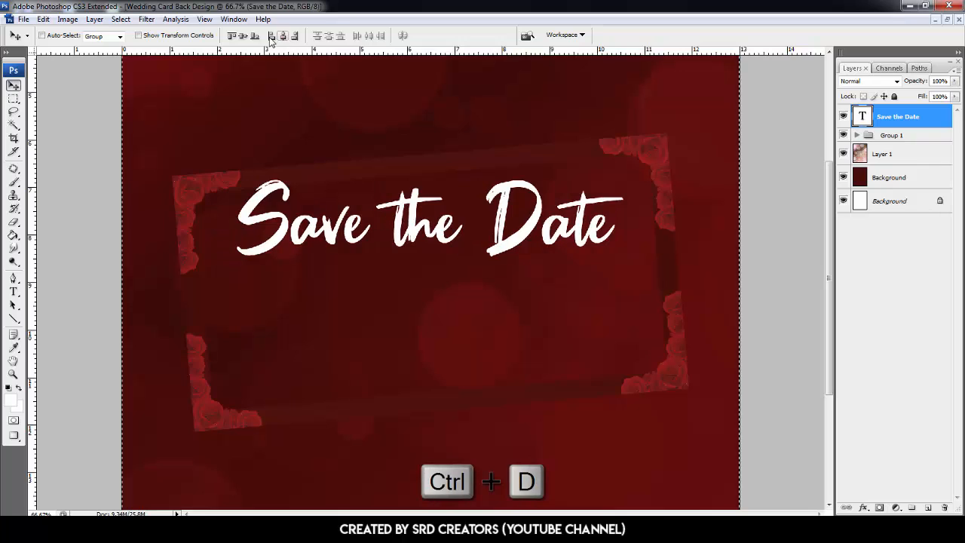
pyautogui.click(243, 37)
pyautogui.hotkey('ctrl', 'd')
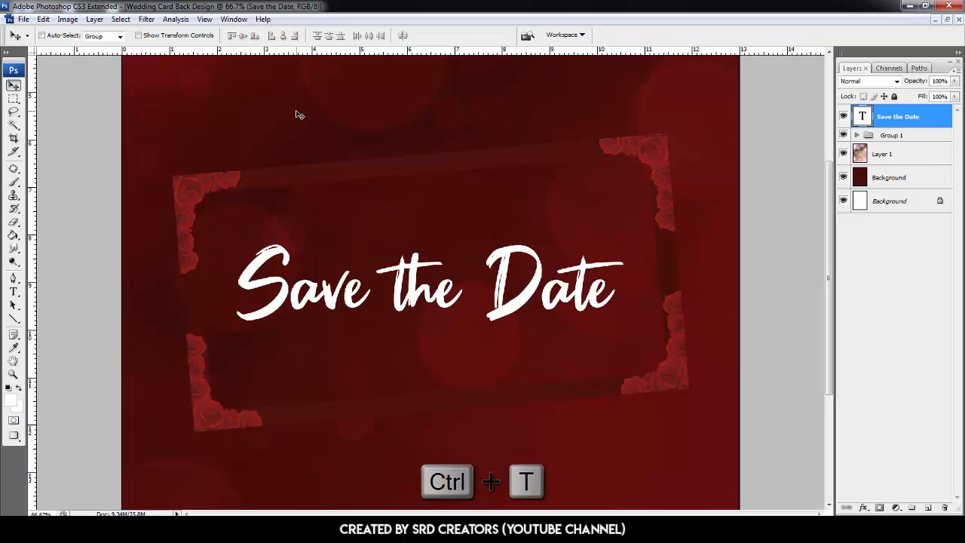
# - Rotate the "Save the Date" text by -5°
pyautogui.hotkey('ctrl', 't')
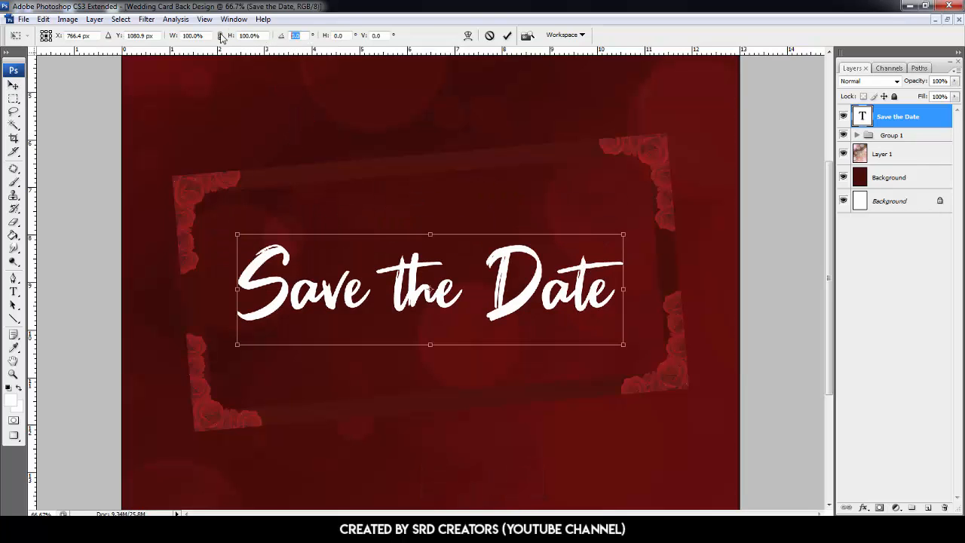
pyautogui.write('-5')
pyautogui.press('Return')
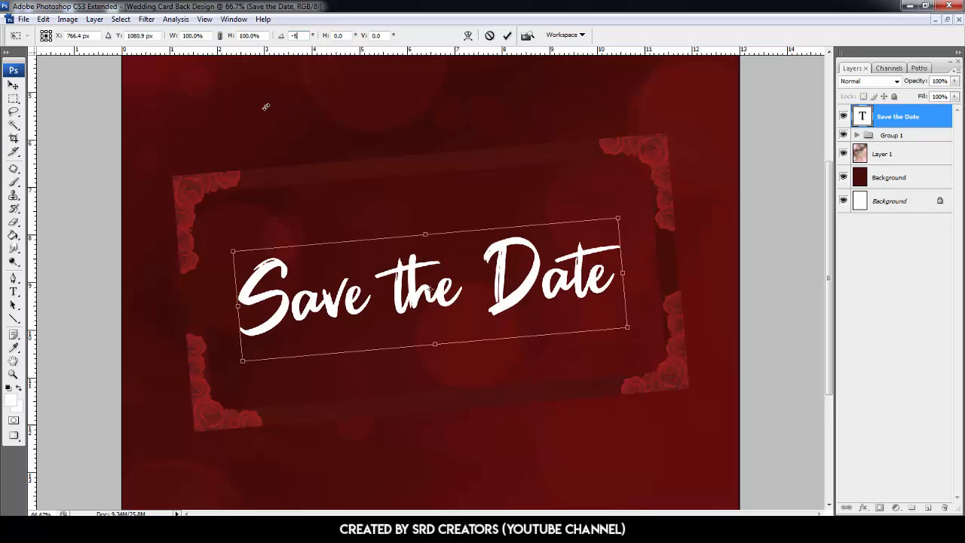
pyautogui.press('Return')
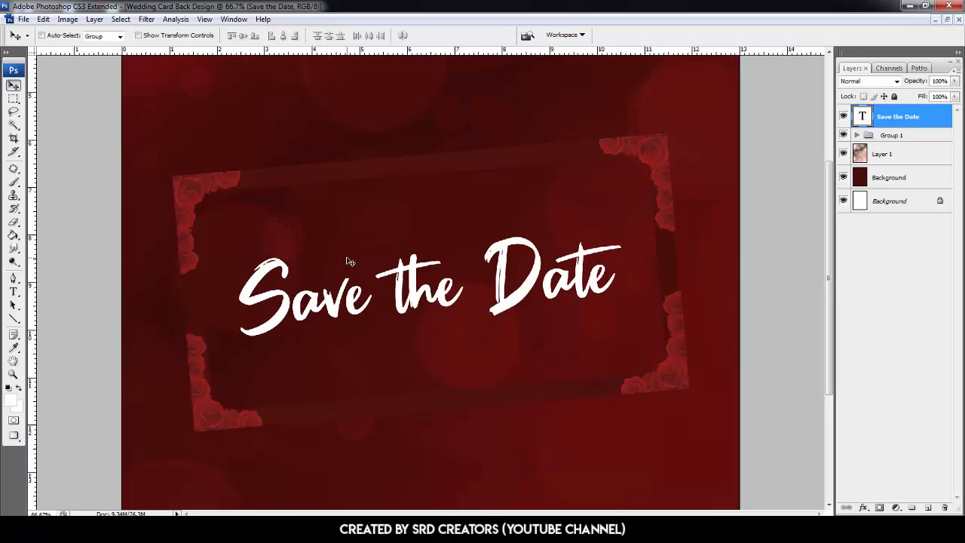
# - Add the date text "01.01.2021" below "Save the Date" in Arial Regular at 12 pt
pyautogui.click(13, 290)
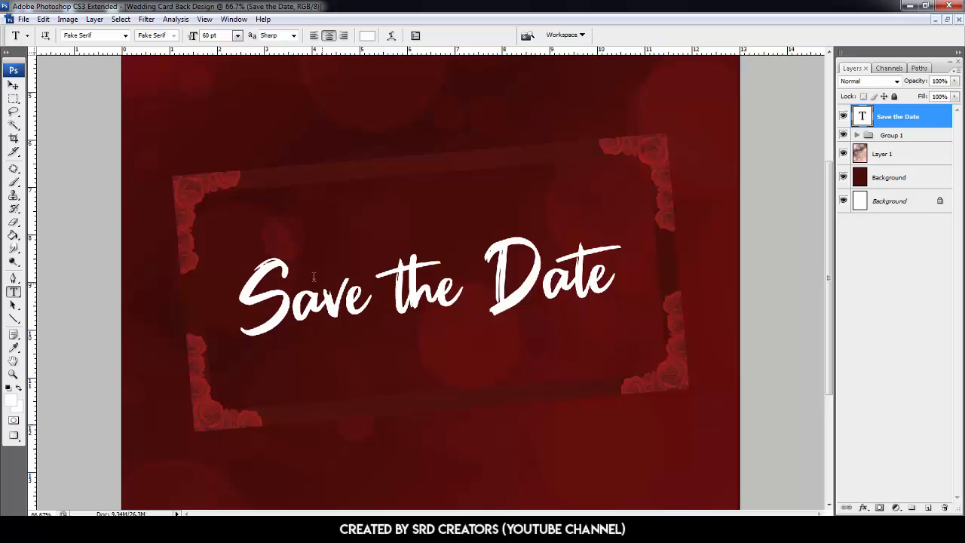
pyautogui.click(433, 356)
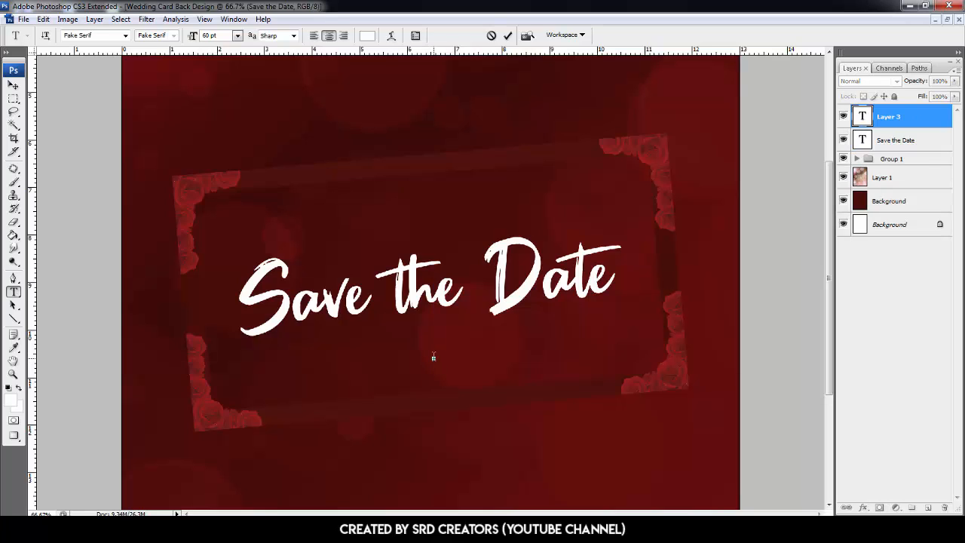
pyautogui.click(100, 35)
pyautogui.write('Ar')
pyautogui.press('Return')
pyautogui.click(223, 36)
pyautogui.write('12')
pyautogui.write('01.01.2021')
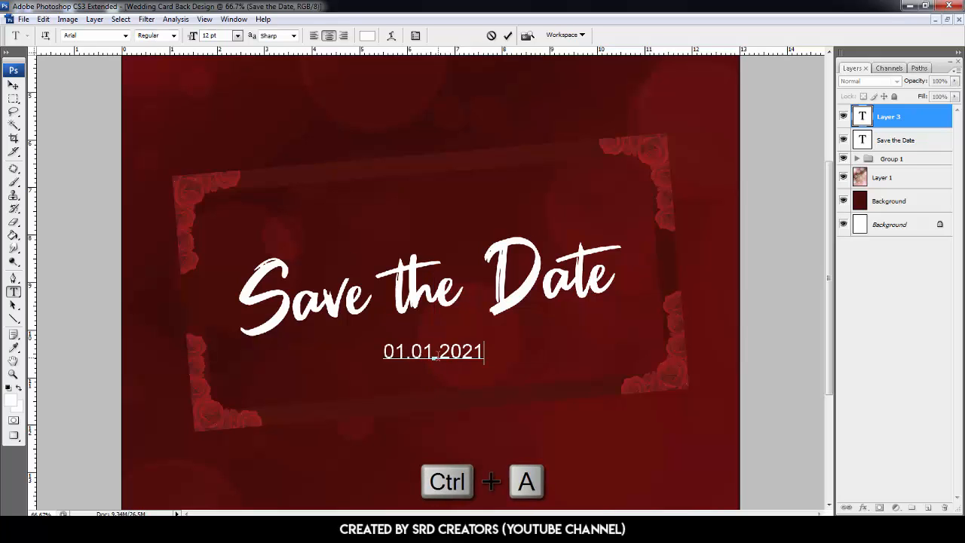
# - Set the tracking of the whole date text to 80
pyautogui.hotkey('ctrl', 'a')
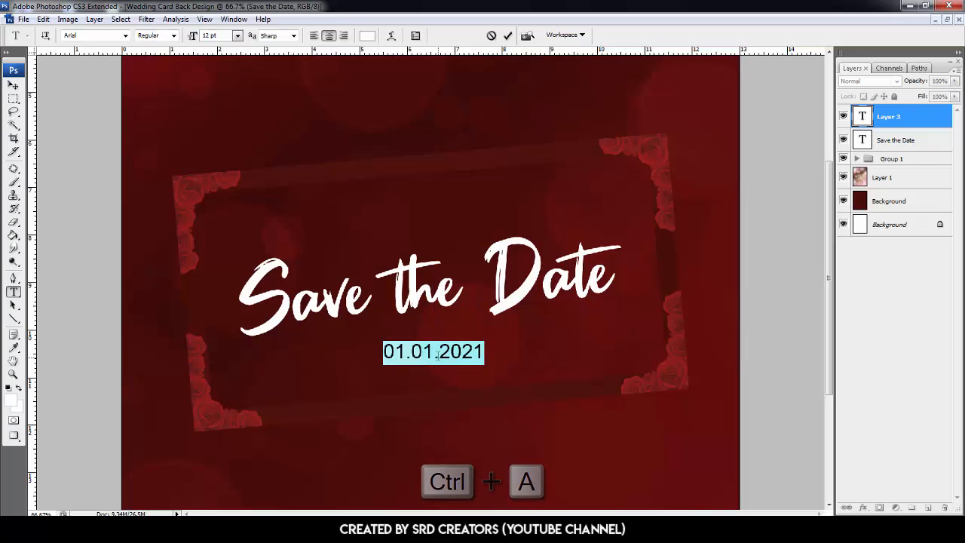
pyautogui.click(419, 35)
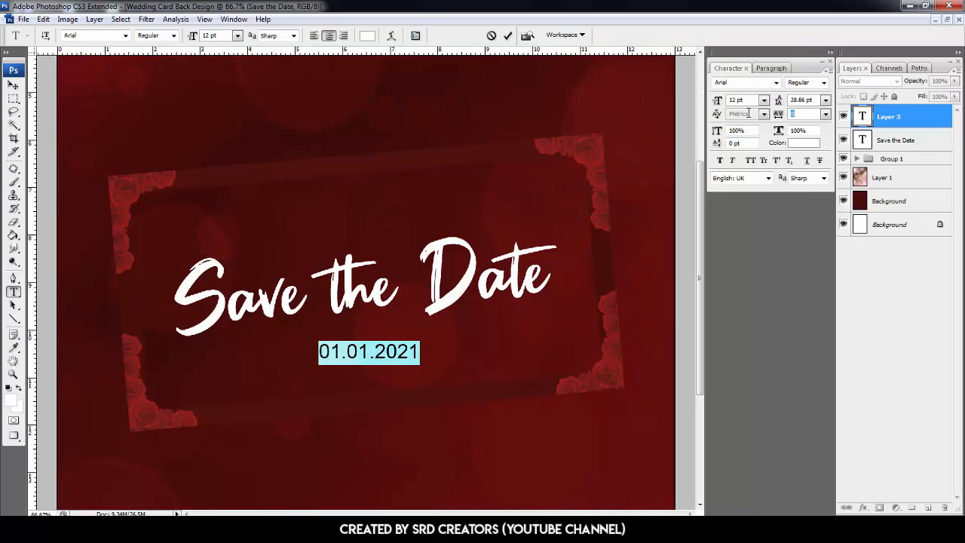
pyautogui.write('80')
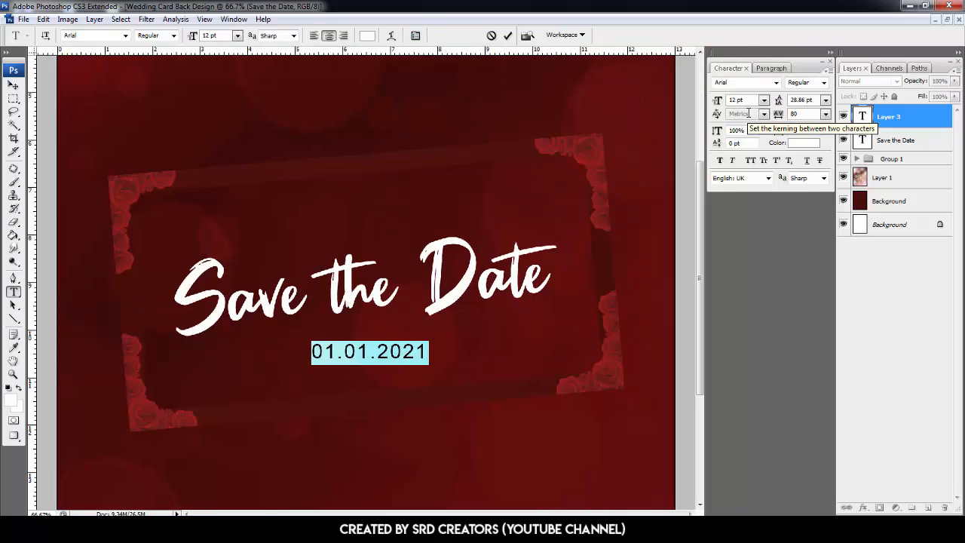
pyautogui.hotkey('ctrl', 't')
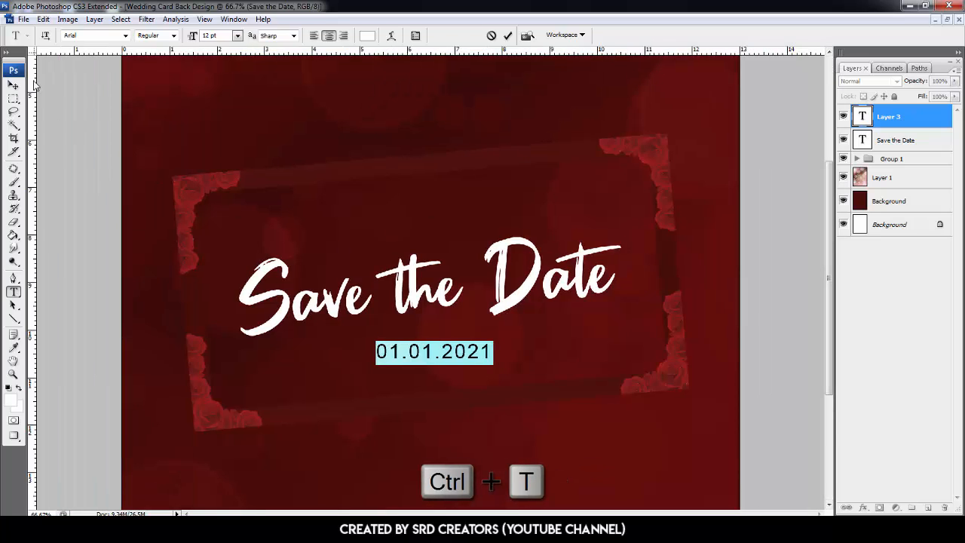
# - Rotate the date text by -5° and center it horizontally on the canvas
pyautogui.hotkey('ctrl', 't')
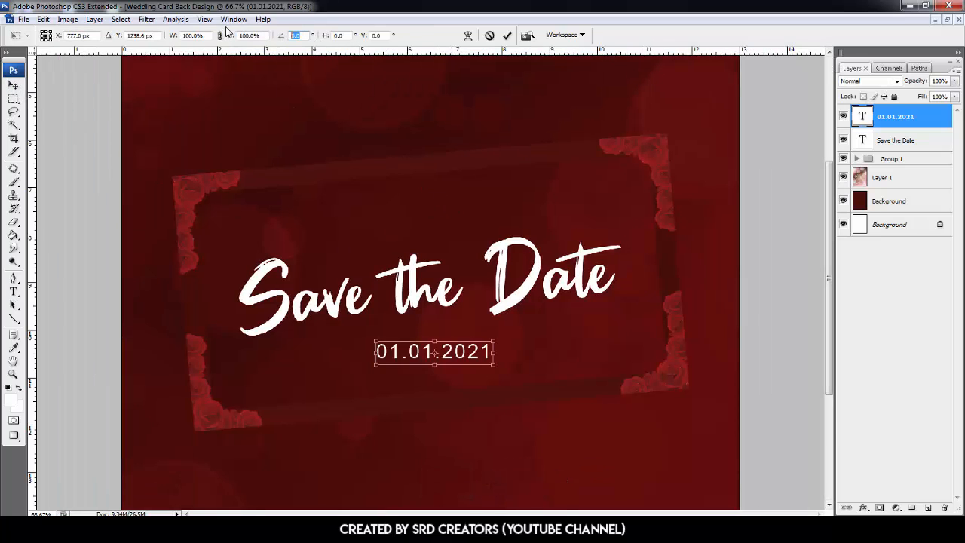
pyautogui.write('-5')
pyautogui.press('Return')
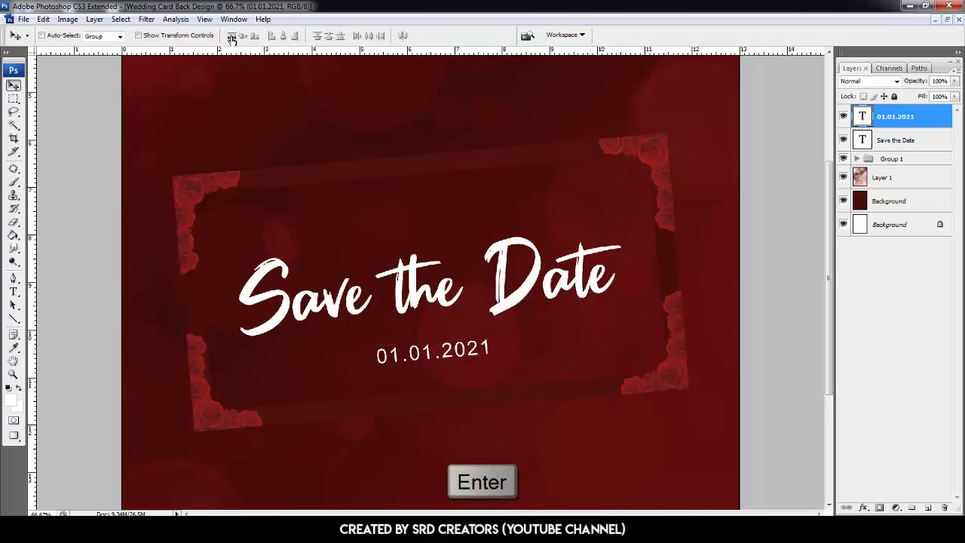
pyautogui.press('ctrl')
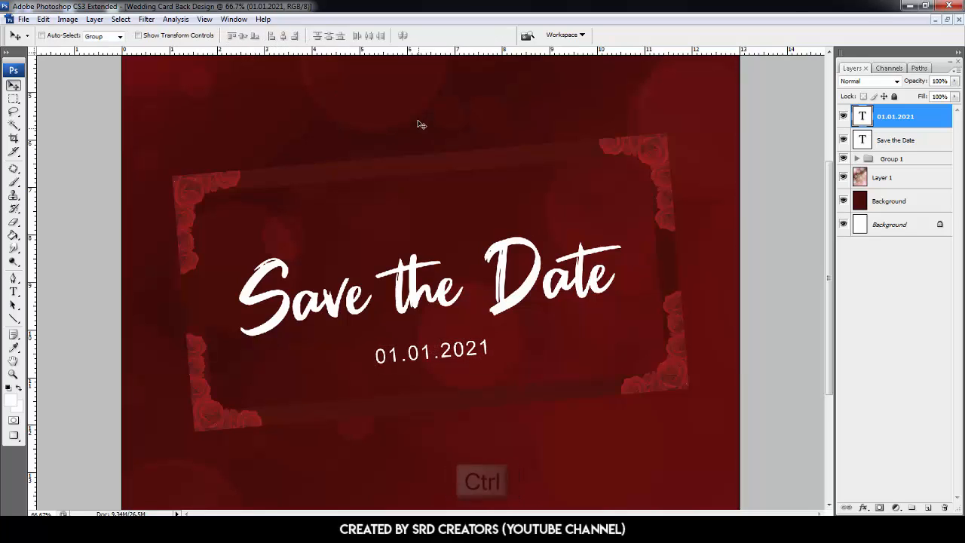
# - Group the "Save the Date" and date text layers and center the group vertically on the canvas
pyautogui.keyDown('ctrl'); pyautogui.click(902, 142); pyautogui.keyUp('ctrl')
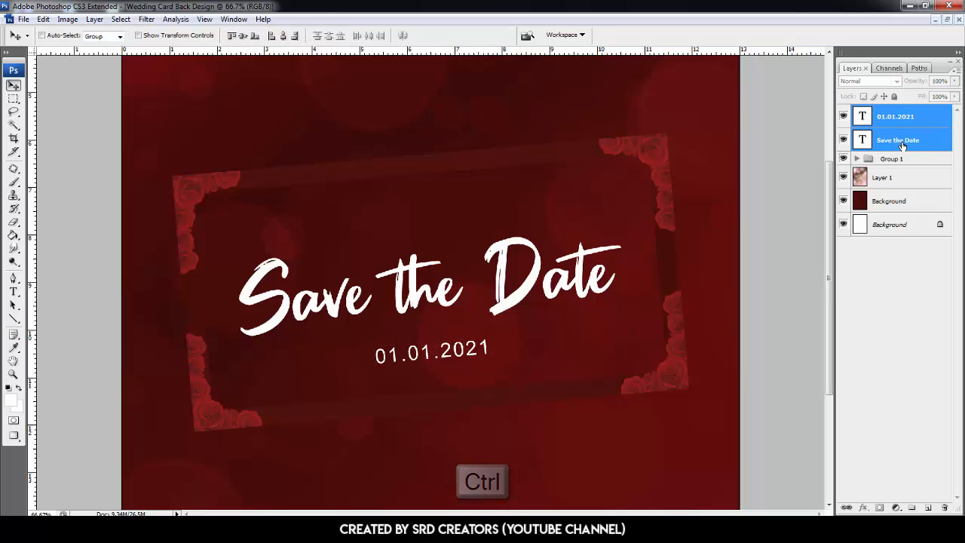
pyautogui.hotkey('ctrl', 'g')
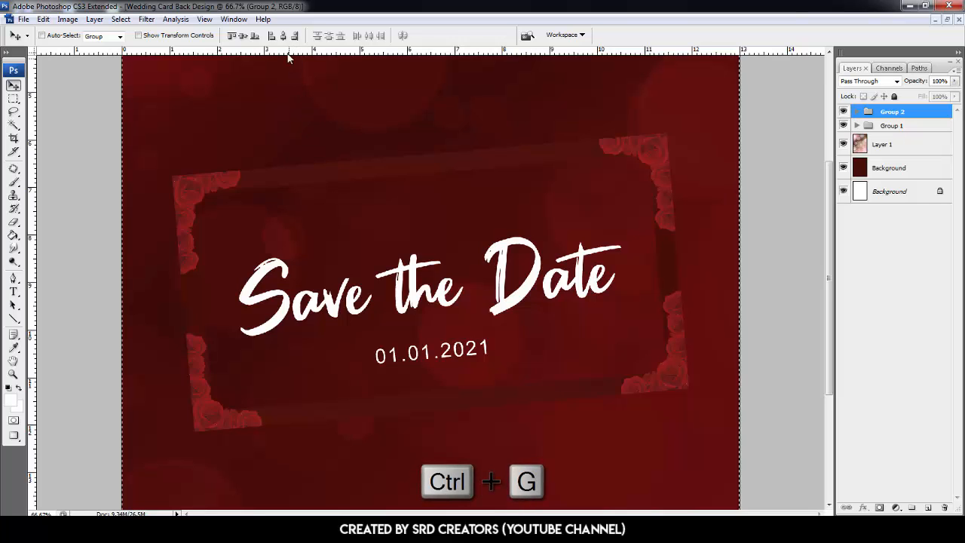
pyautogui.hotkey('ctrl', 'a')
pyautogui.click(244, 38)
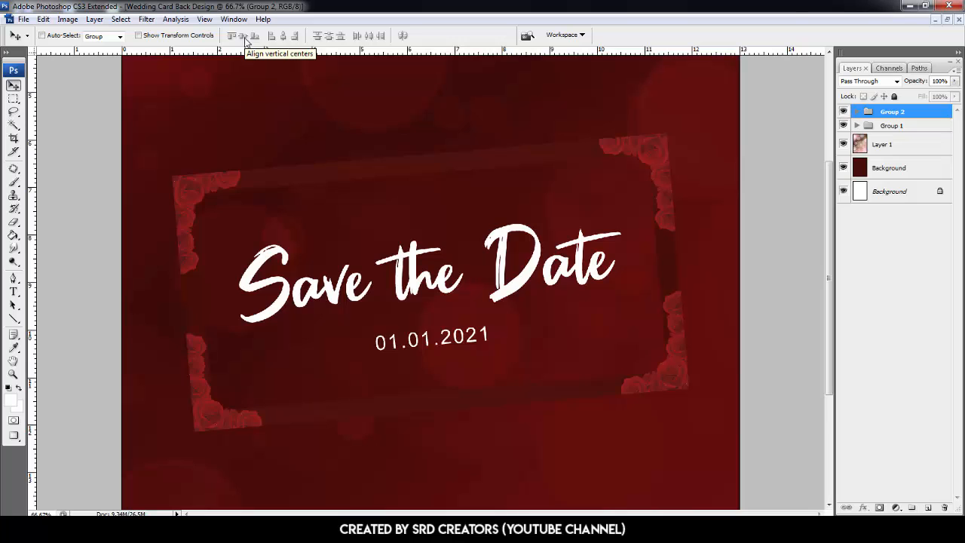
# - Copy the "Groom & Bride" text from the front card design into the back design
pyautogui.hotkey('ctrl', '0')
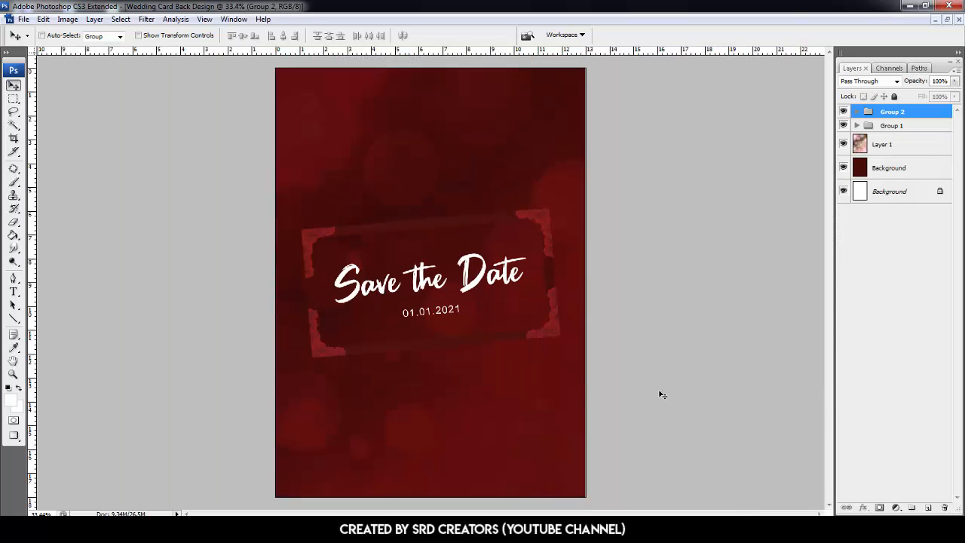
pyautogui.click(946, 19)
pyautogui.moveTo(392, 64); pyautogui.dragTo(666, 58)
pyautogui.click(76, 508)
pyautogui.moveTo(671, 285); pyautogui.dragTo(456, 149)
pyautogui.click(789, 58)
pyautogui.click(562, 58)
# - Resize the "Groom & Bride" text to 48.75 pt above the frame and center it horizontally on the canvas
pyautogui.hotkey('ctrl', 't')
pyautogui.moveTo(486, 77); pyautogui.dragTo(466, 113)
pyautogui.press('Return')
pyautogui.hotkey('ctrl', 'a')
pyautogui.click(282, 35)
pyautogui.hotkey('ctrl', 'd')
pyautogui.press('t')
pyautogui.click(427, 123)
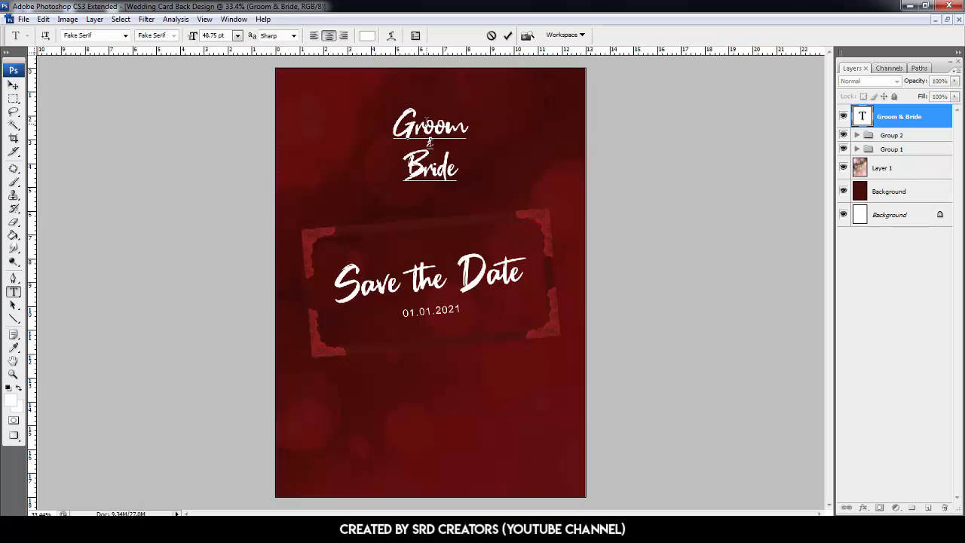
pyautogui.hotkey('ctrl', 'Return')
pyautogui.press('v')
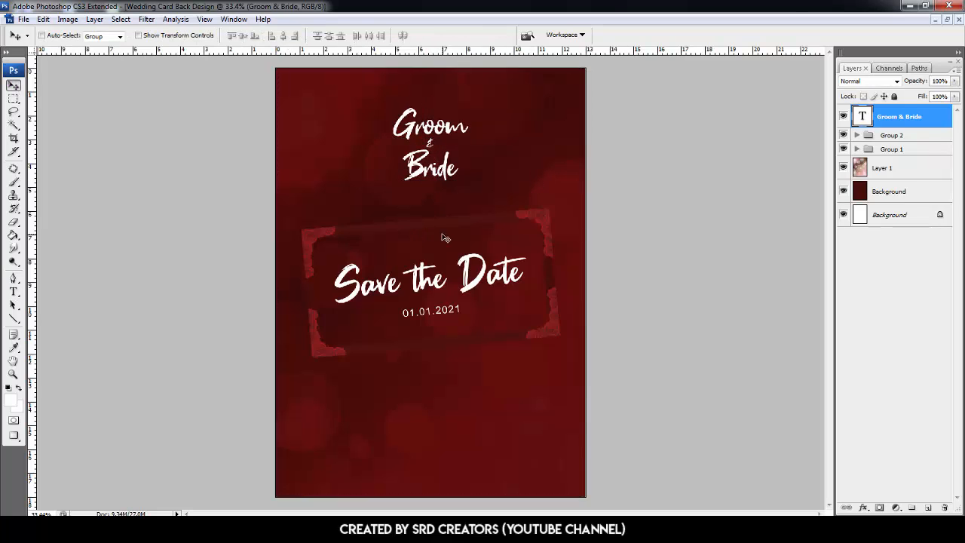
# - Add the text "To" followed by an underscore line below the frame in Arial Regular at 10 pt
pyautogui.press('t')
pyautogui.click(336, 423)
pyautogui.click(94, 35)
pyautogui.write('arial')
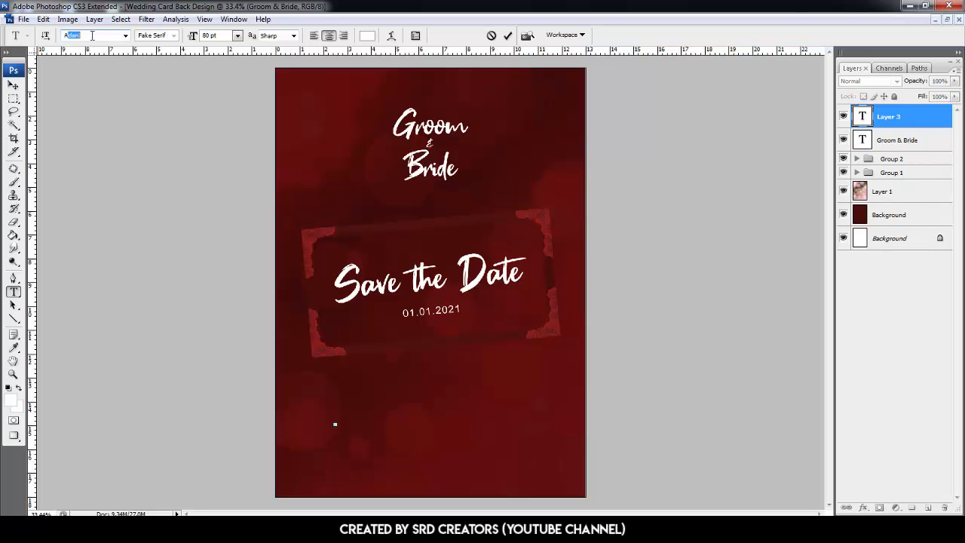
pyautogui.press('Tab')
pyautogui.press('Tab')
pyautogui.write('10')
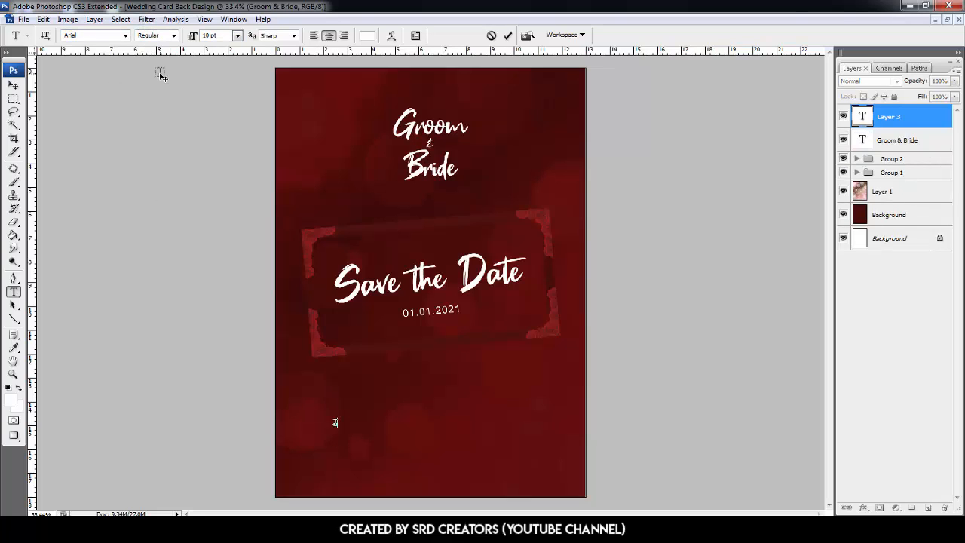
pyautogui.write('To ___________________________')
# - Center the "To" text line horizontally on the canvas
pyautogui.click(14, 85)
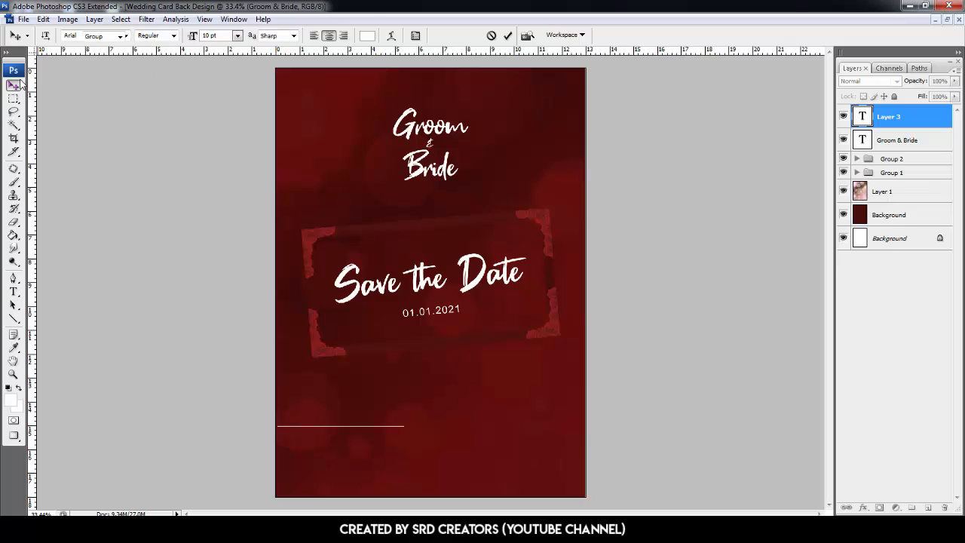
pyautogui.hotkey('ctrl', 'a')
pyautogui.click(283, 36)
pyautogui.hotkey('ctrl', 'd')
pyautogui.press('t')
pyautogui.click(412, 426)
pyautogui.click(15, 86)
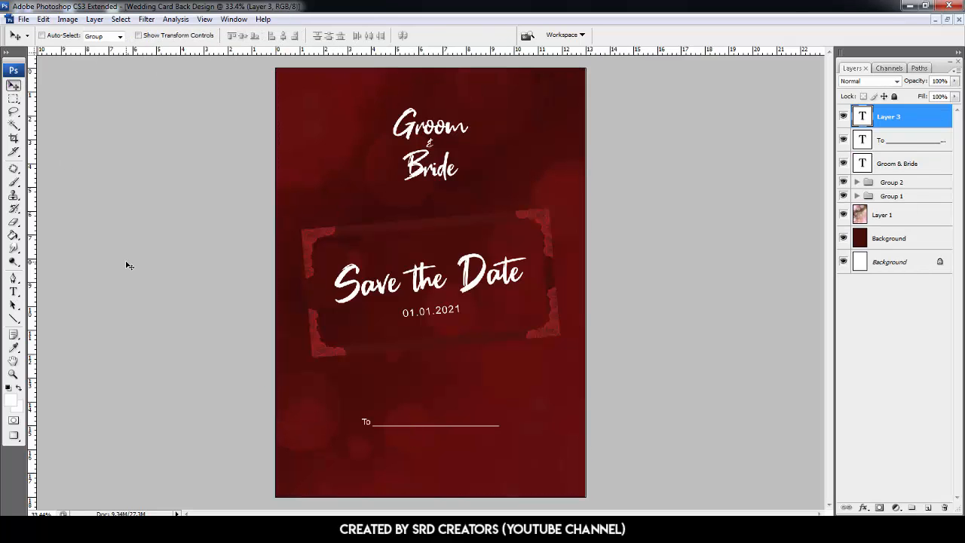
pyautogui.hotkey('ctrl', 'z')
# - Lengthen the underscore line after "To" so the recipient line spans most of the card's width
pyautogui.press('t')
pyautogui.click(365, 422)
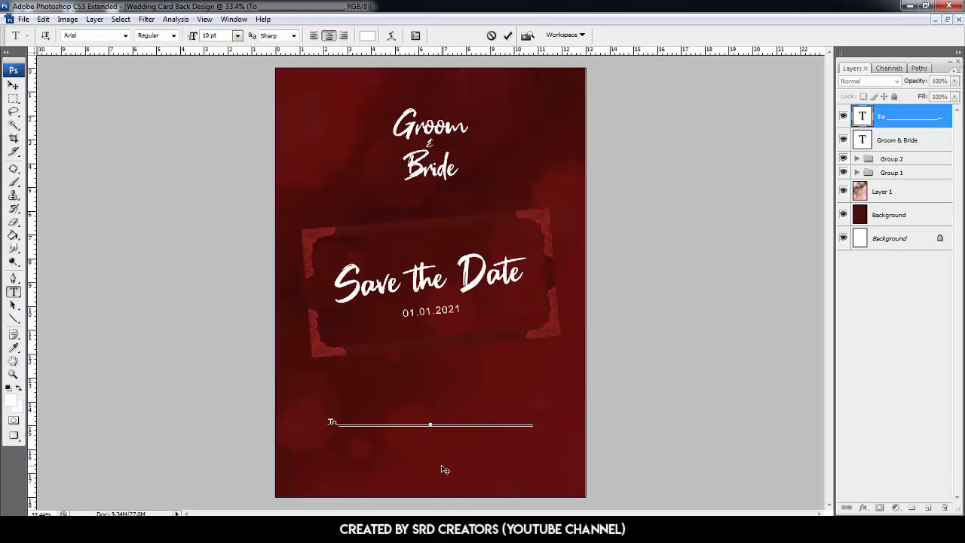
pyautogui.hotkey('ctrl', 'Return')
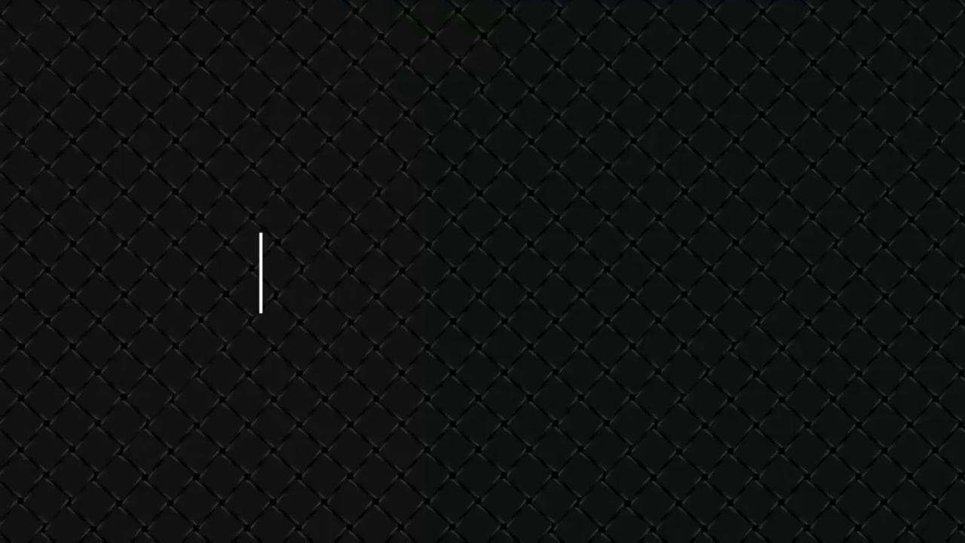